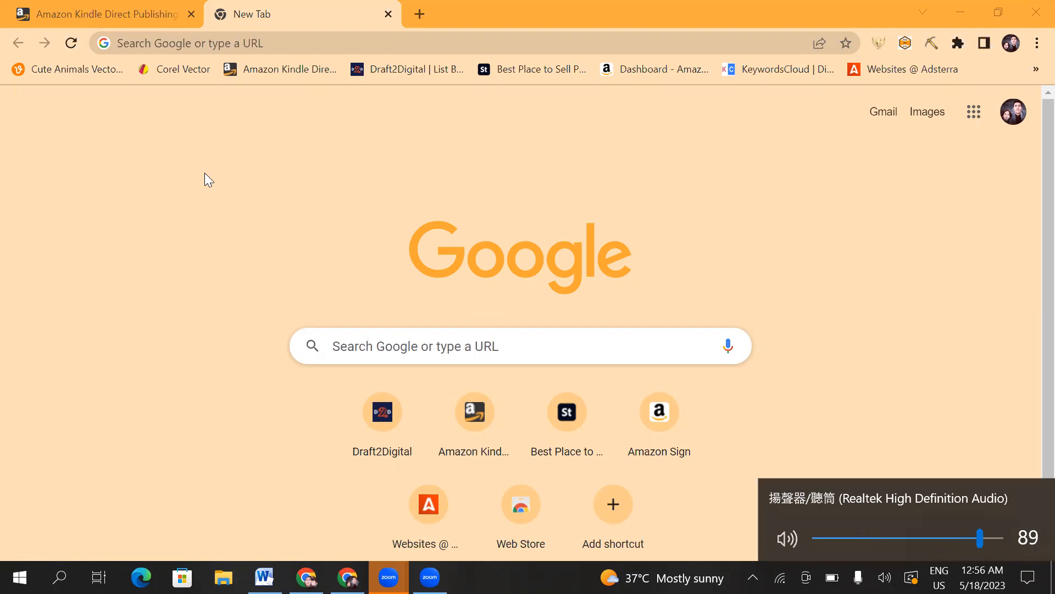
Bring up the KDP Bookshelf page in the browser and look over its notices and title creation area.
left_click(361, 351)
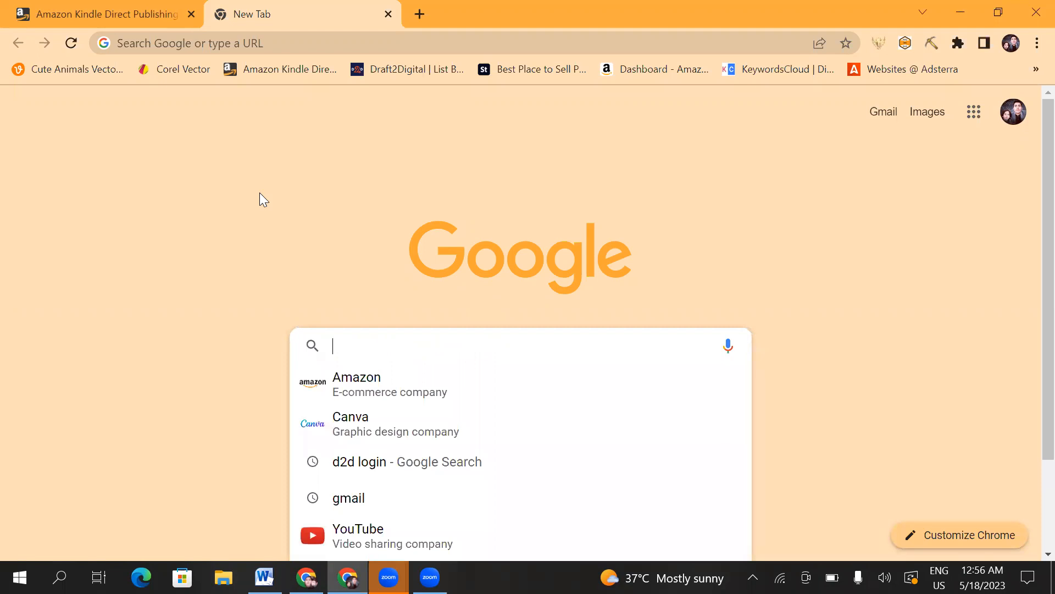
left_click(259, 193)
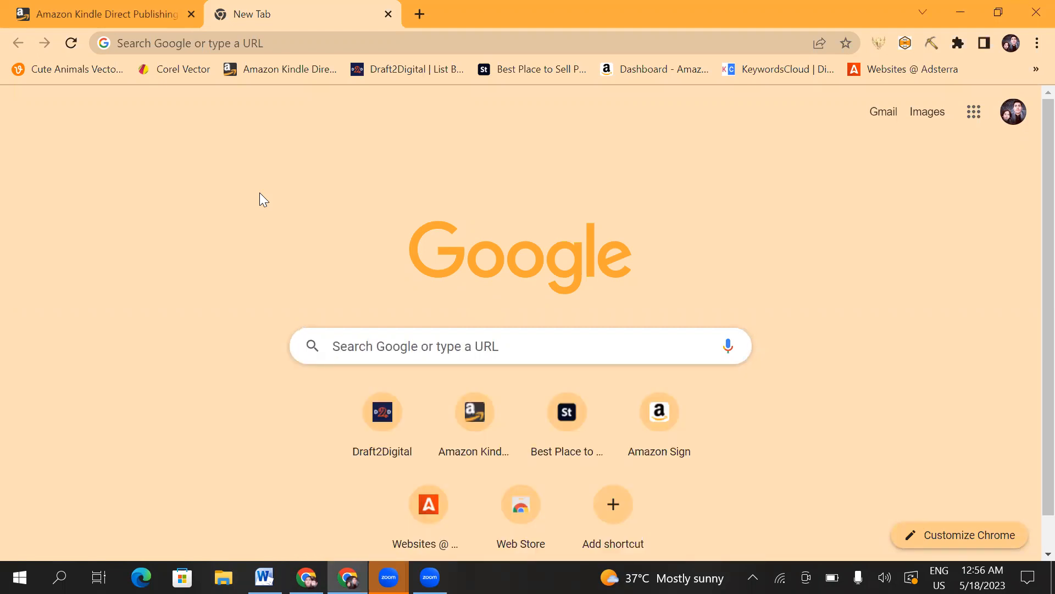
left_click(154, 11)
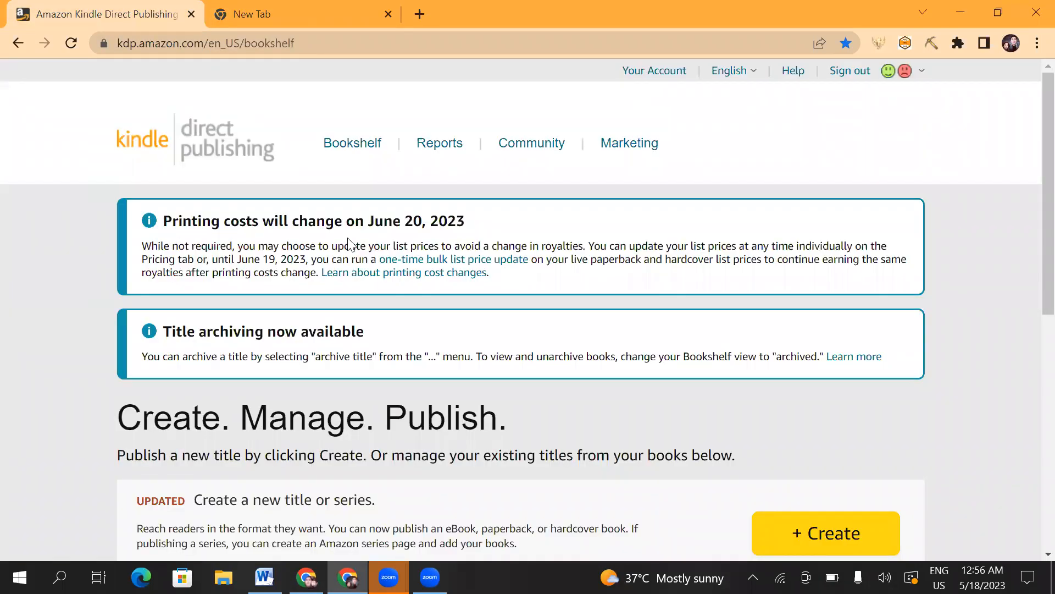
scroll(349, 242, "down", 3)
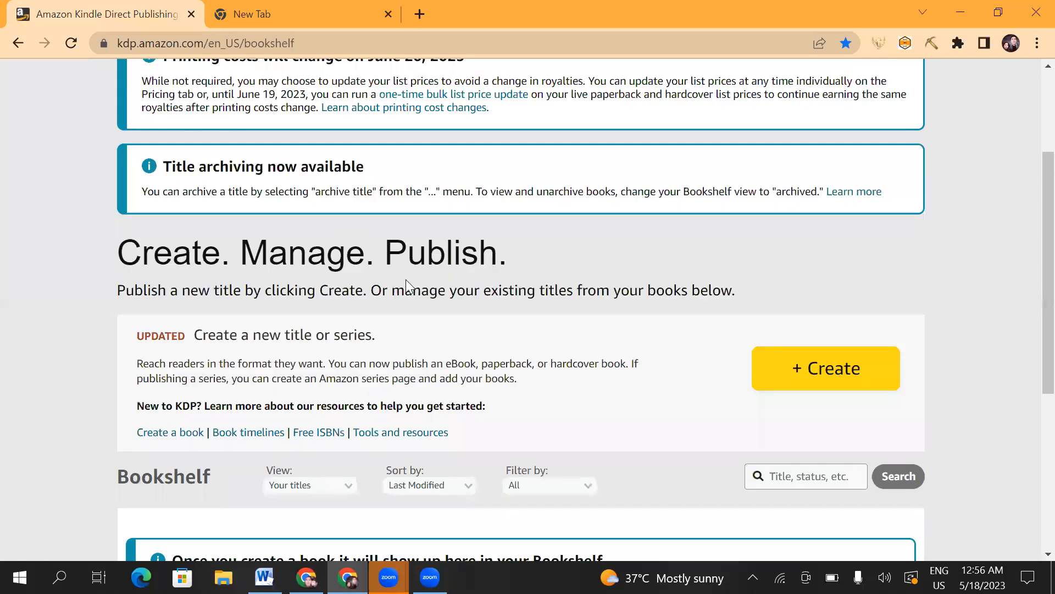
scroll(405, 279, "down", 6)
scroll(325, 308, "up", 9)
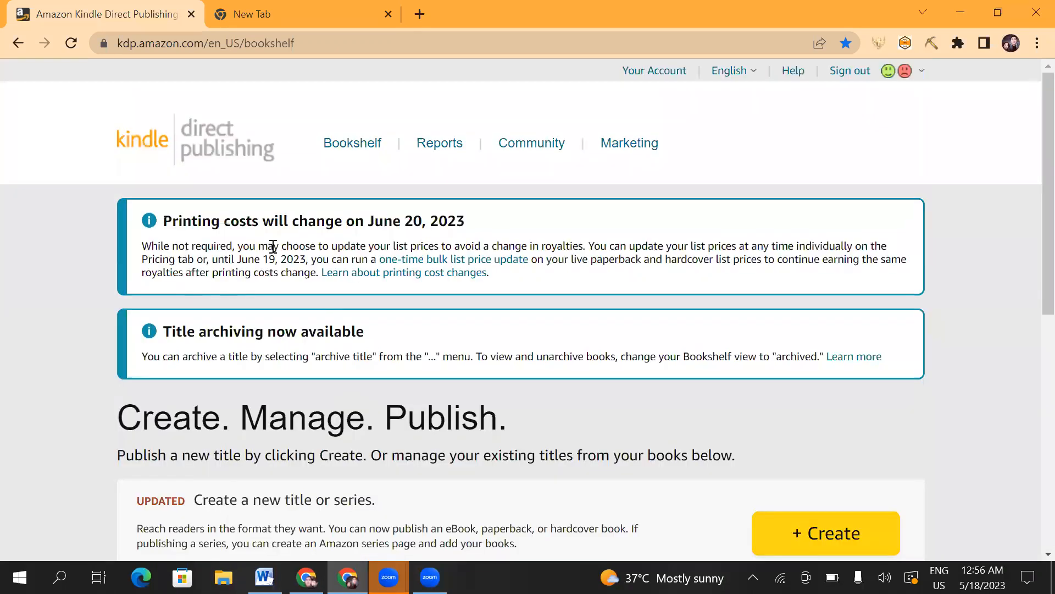
left_click(332, 151)
left_click(314, 574)
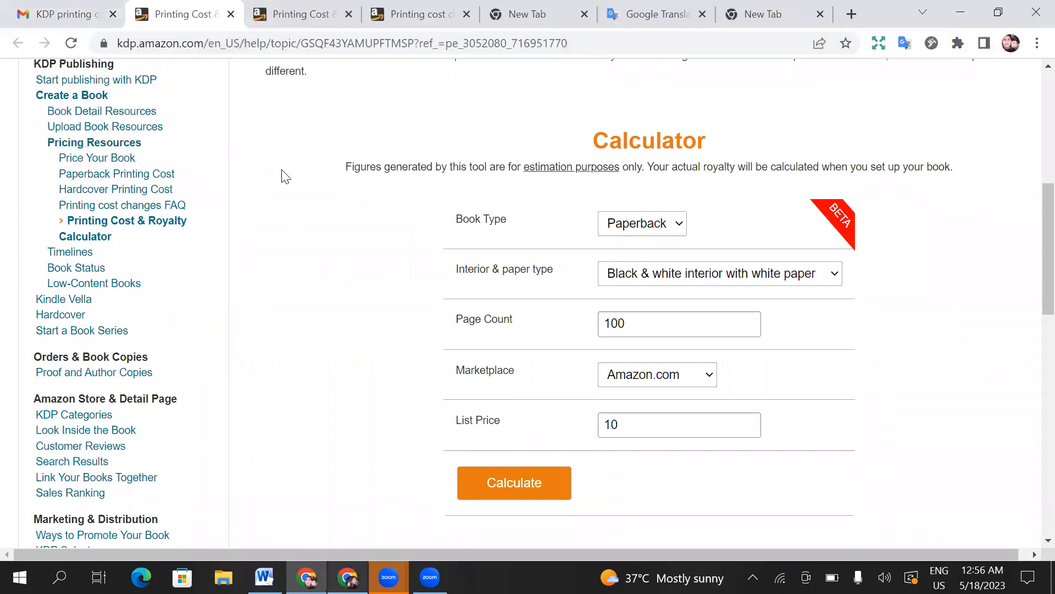
key("alt+Tab")
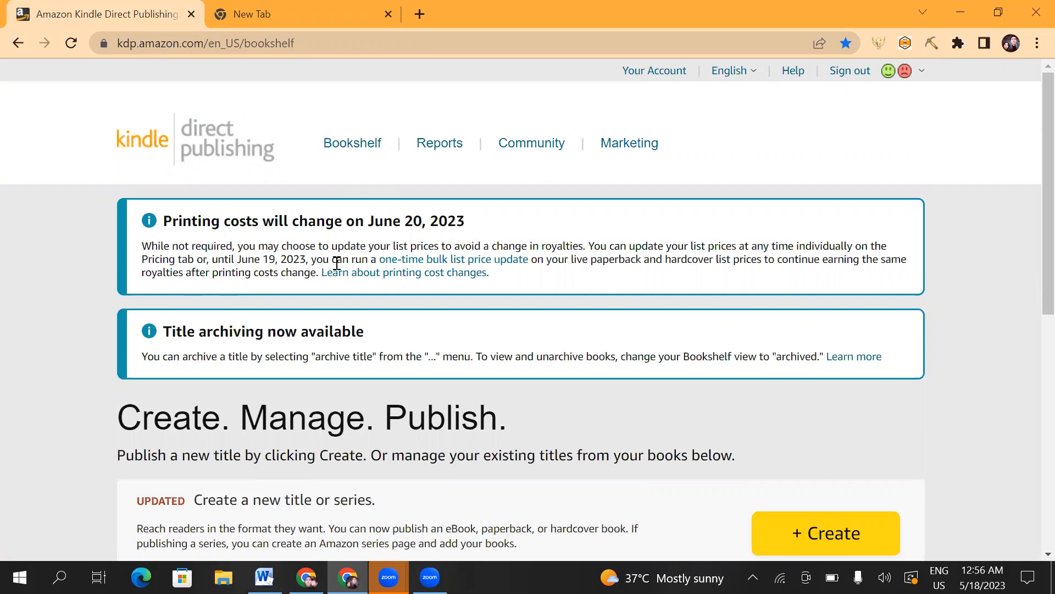
Switch to the Lion Books Info document in Word and review its title, subtitle, author, description, keywords and category sections.
left_click(223, 567)
left_click(264, 577)
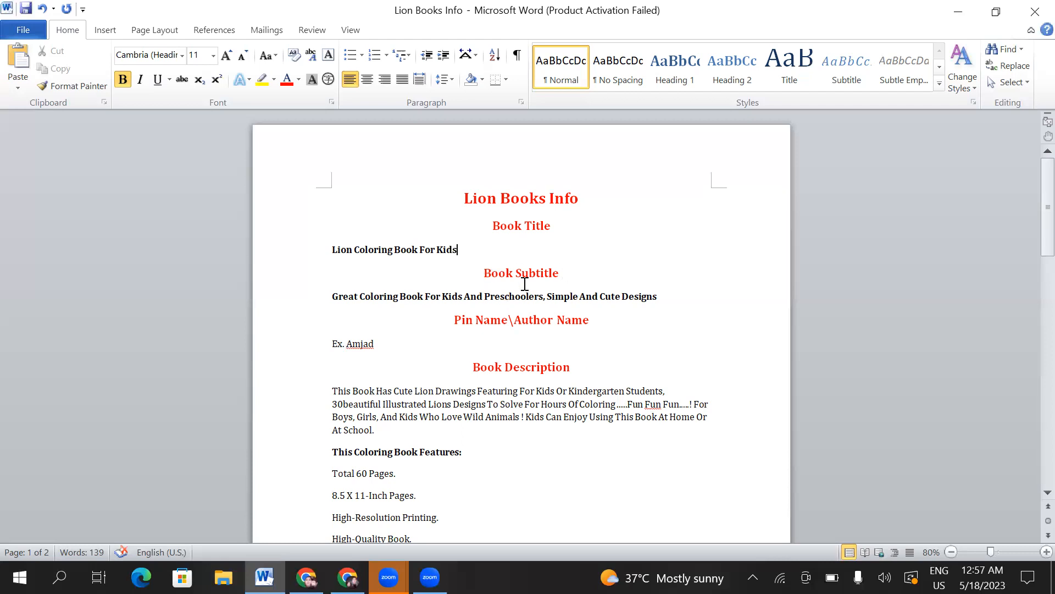
scroll(429, 289, "down", 1)
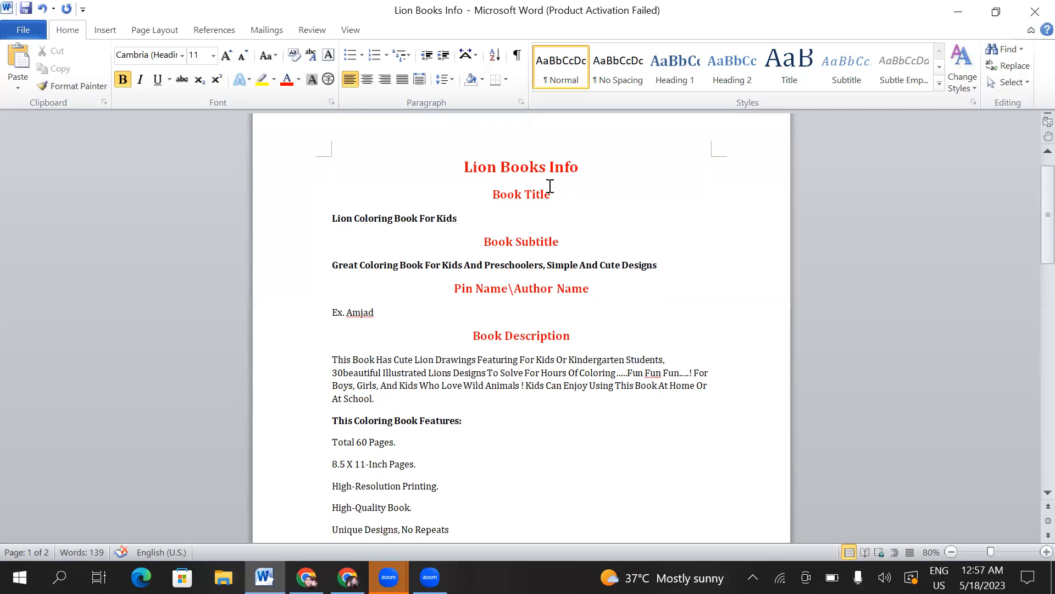
triple_click(489, 195)
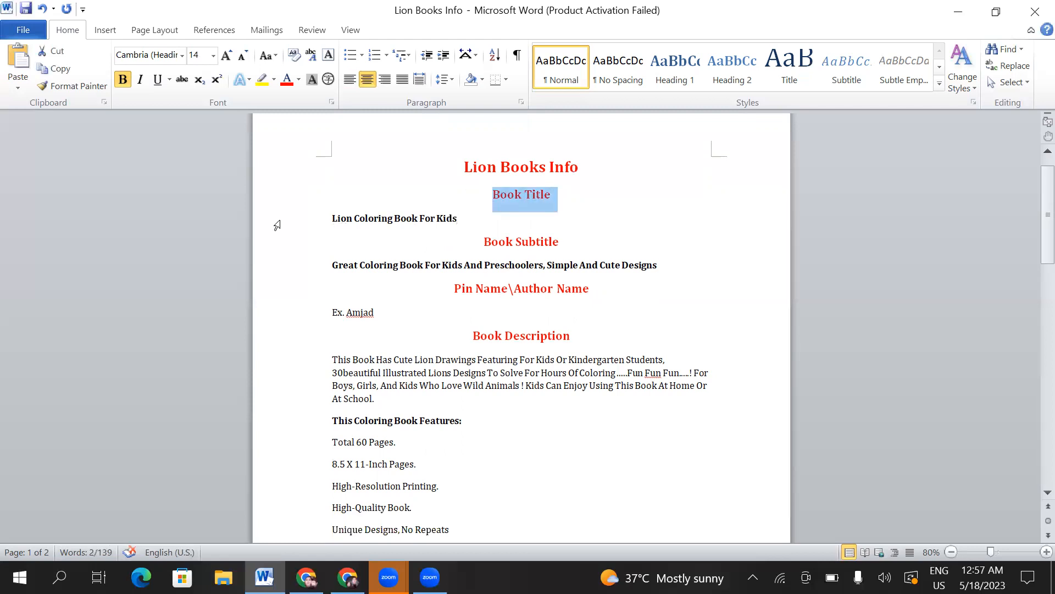
triple_click(537, 242)
left_click_drag(454, 290, 494, 290)
left_click_drag(473, 337, 508, 337)
scroll(509, 336, "down", 3)
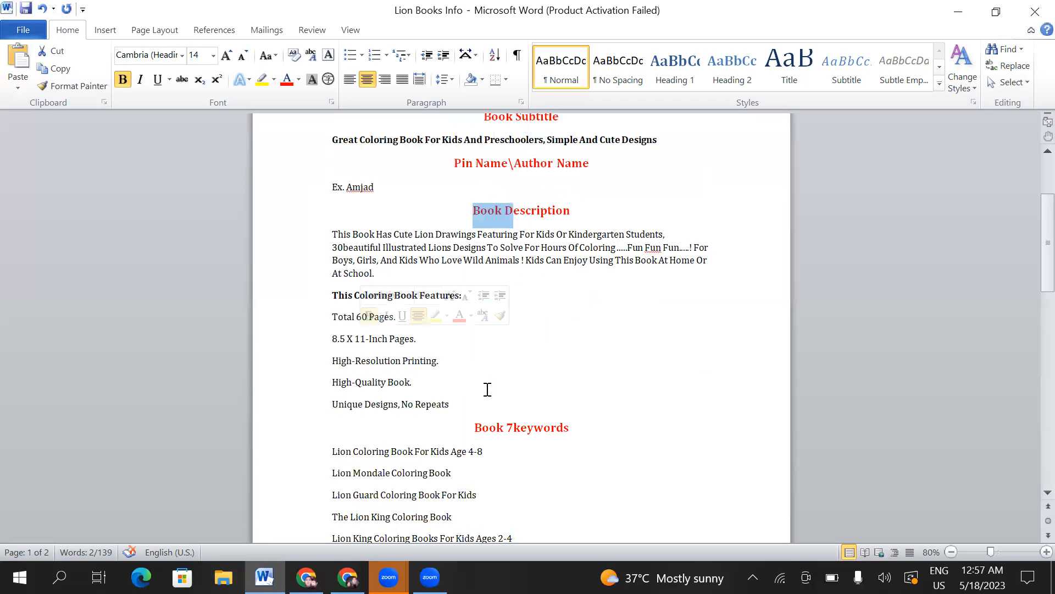
scroll(486, 385, "down", 1)
scroll(516, 351, "down", 2)
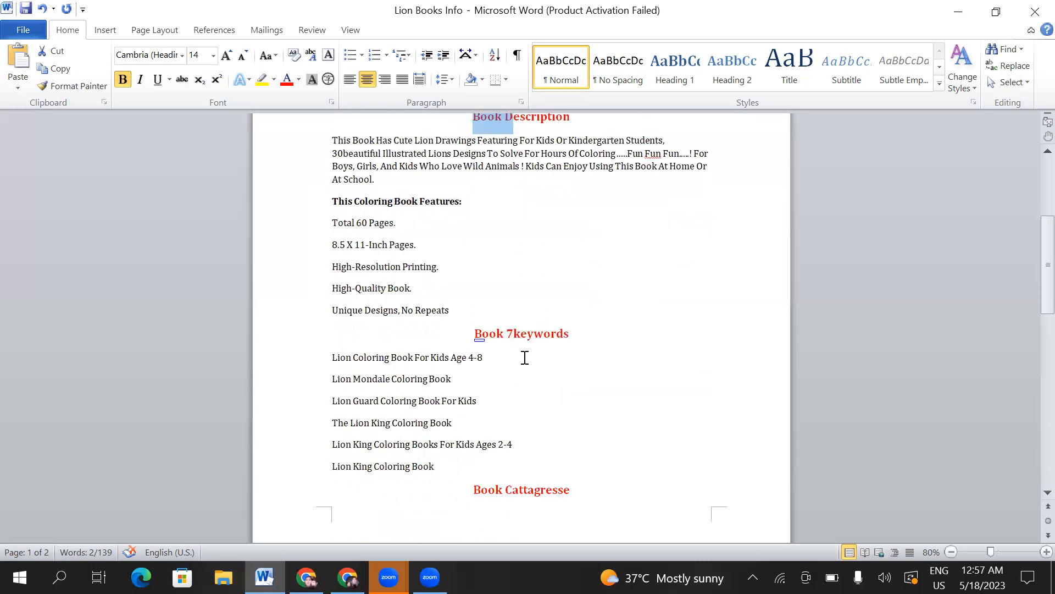
scroll(525, 358, "down", 3)
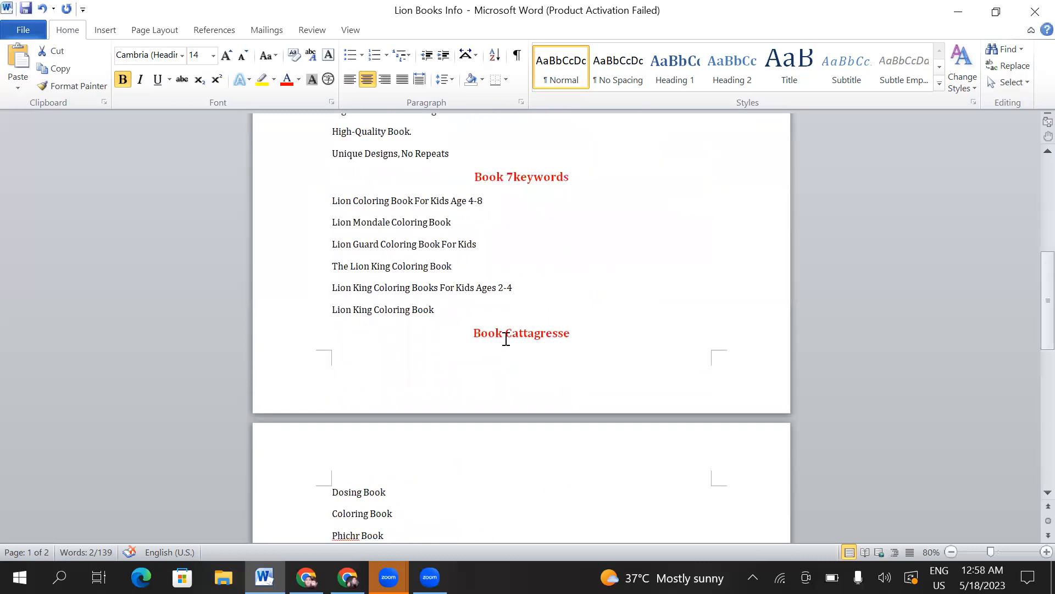
scroll(506, 338, "up", 3)
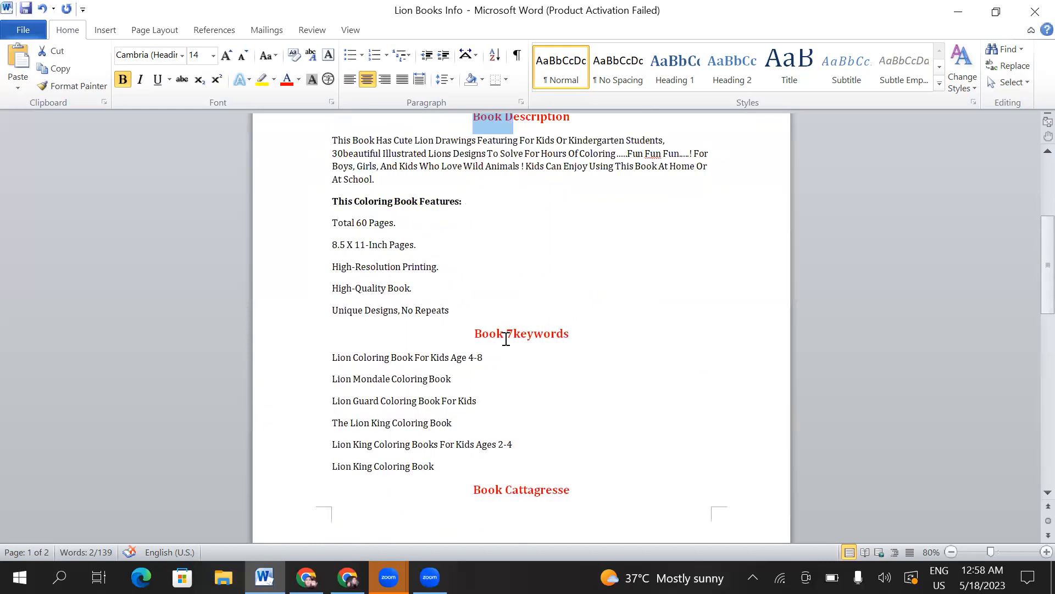
scroll(506, 338, "up", 1)
scroll(506, 338, "up", 4)
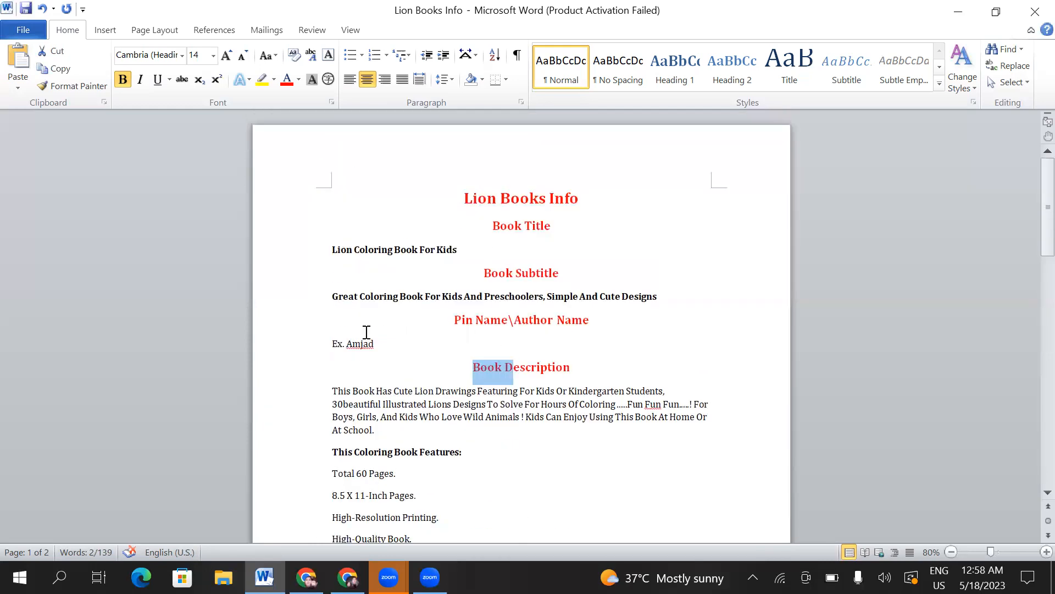
Switch back to the KDP Bookshelf in Chrome and read the notice about printing cost changes.
left_click(348, 578)
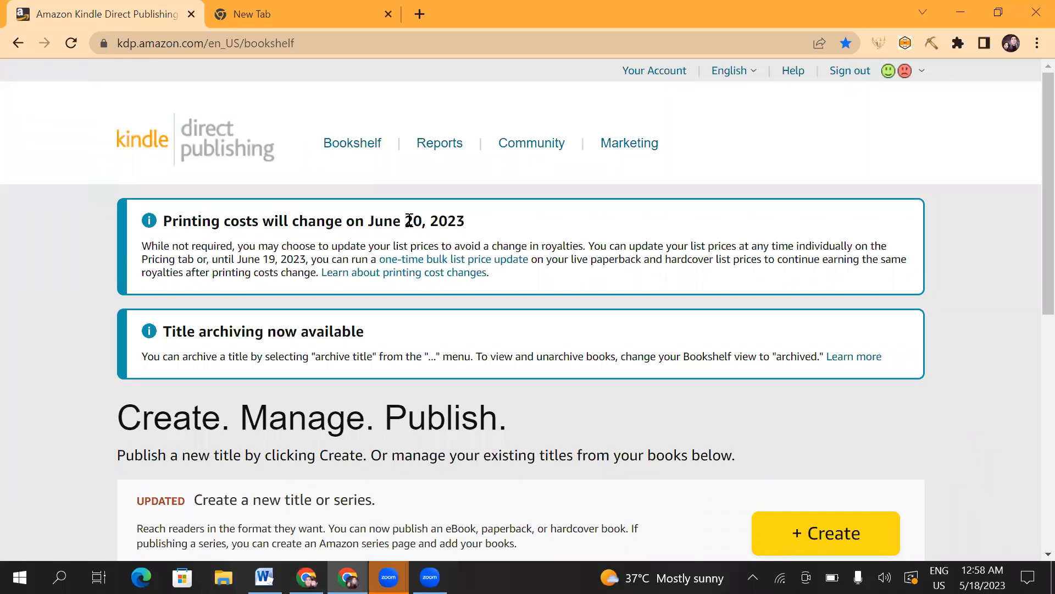
left_click_drag(467, 225, 448, 224)
left_click_drag(237, 226, 172, 222)
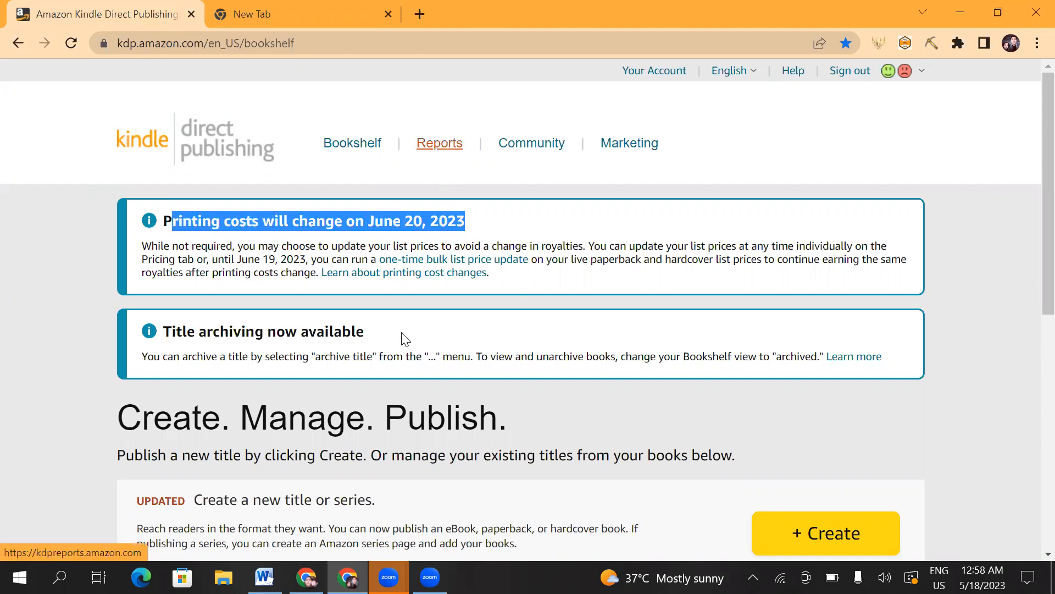
Start creating a new title from the KDP Bookshelf.
scroll(438, 277, "down", 3)
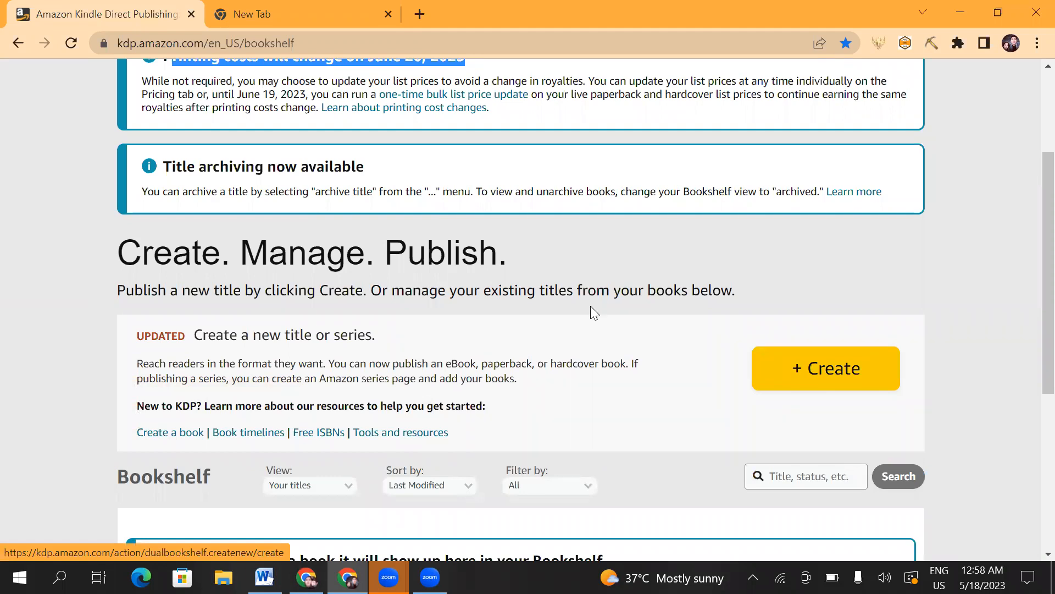
scroll(572, 303, "down", 6)
scroll(405, 292, "up", 6)
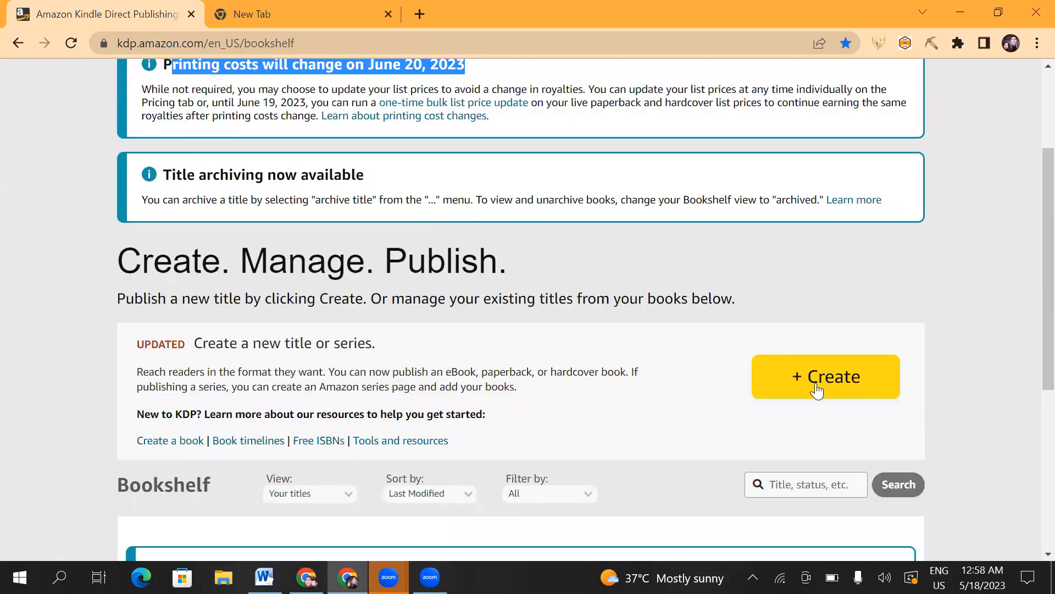
left_click(815, 385)
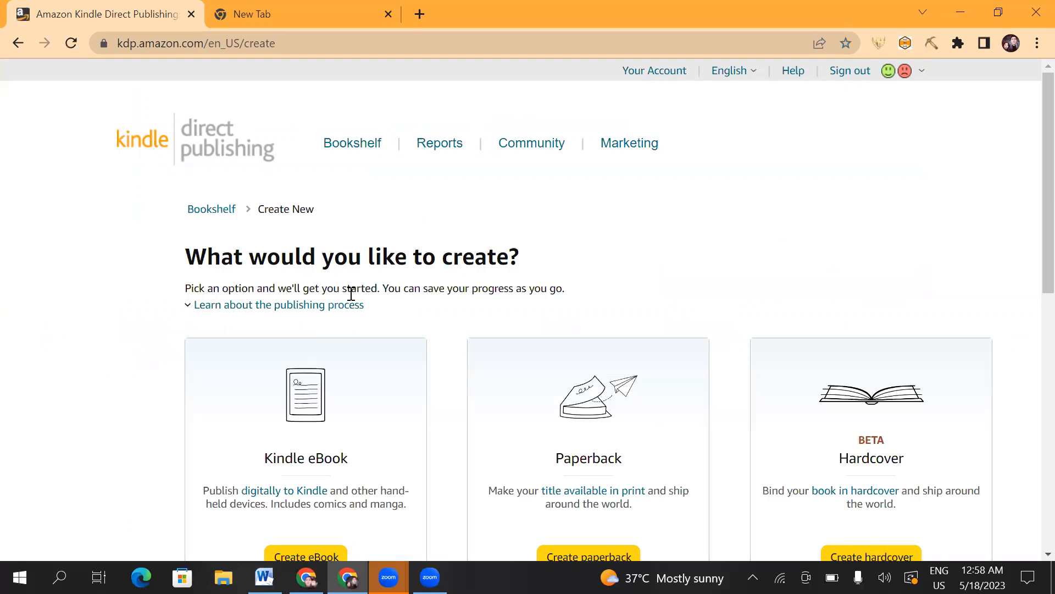
Examine and compare the Kindle eBook, Paperback, Hardcover and Series page options for the new title.
scroll(330, 302, "down", 2)
scroll(264, 226, "down", 3)
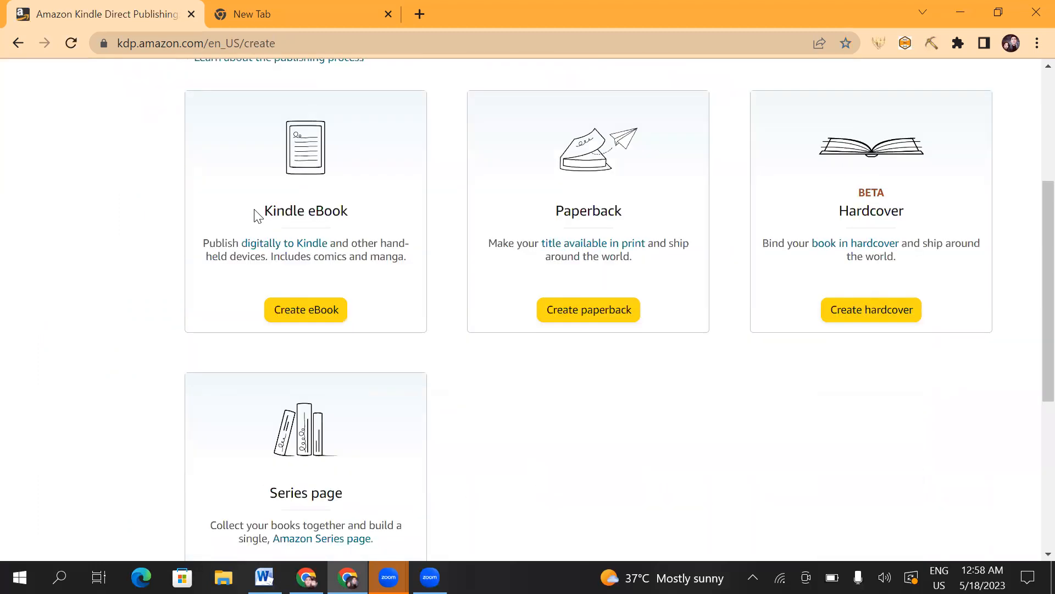
left_click_drag(259, 212, 339, 208)
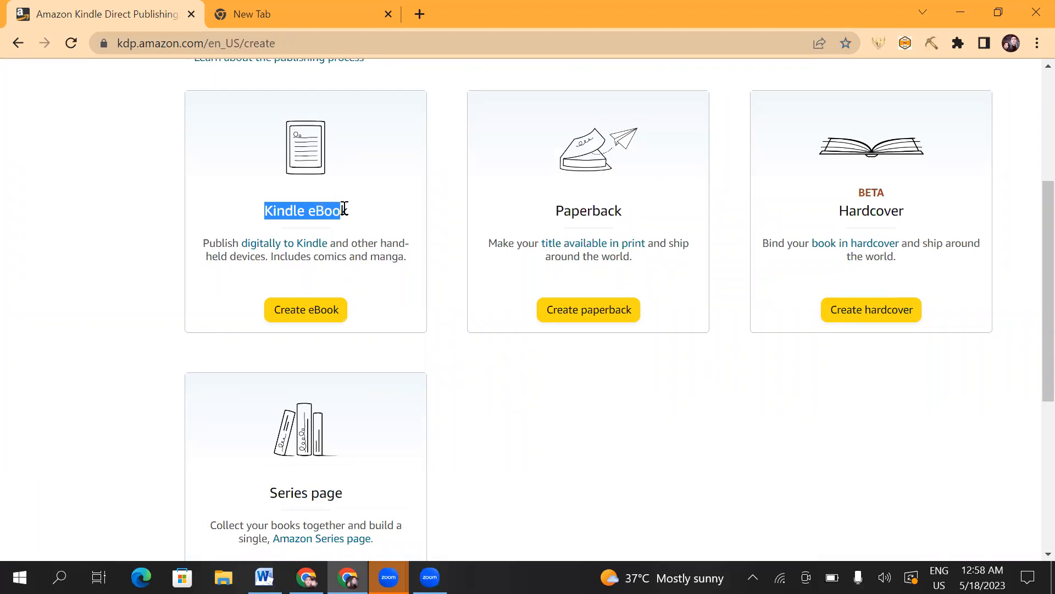
left_click(623, 201)
left_click_drag(556, 212, 626, 208)
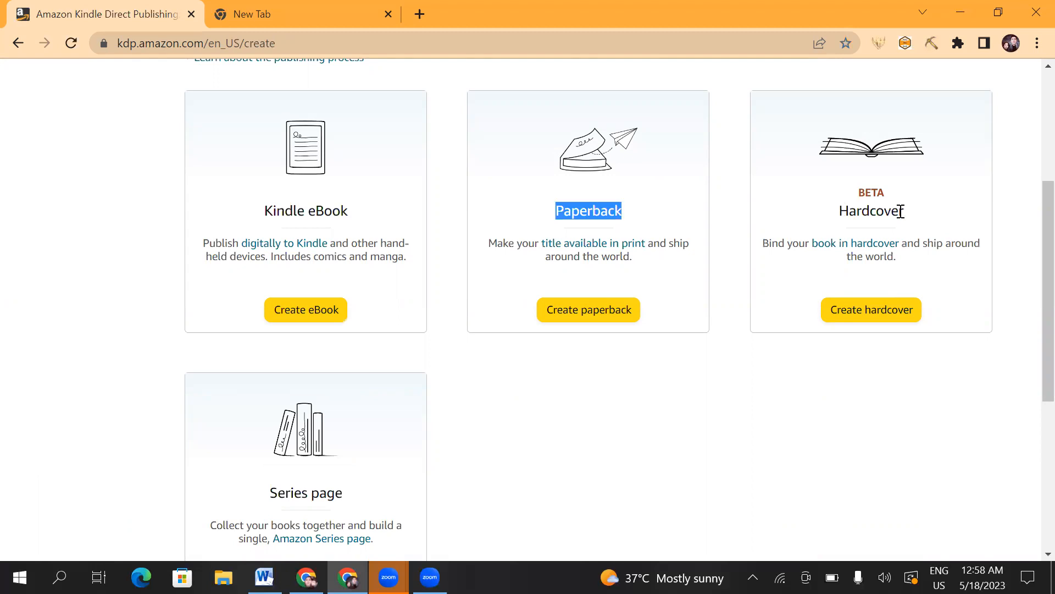
left_click_drag(900, 211, 840, 211)
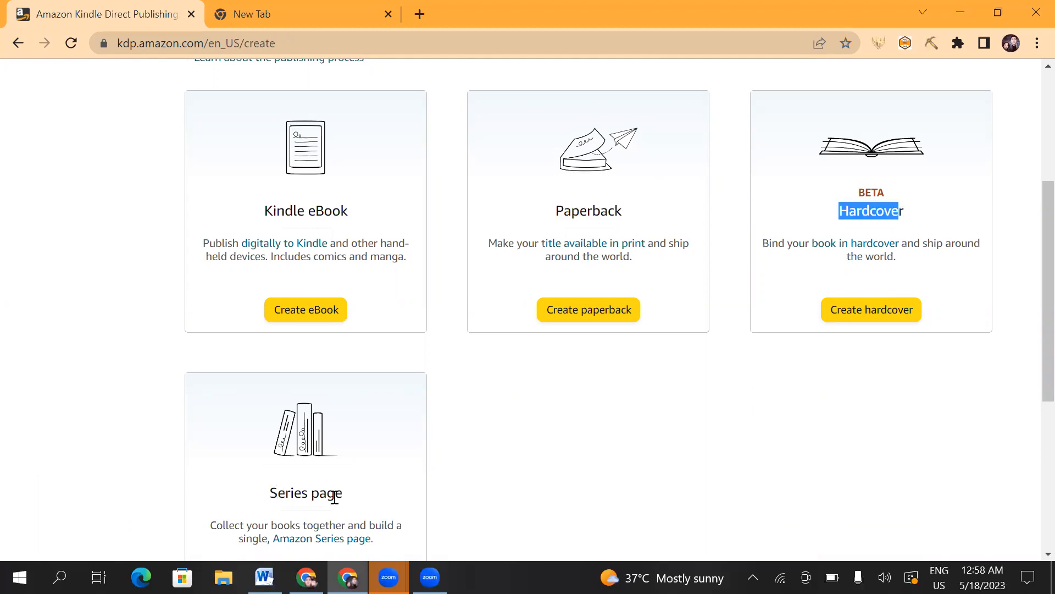
left_click_drag(335, 495, 278, 494)
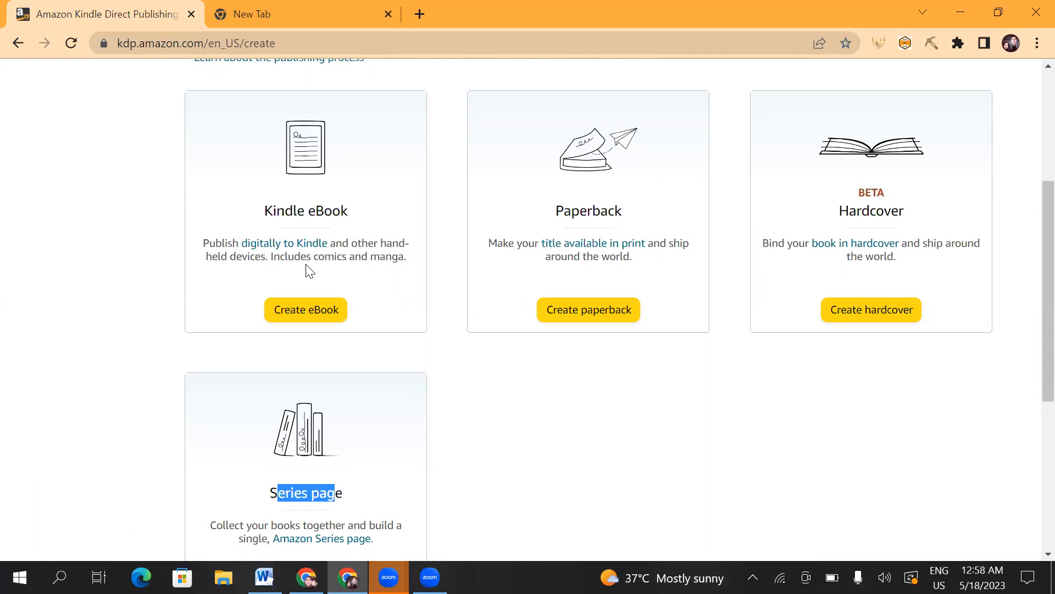
left_click_drag(550, 212, 635, 213)
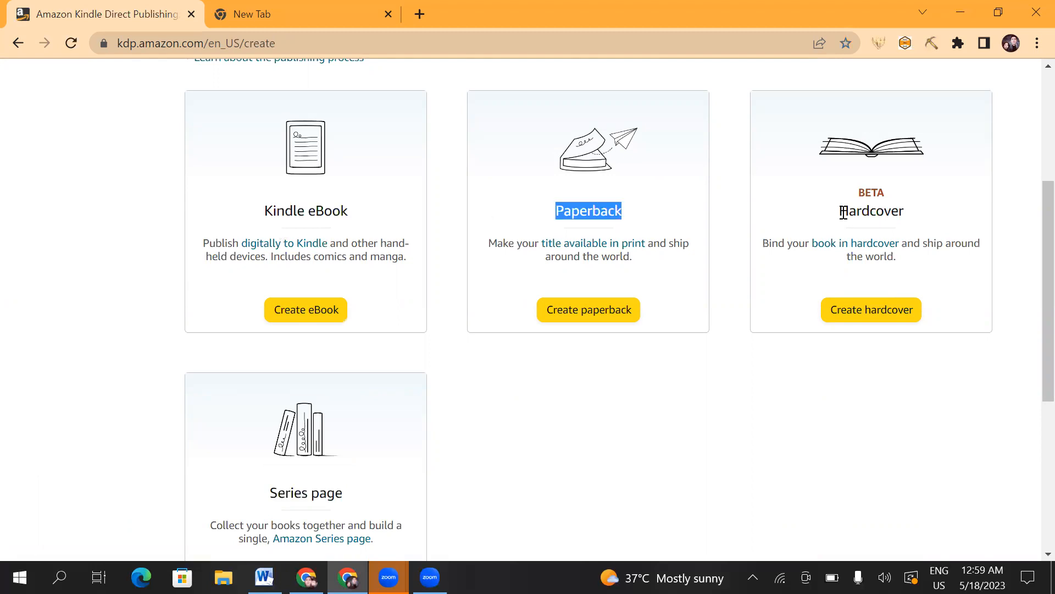
left_click_drag(908, 219, 833, 218)
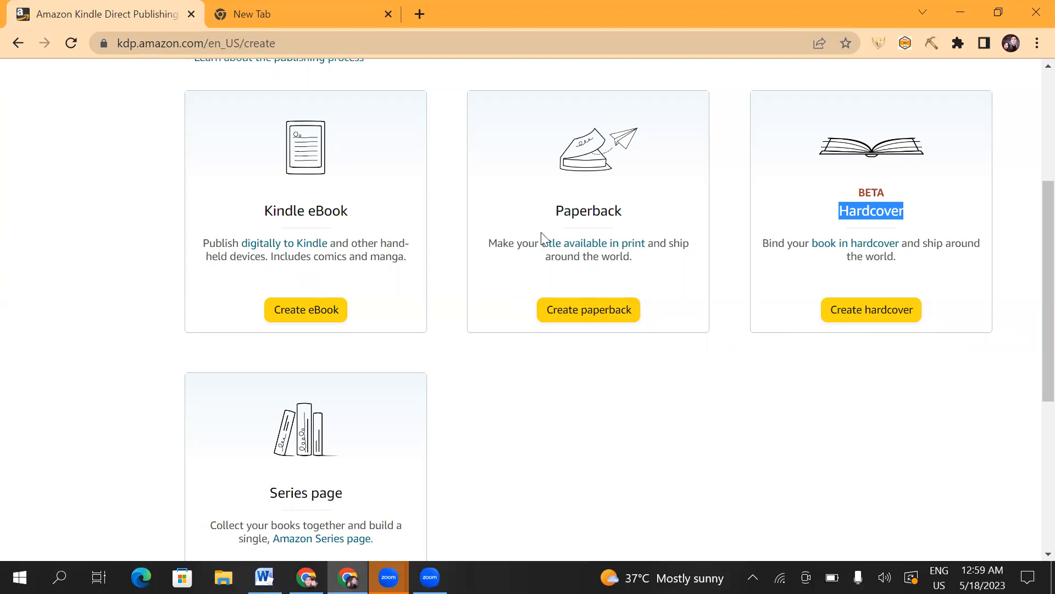
left_click(577, 316)
left_click(355, 213)
triple_click(355, 212)
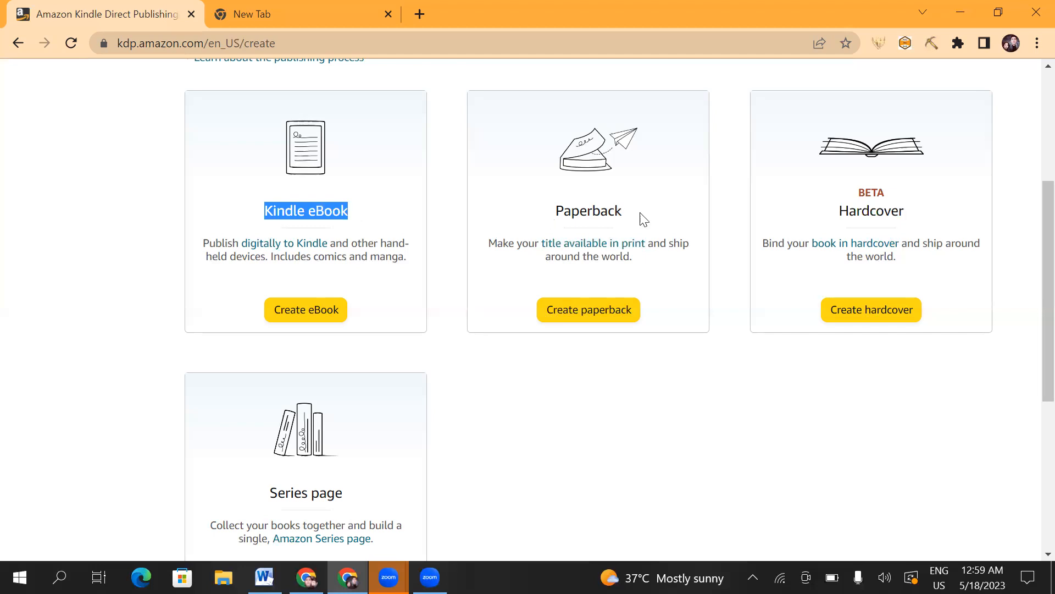
left_click_drag(900, 208, 850, 210)
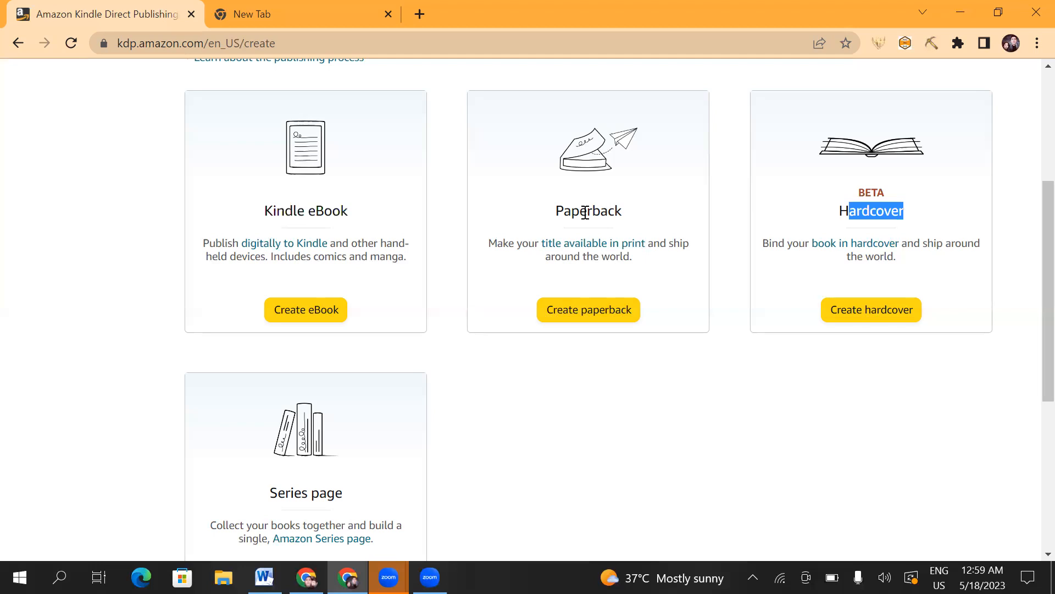
double_click(559, 209)
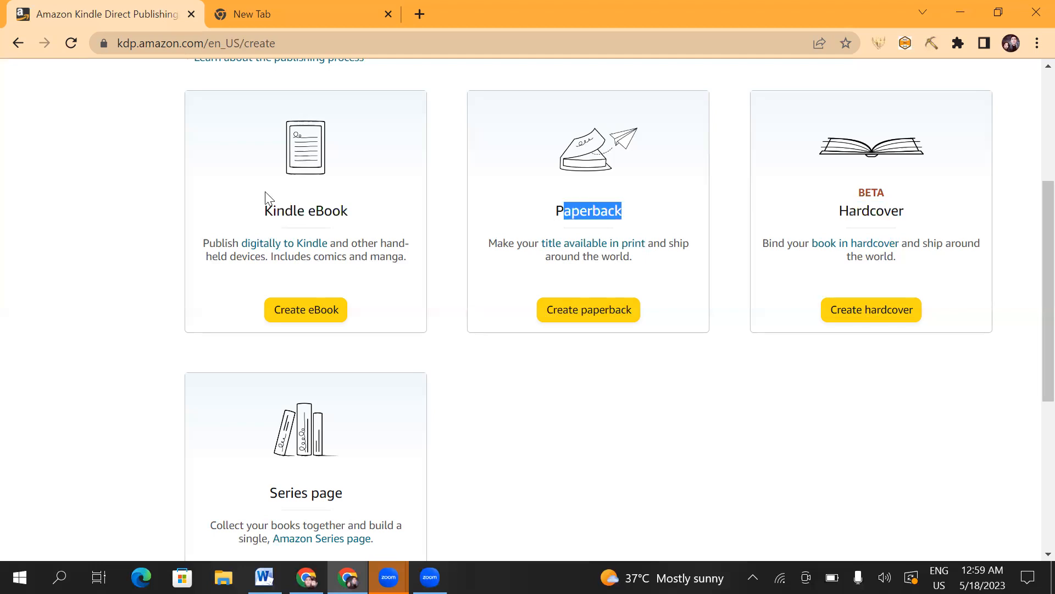
double_click(323, 209)
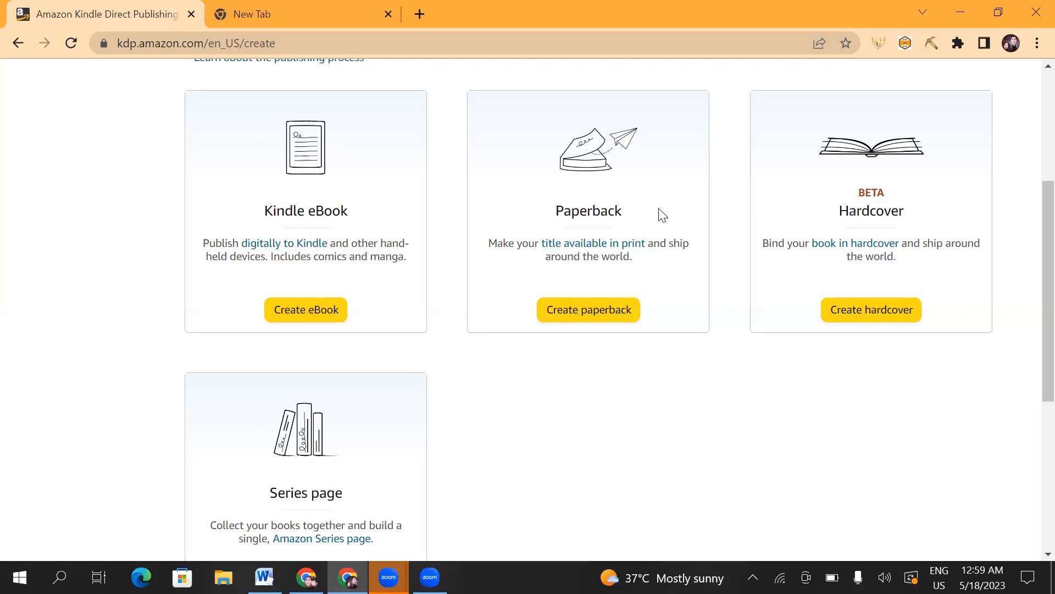
double_click(852, 208)
left_click_drag(358, 219, 263, 203)
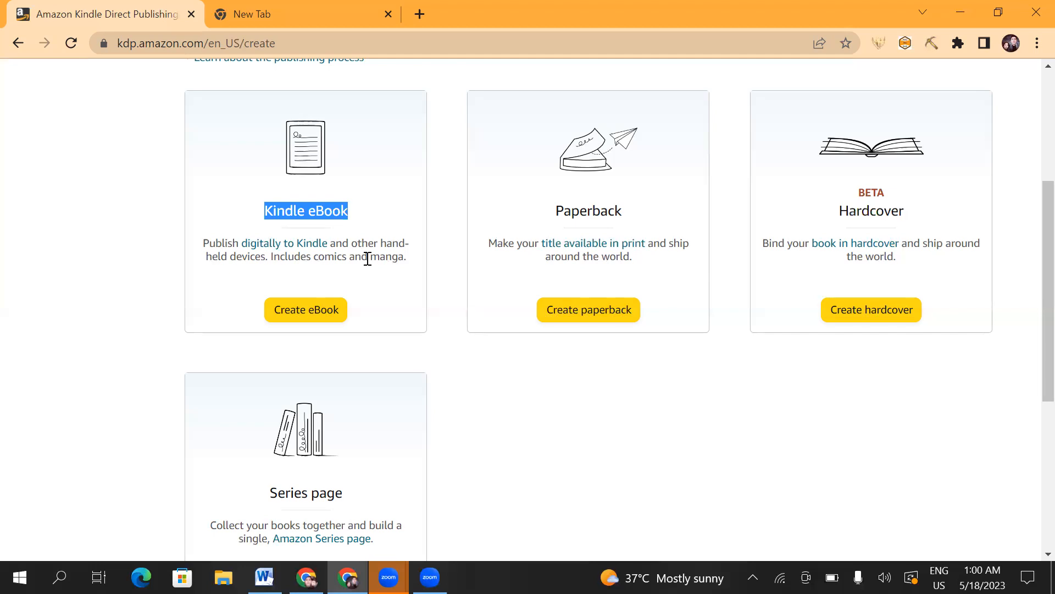
Create a new paperback and check the primary language in its Paperback Details.
left_click(574, 313)
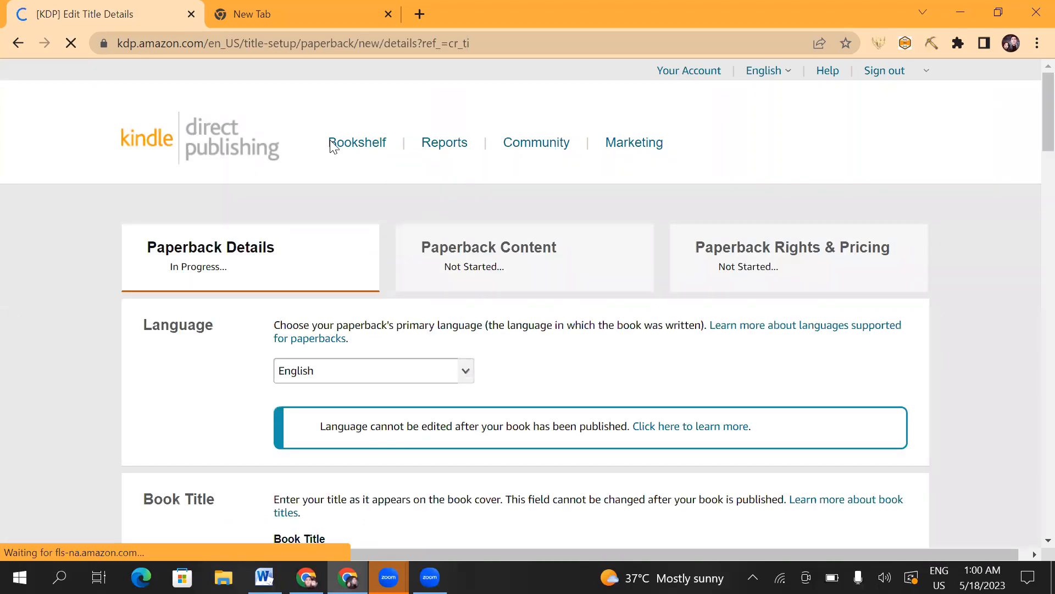
scroll(330, 164, "down", 3)
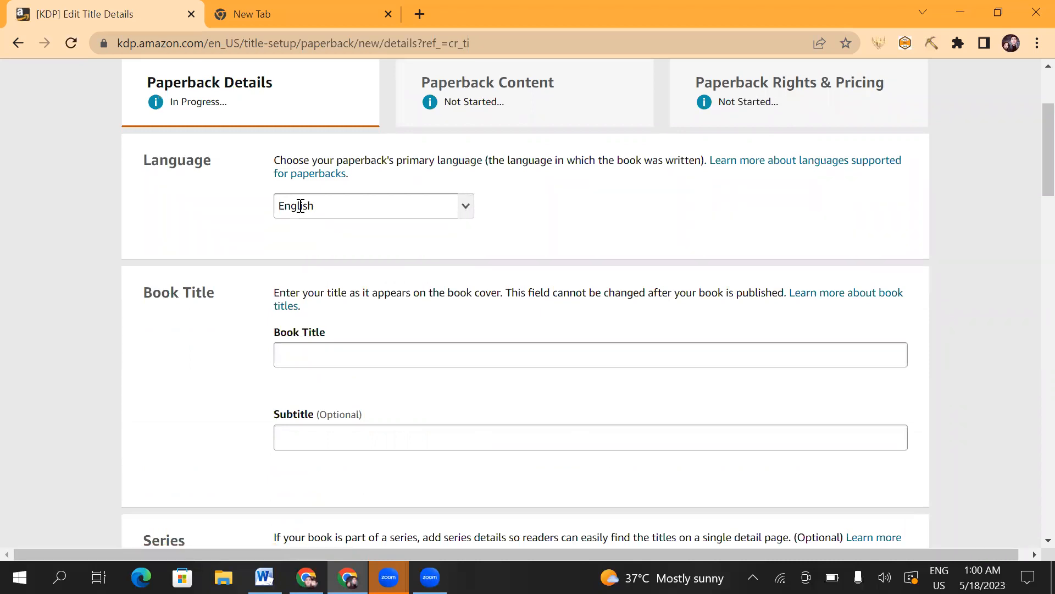
double_click(277, 206)
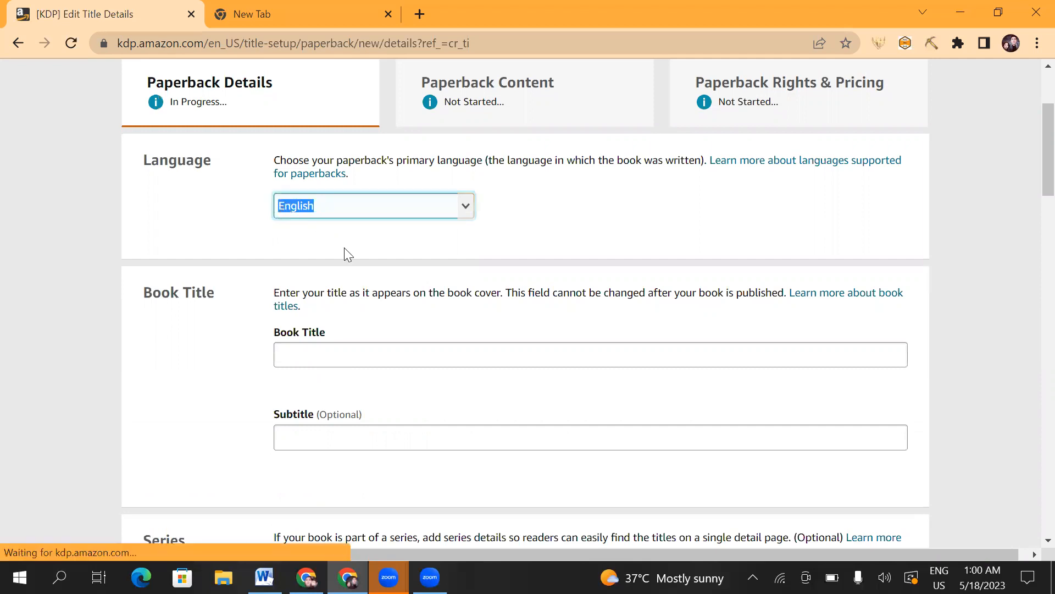
Copy the title "Lion Coloring Book For Kids" from the Word document into the paperback's Book Title field in Chrome.
scroll(346, 248, "down", 3)
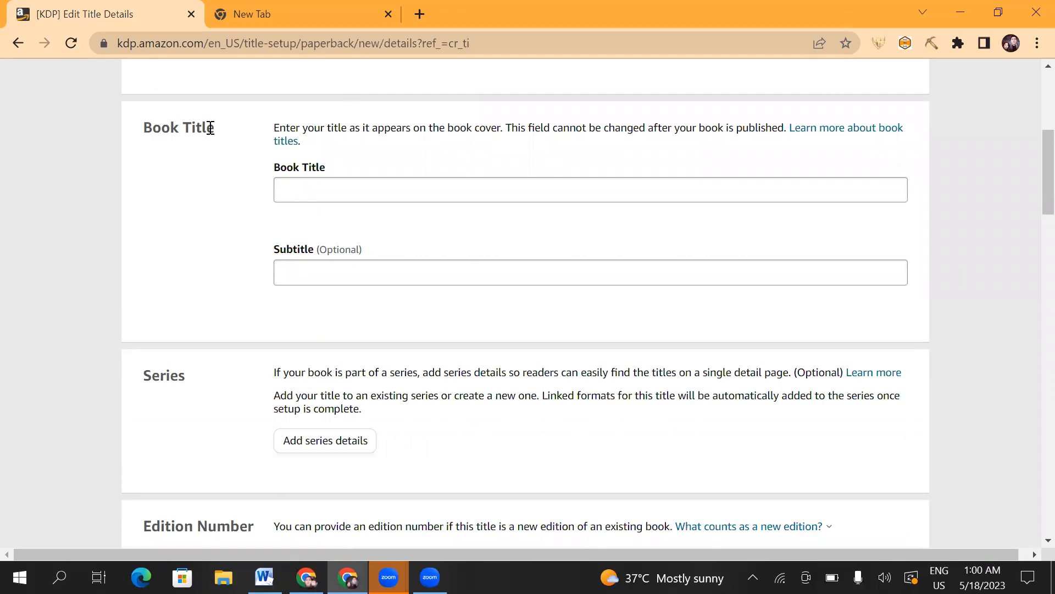
left_click_drag(144, 128, 209, 127)
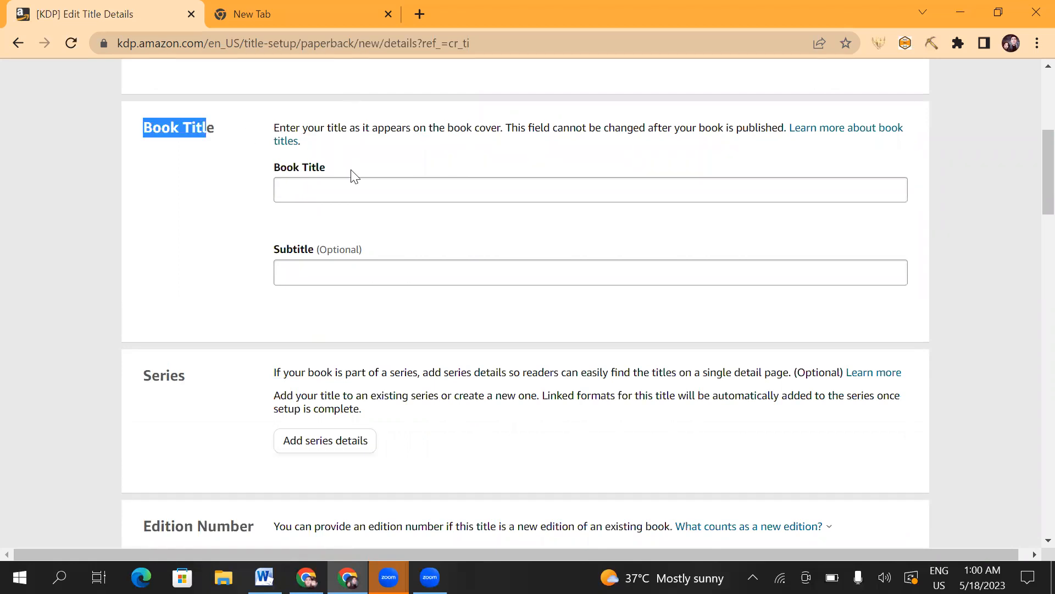
left_click(356, 187)
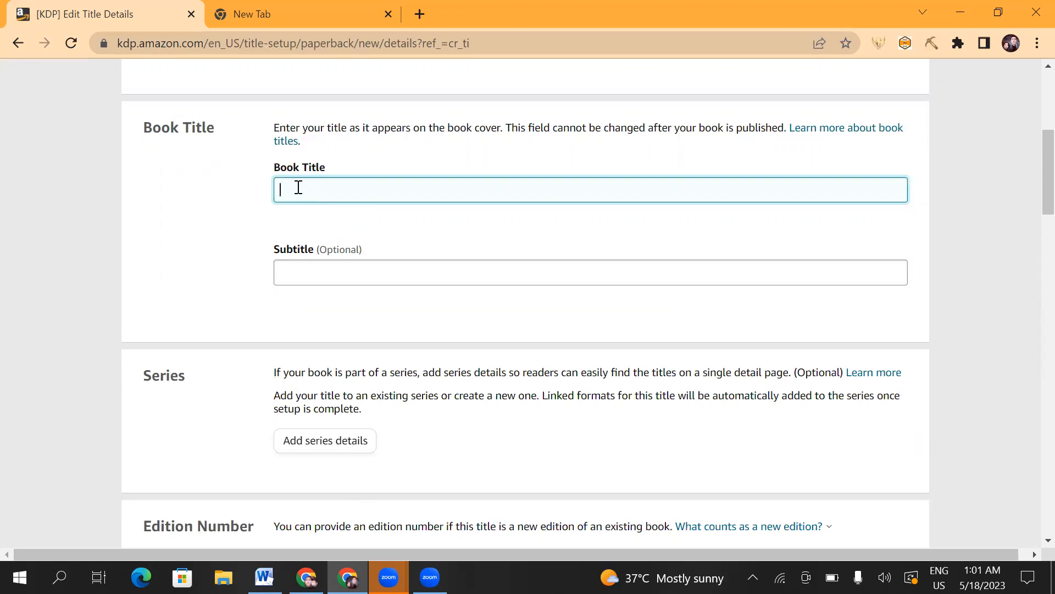
left_click(265, 577)
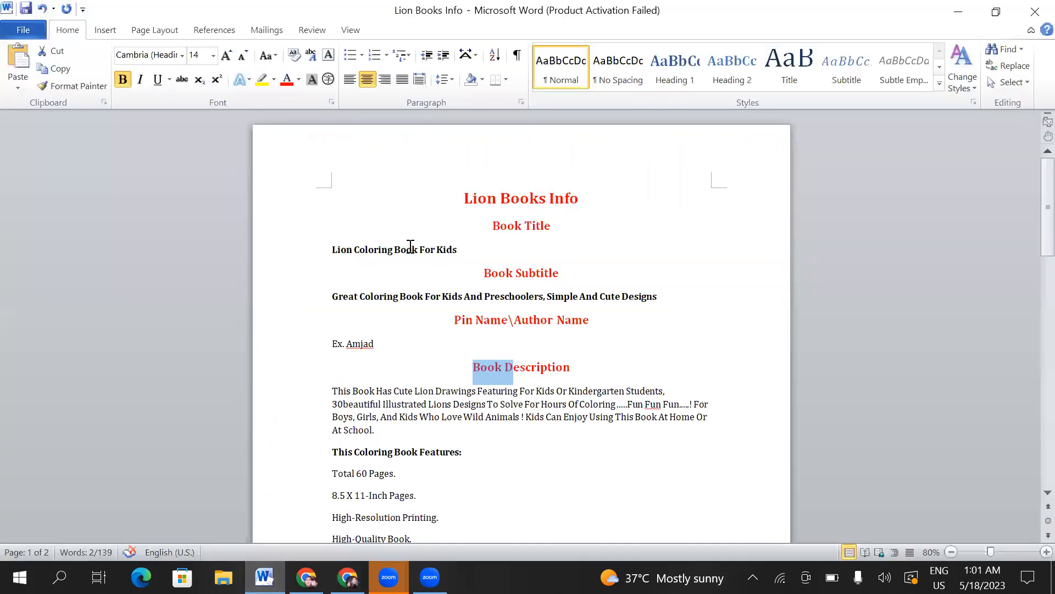
triple_click(411, 246)
key("ctrl+c")
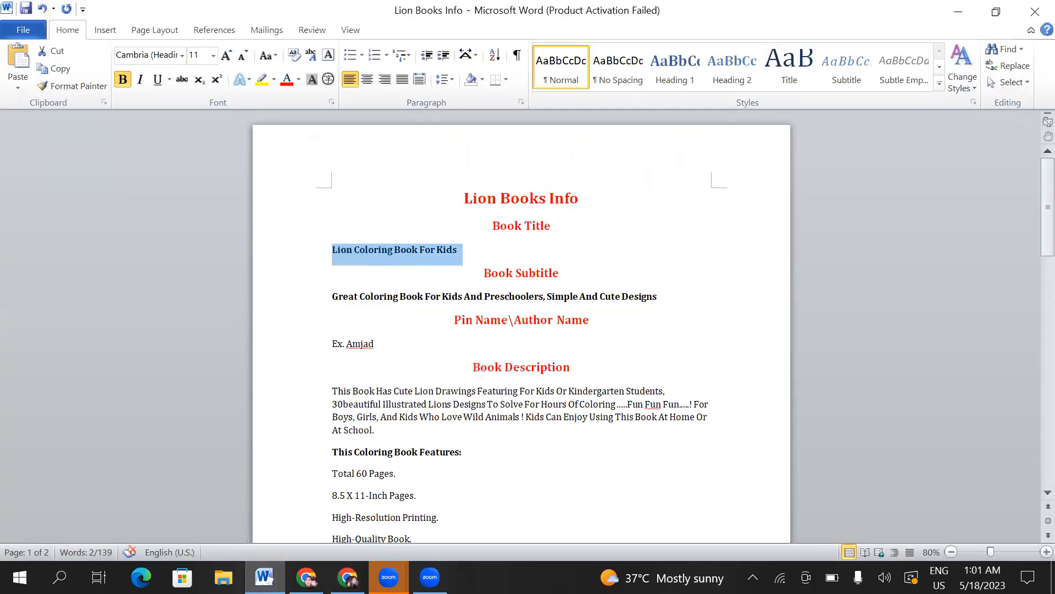
key("alt+Tab")
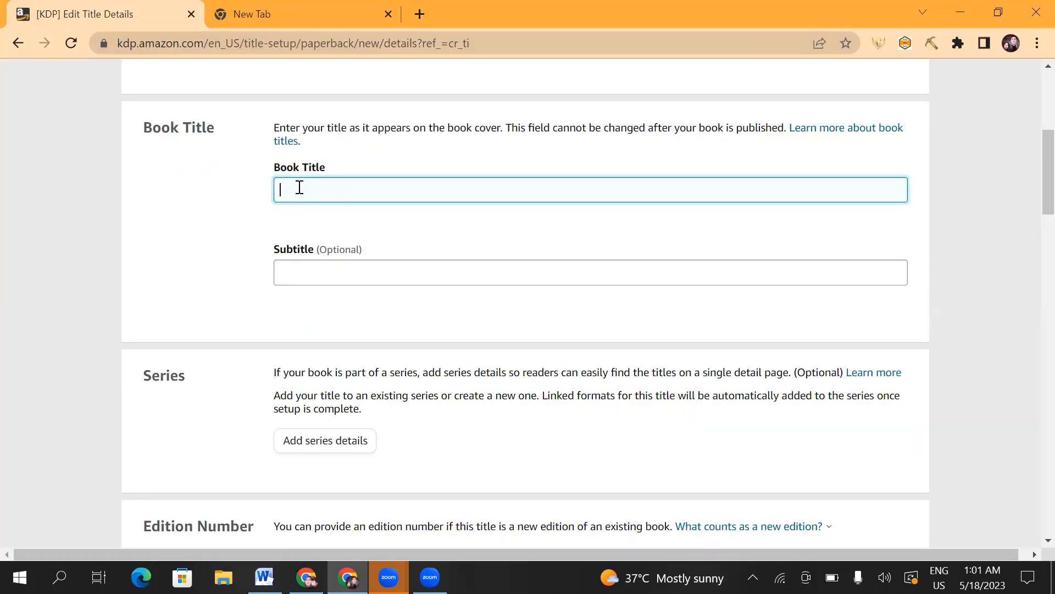
right_click(352, 192)
left_click(377, 313)
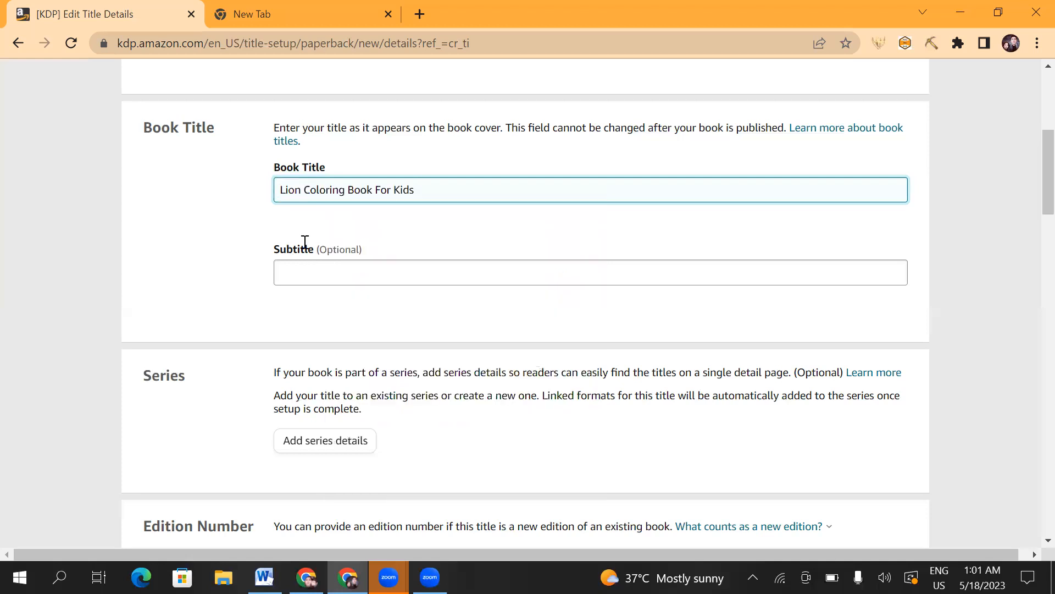
Copy the subtitle "Great Coloring Book For Kids And Preschoolers, Simple And Cute Designs" from the Word document into the KDP Subtitle field.
key("Tab")
scroll(306, 464, "down", 2)
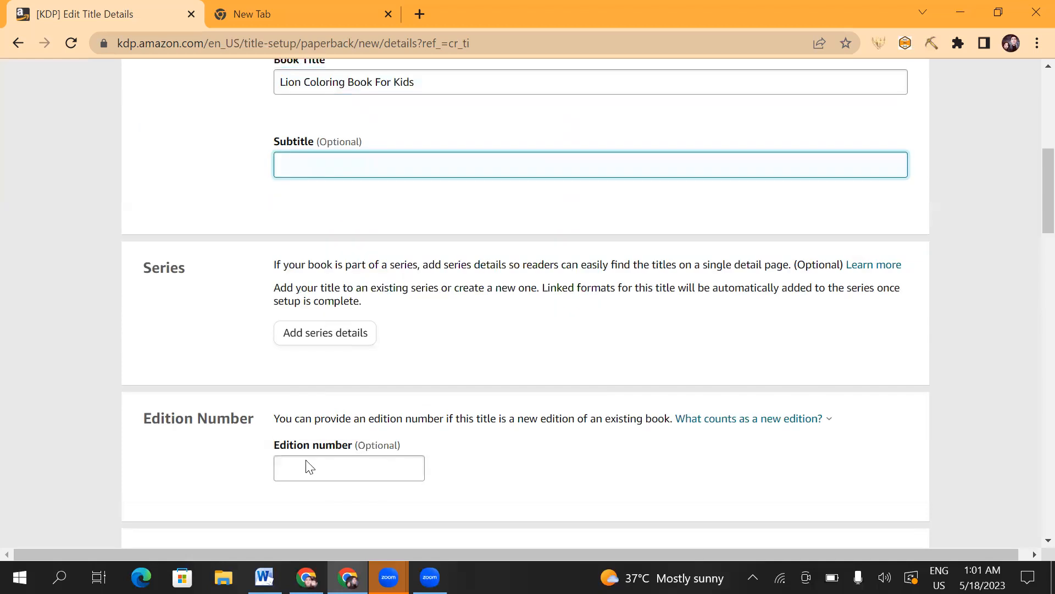
scroll(332, 538, "down", 1)
key("alt+Tab")
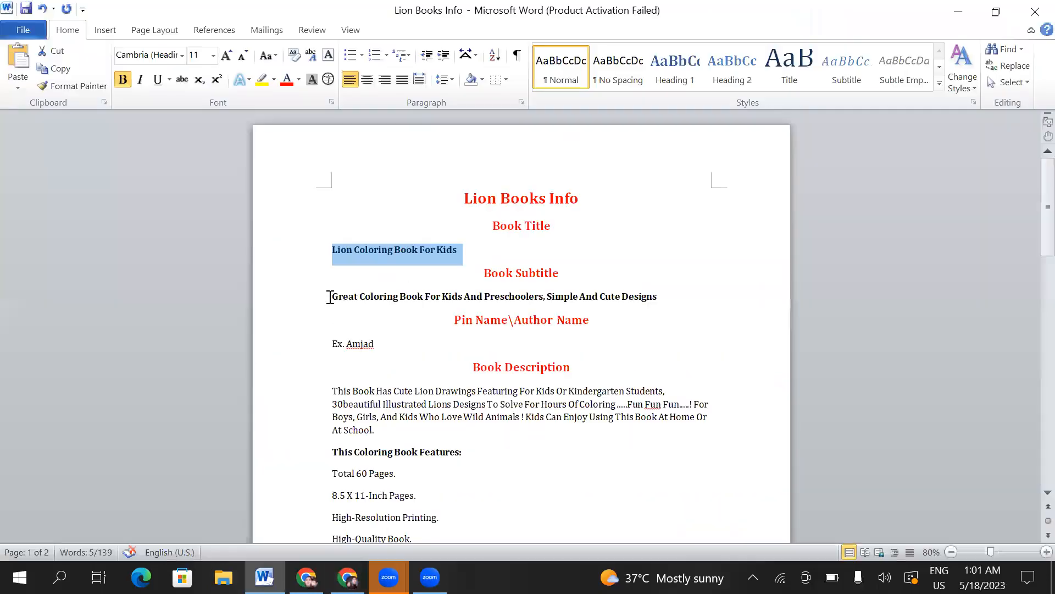
triple_click(659, 296)
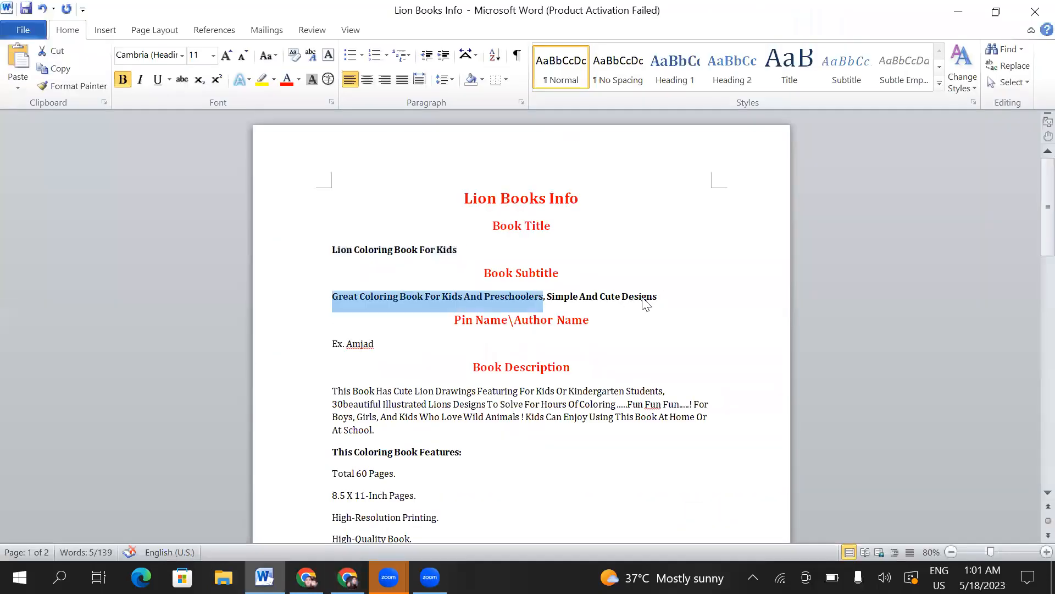
right_click(566, 323)
left_click(566, 324)
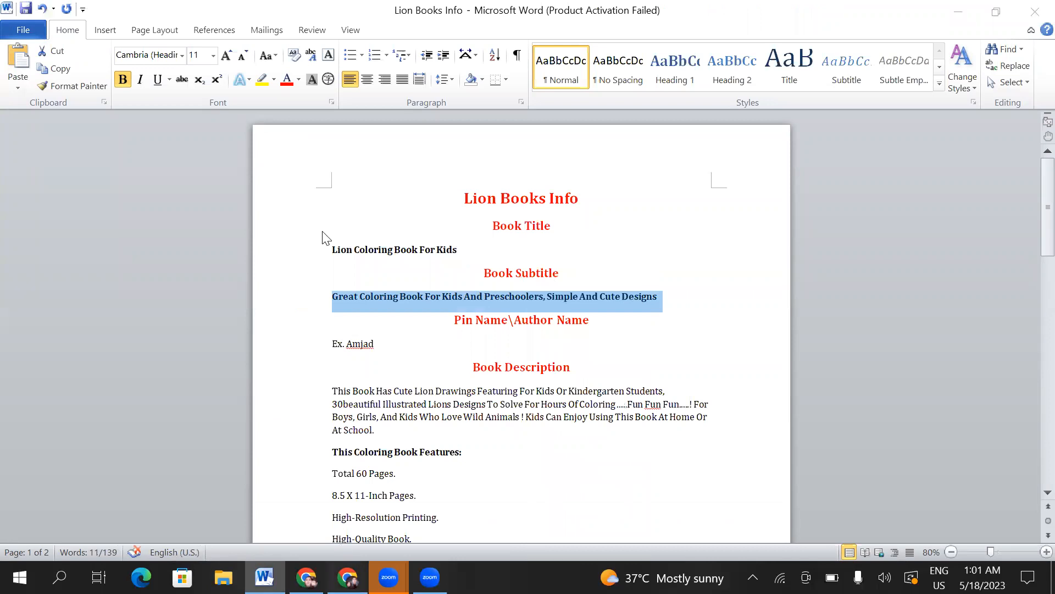
key("alt+Tab")
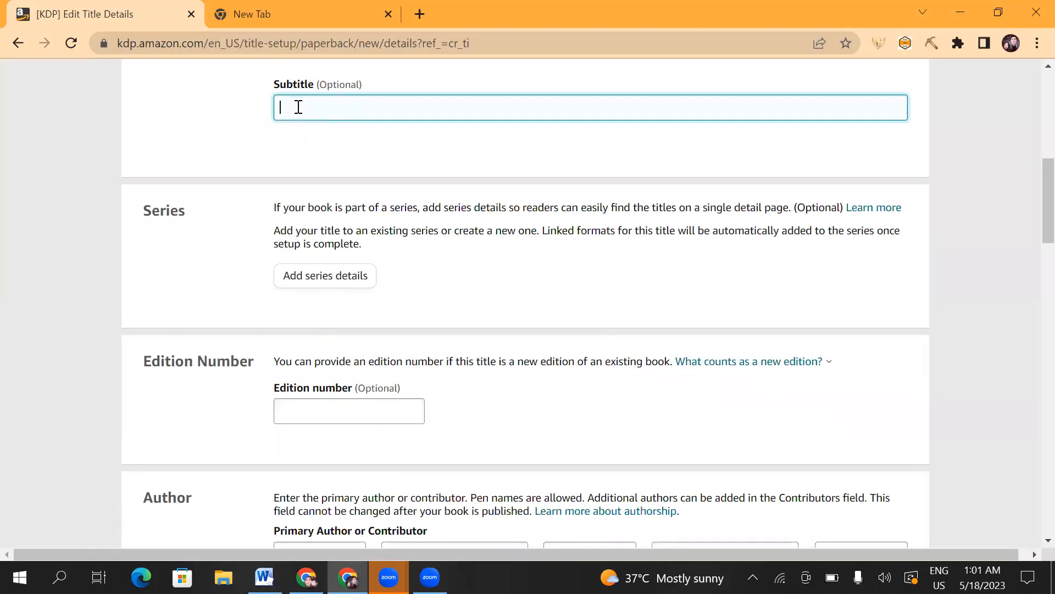
right_click(297, 107)
left_click(338, 231)
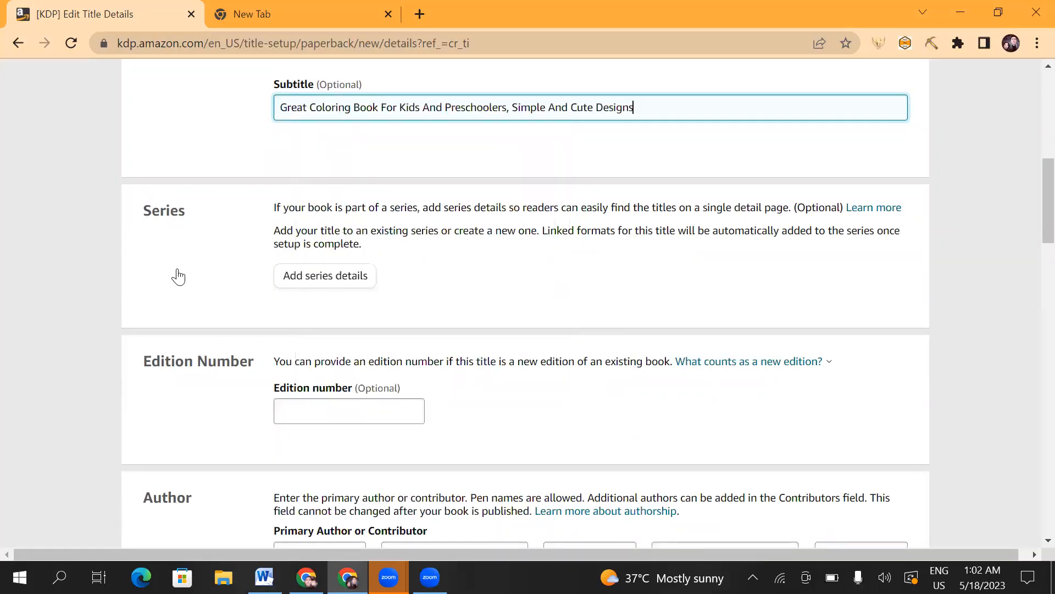
Skip the series and edition details and enter the primary author's first name as prepared in the Word document.
left_click_drag(146, 210, 241, 269)
scroll(183, 118, "down", 4)
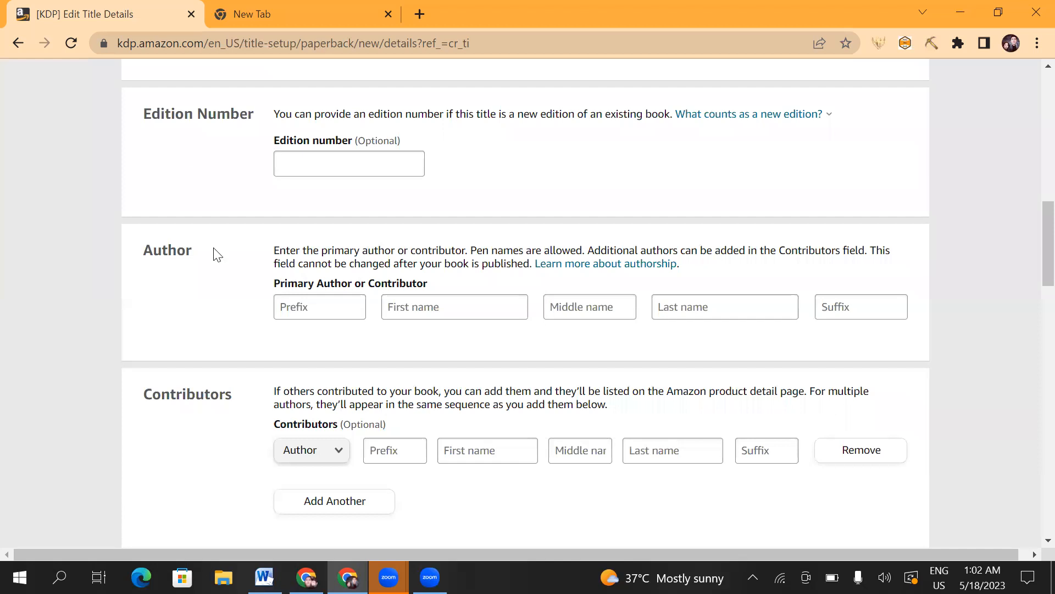
scroll(183, 190, "down", 1)
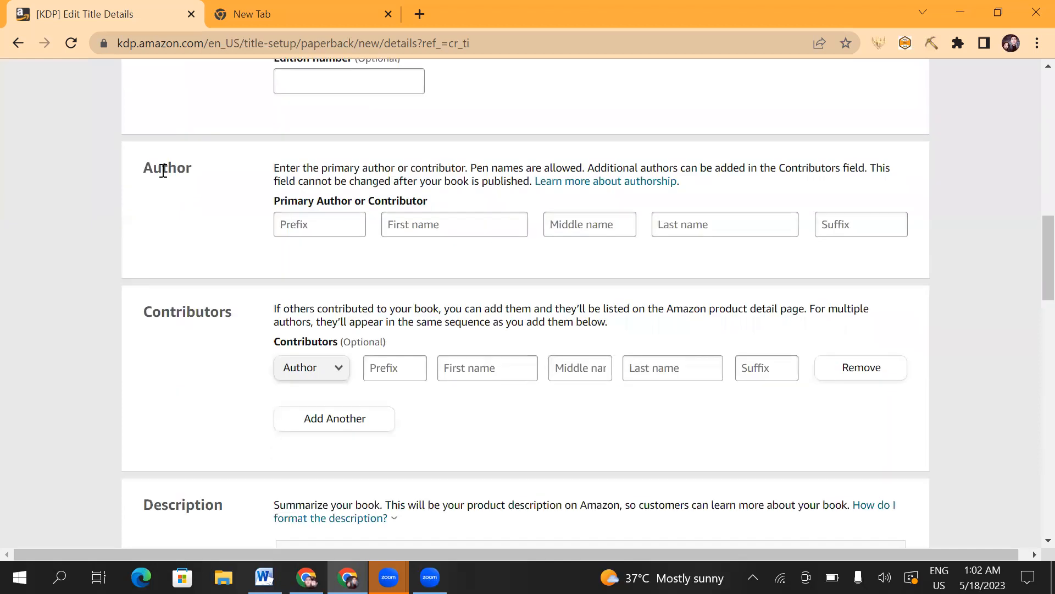
double_click(144, 170)
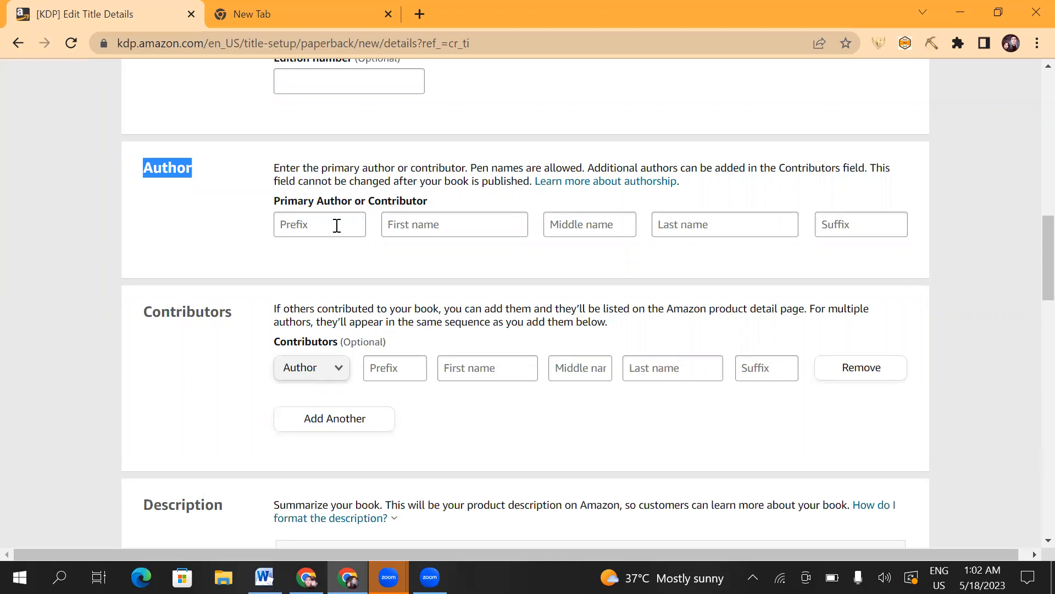
left_click(405, 220)
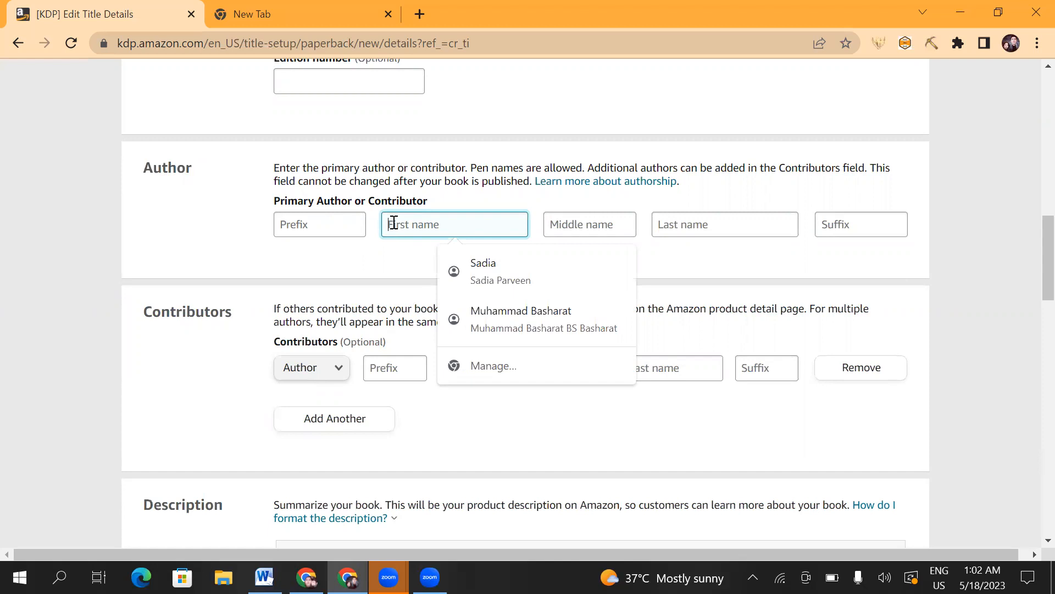
type("E")
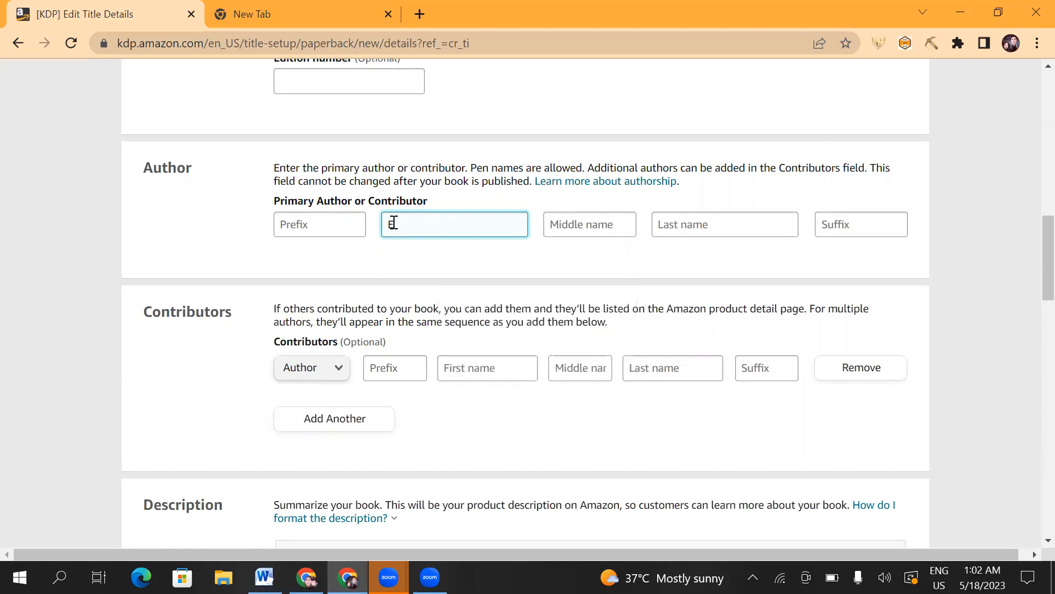
type("x.")
Leave the middle name empty and enter the primary author's last name with a capital initial.
left_click(575, 224)
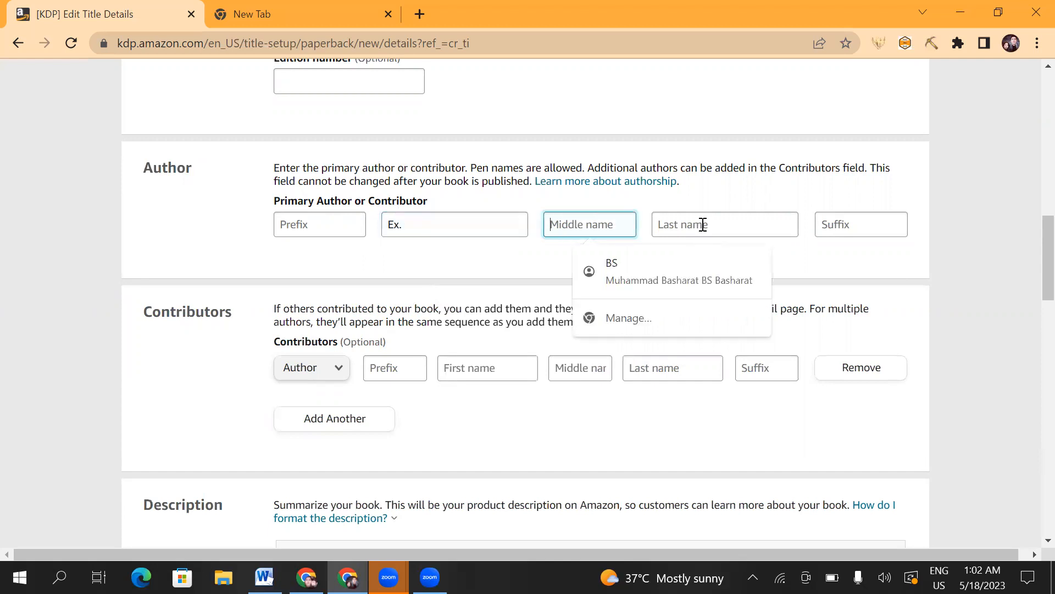
left_click(703, 225)
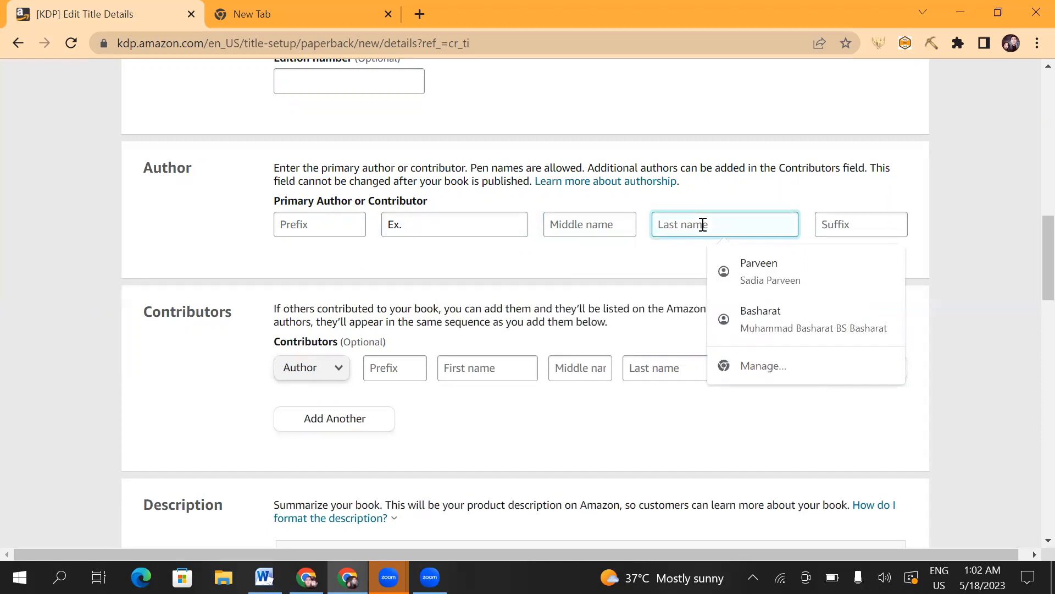
type("am")
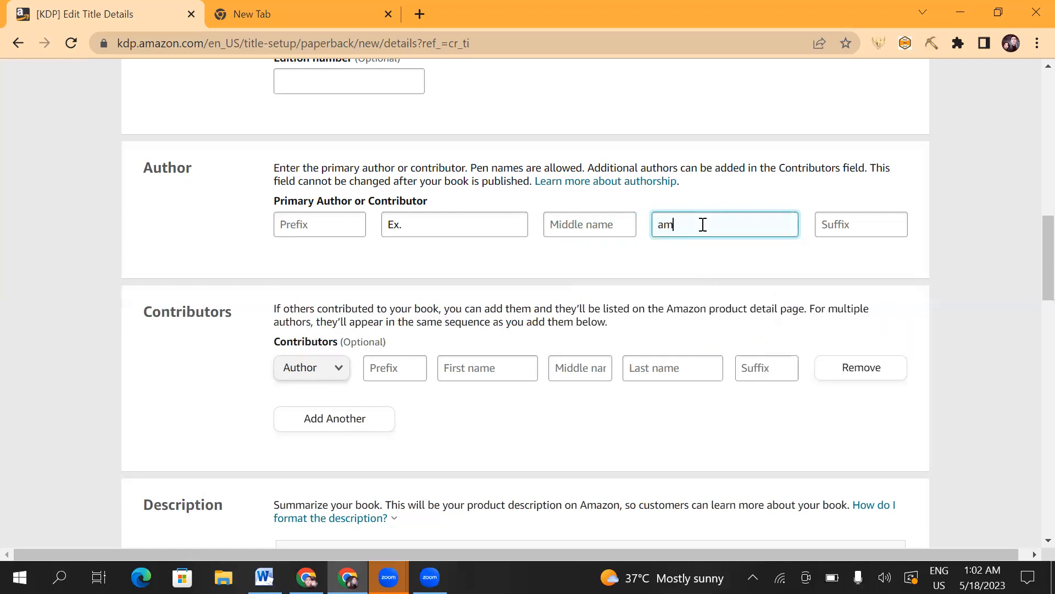
type("jad")
left_click(666, 224)
key("BackSpace")
type("A")
left_click(639, 264)
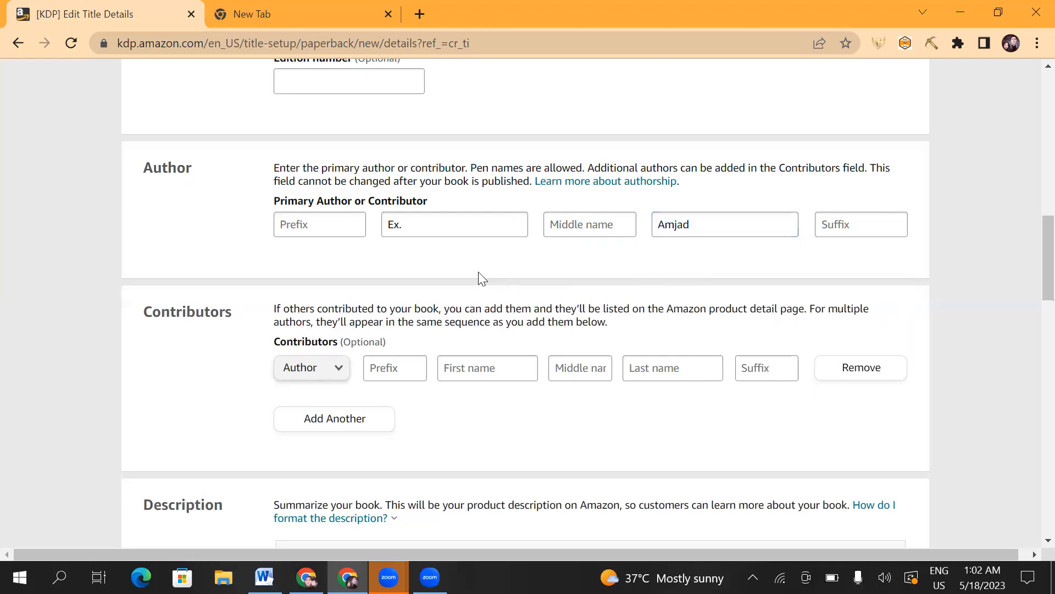
Review the optional Contributors fields of the paperback details.
scroll(478, 277, "down", 2)
scroll(214, 138, "down", 1)
left_click_drag(233, 151, 138, 150)
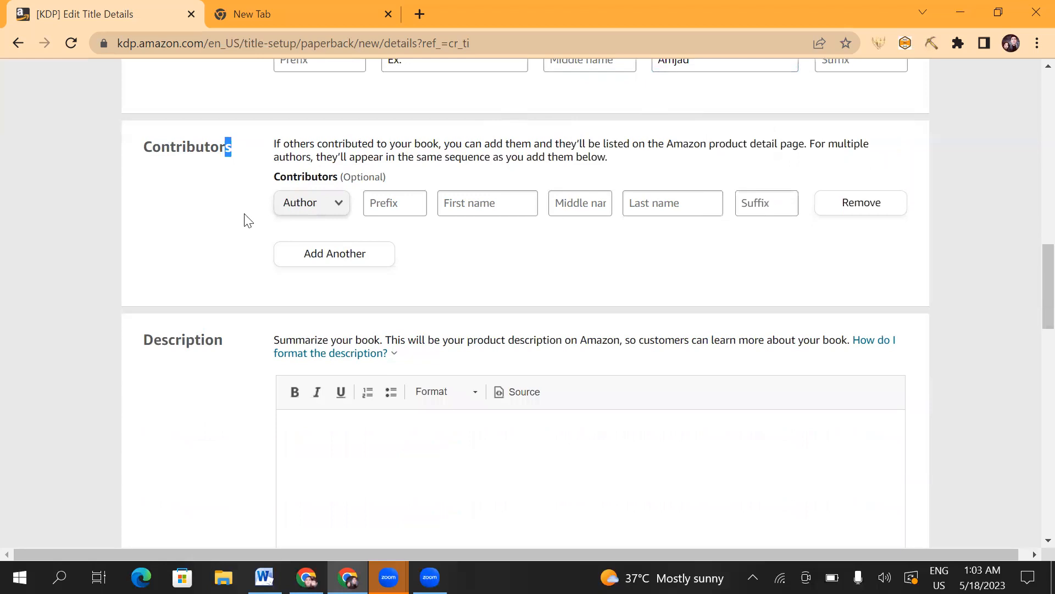
left_click(492, 202)
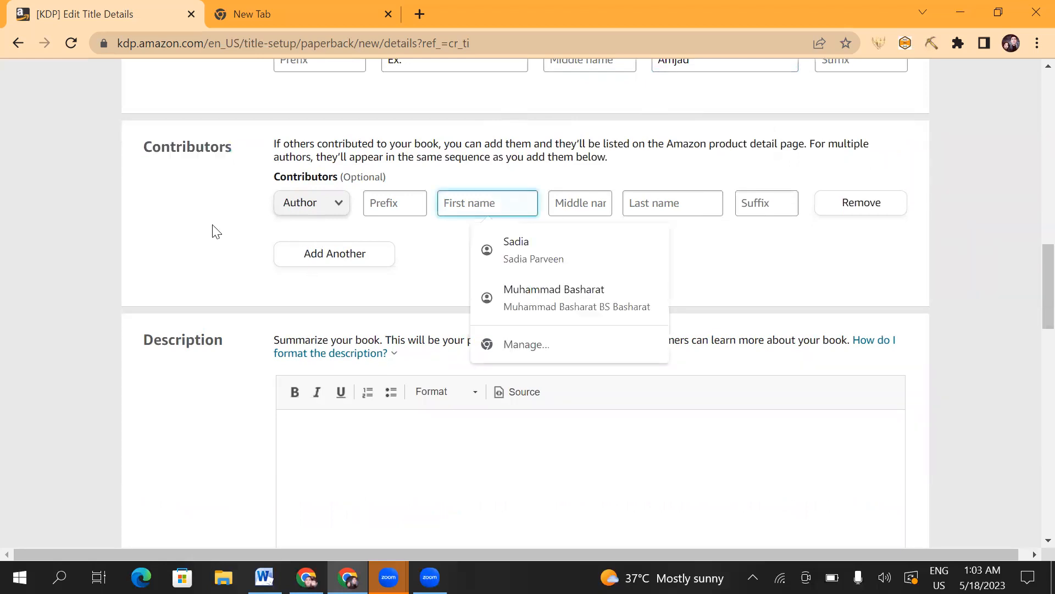
scroll(246, 264, "down", 1)
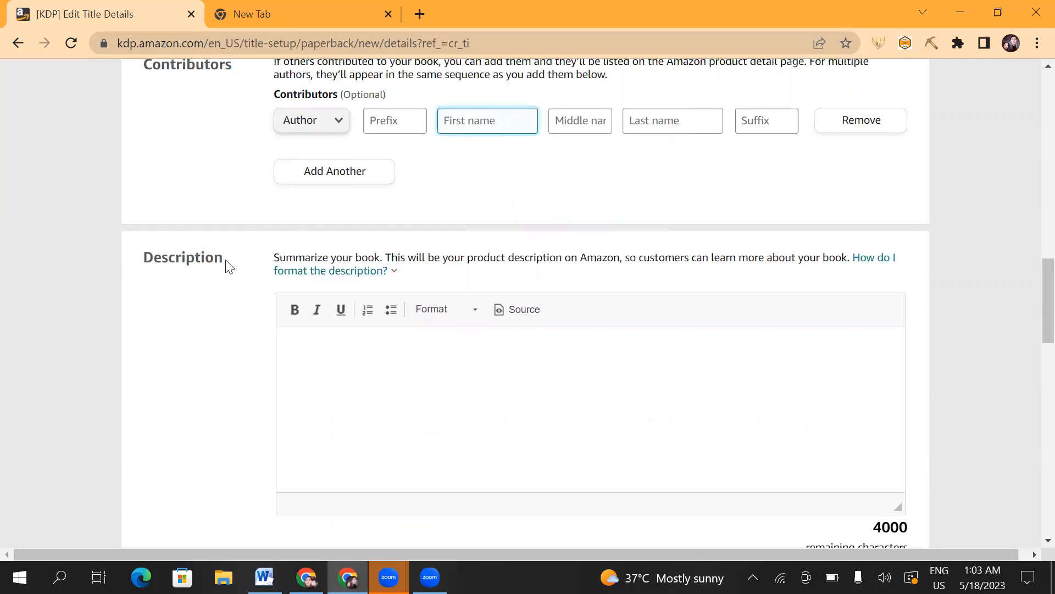
Go to the Description section, switch to Word and copy the full book description with its coloring book features list.
left_click_drag(201, 258, 252, 275)
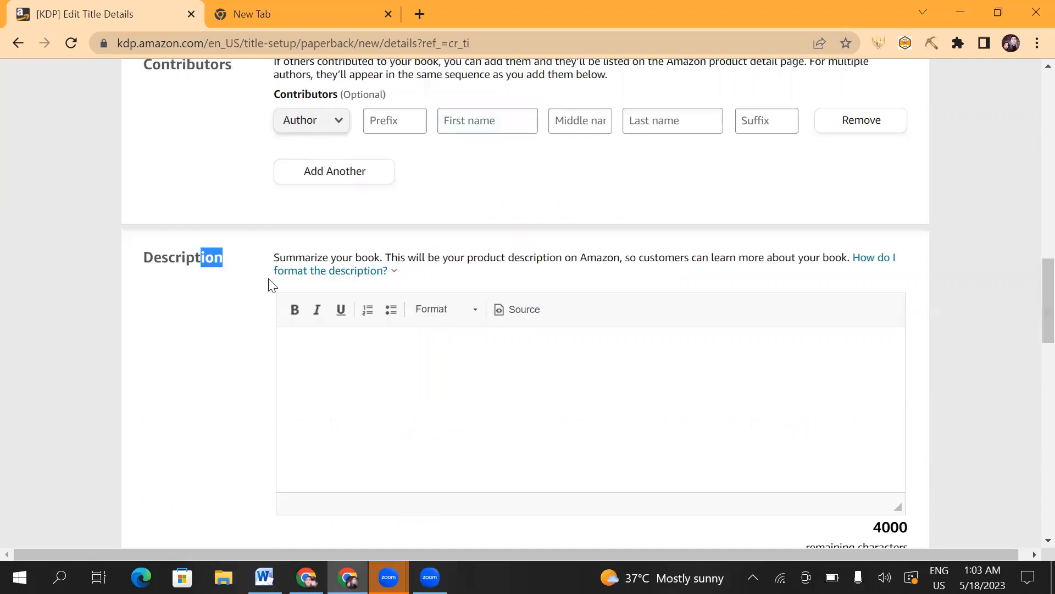
scroll(330, 275, "down", 1)
left_click(430, 265)
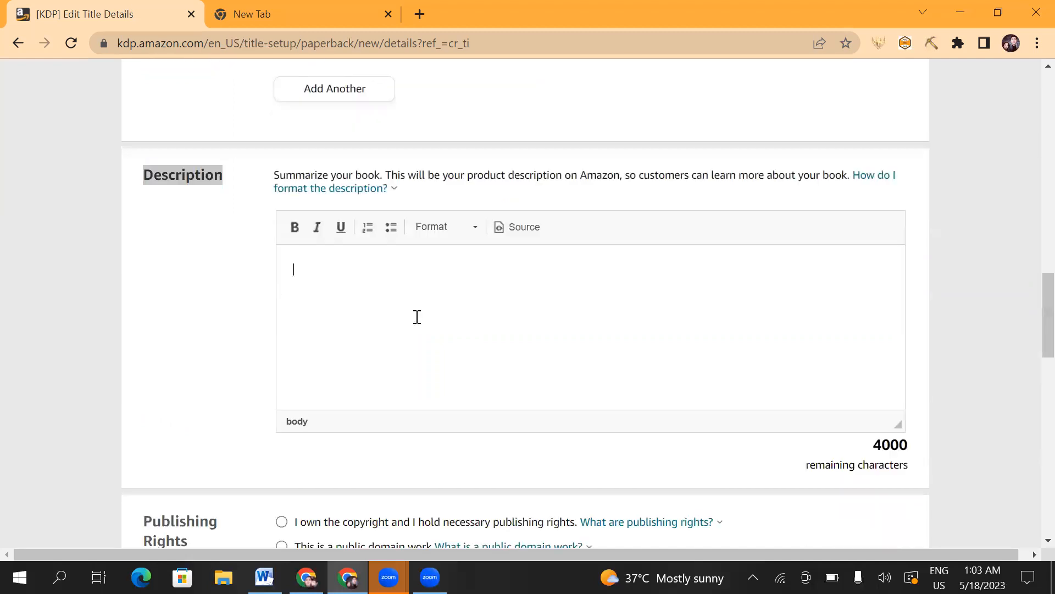
left_click(264, 577)
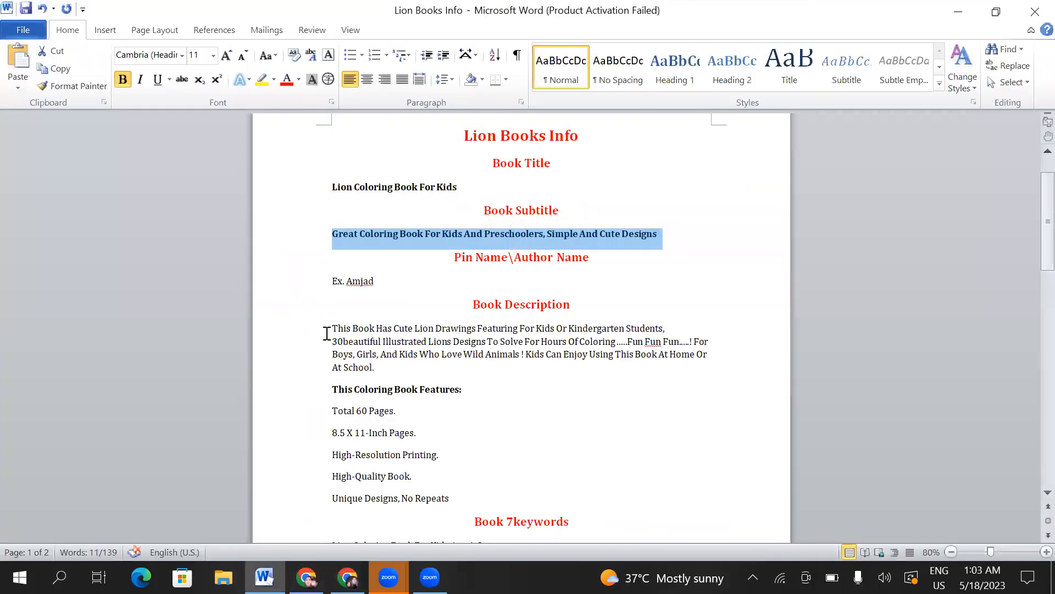
left_click_drag(327, 333, 449, 497)
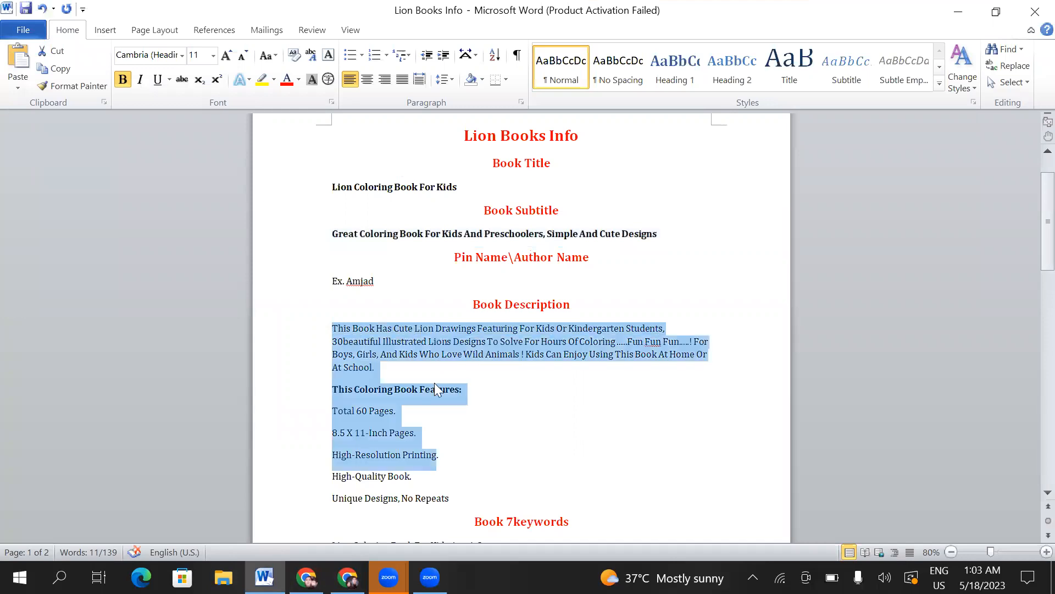
key("shift+Down")
key("shift+Down")
right_click(422, 334)
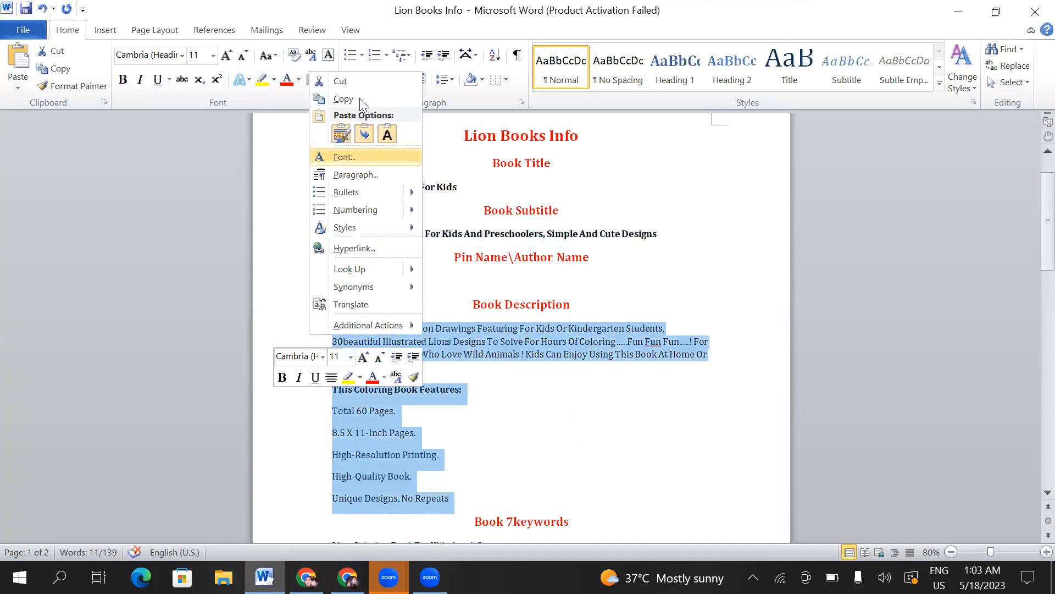
left_click(343, 99)
Return to KDP in Chrome and paste the copied book description and features list into the Description editor.
key("alt+Tab")
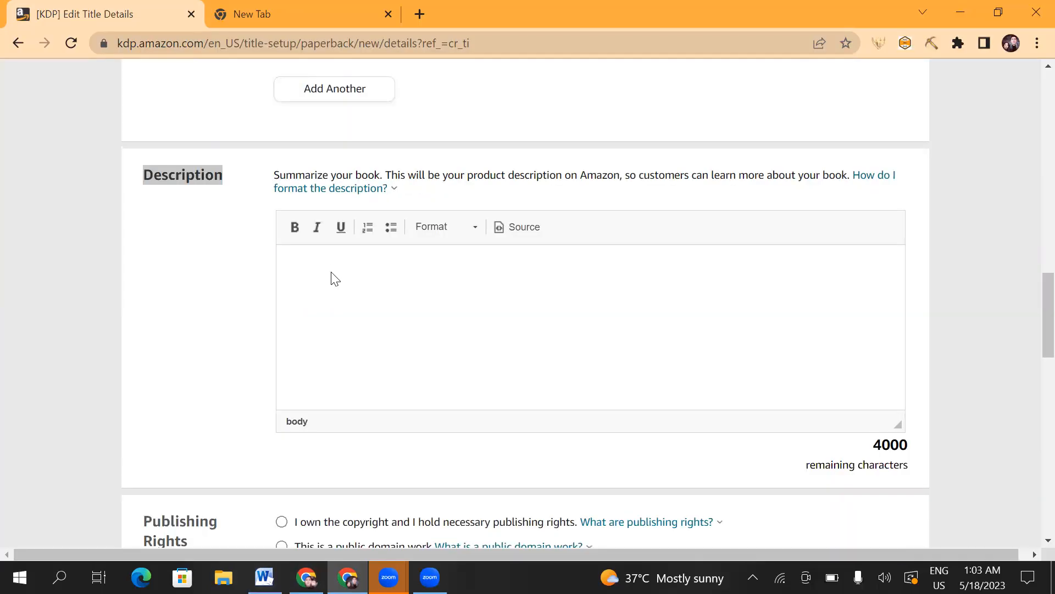
right_click(332, 273)
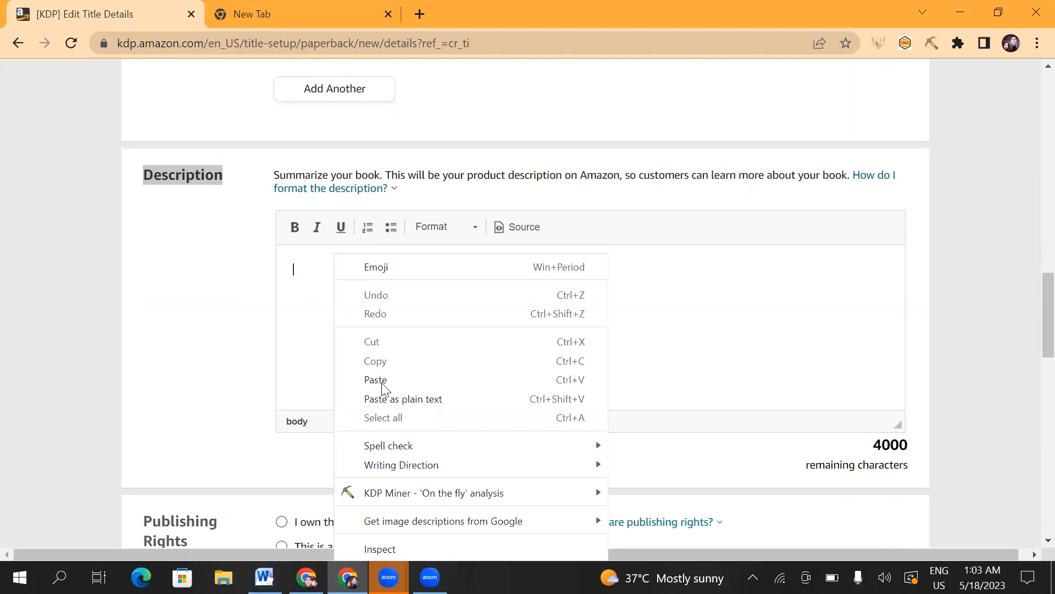
left_click(382, 384)
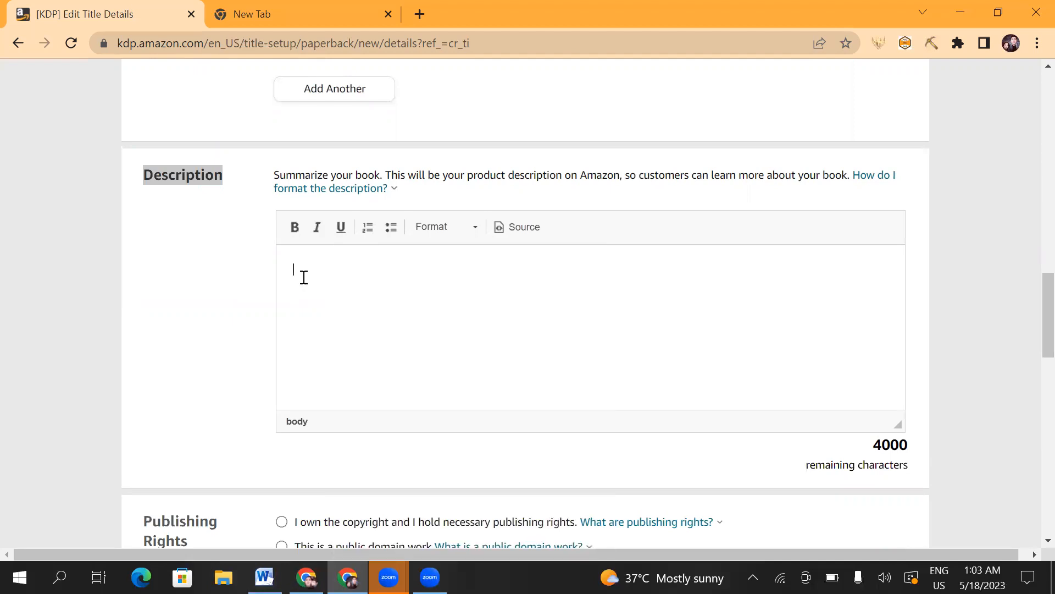
key("ctrl+v")
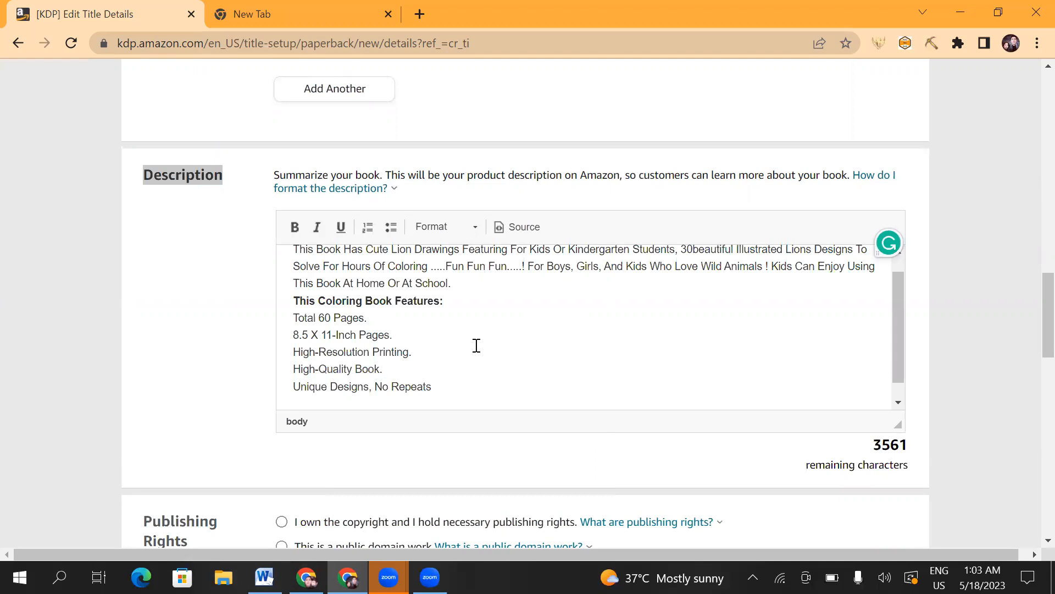
scroll(476, 346, "down", 6)
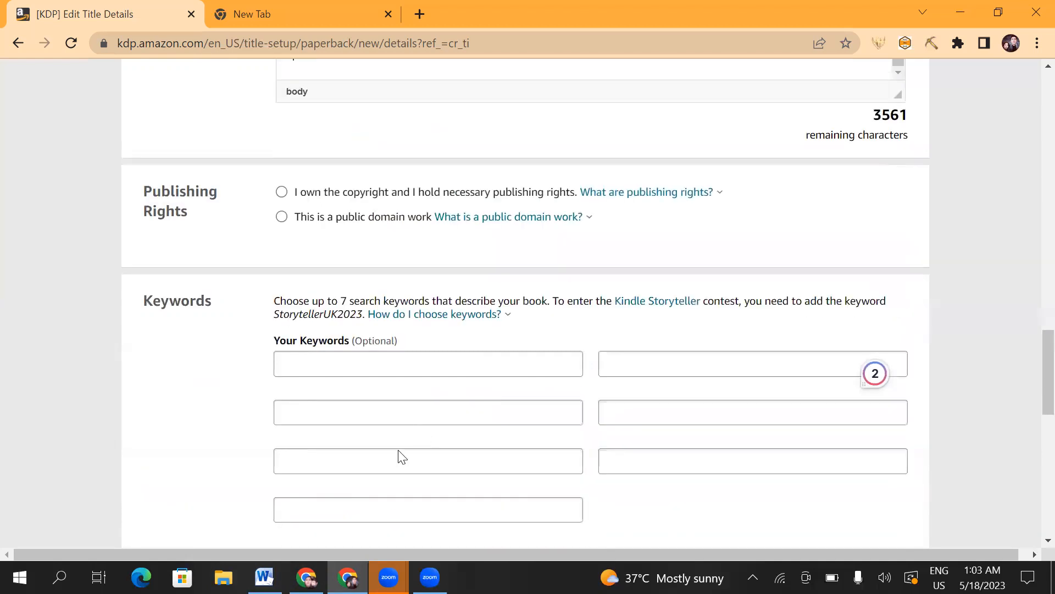
Check the pasted book description in the Description editor and display it as HTML source.
scroll(431, 337, "up", 8)
scroll(431, 337, "down", 3)
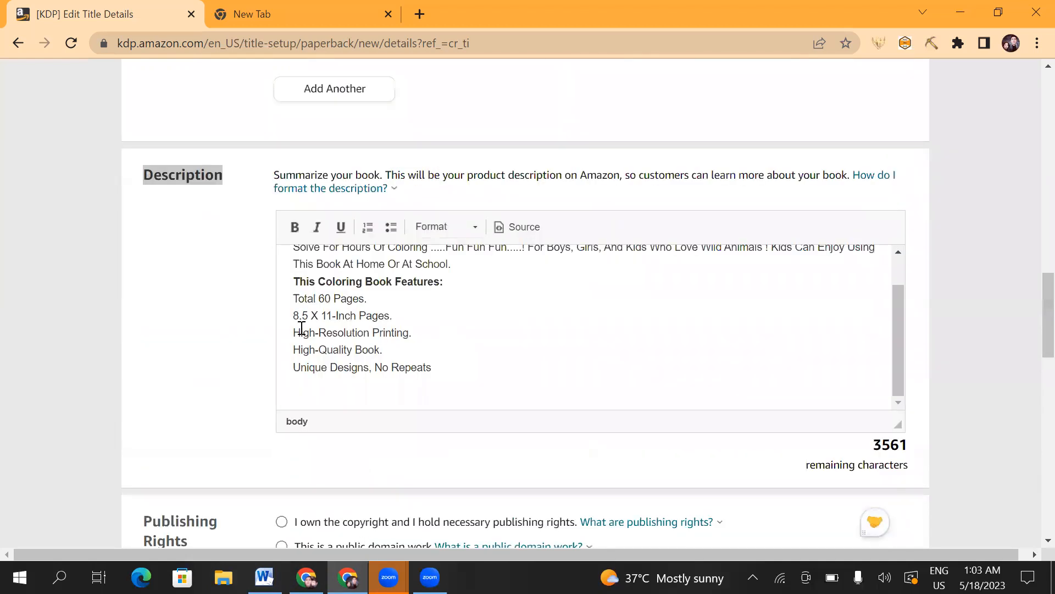
scroll(333, 329, "up", 2)
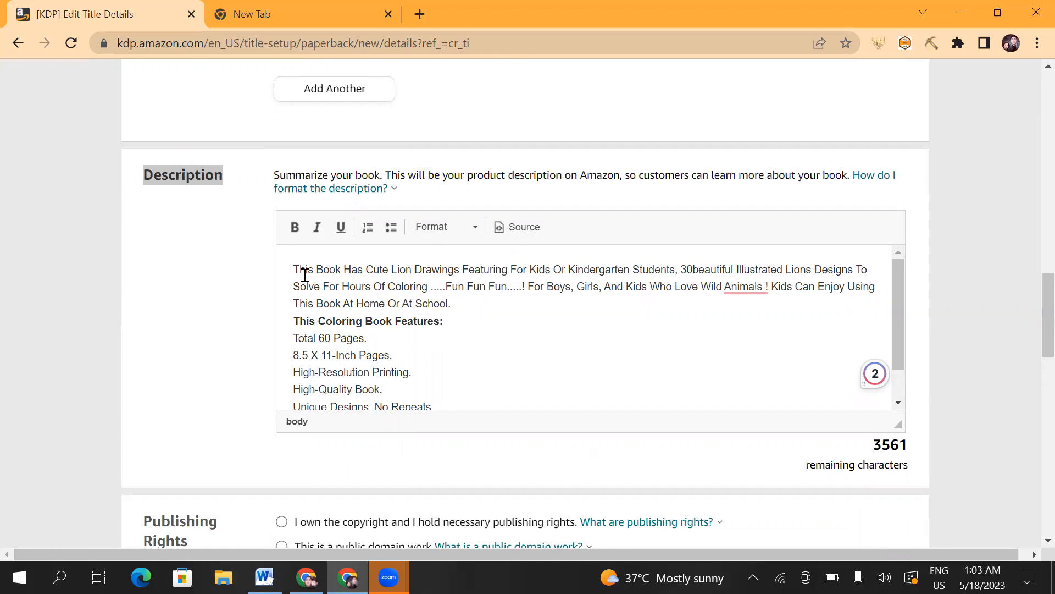
left_click(510, 228)
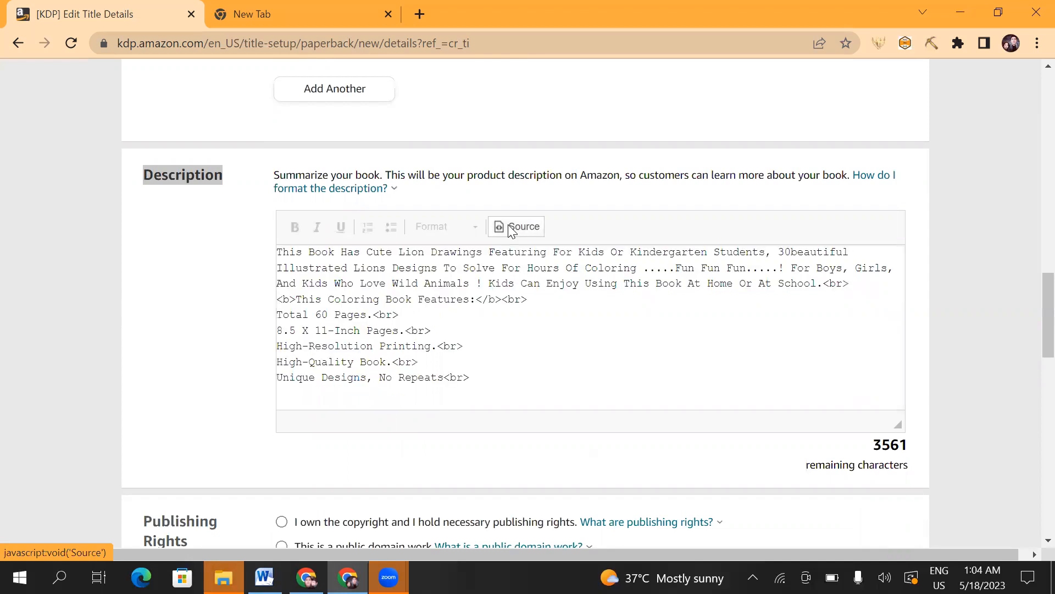
scroll(345, 280, "up", 1)
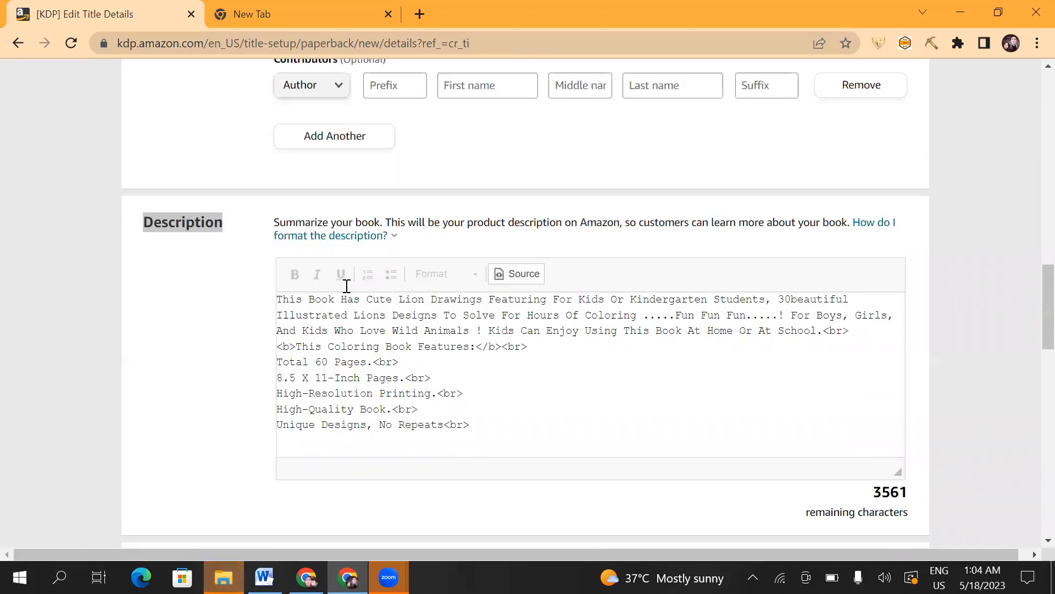
scroll(483, 295, "down", 2)
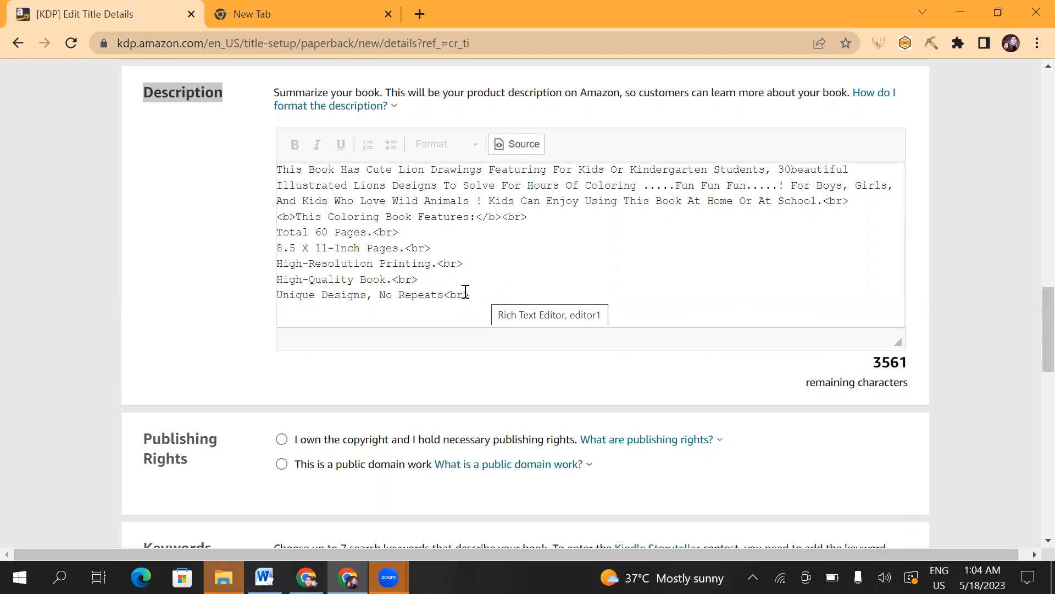
scroll(471, 388, "up", 2)
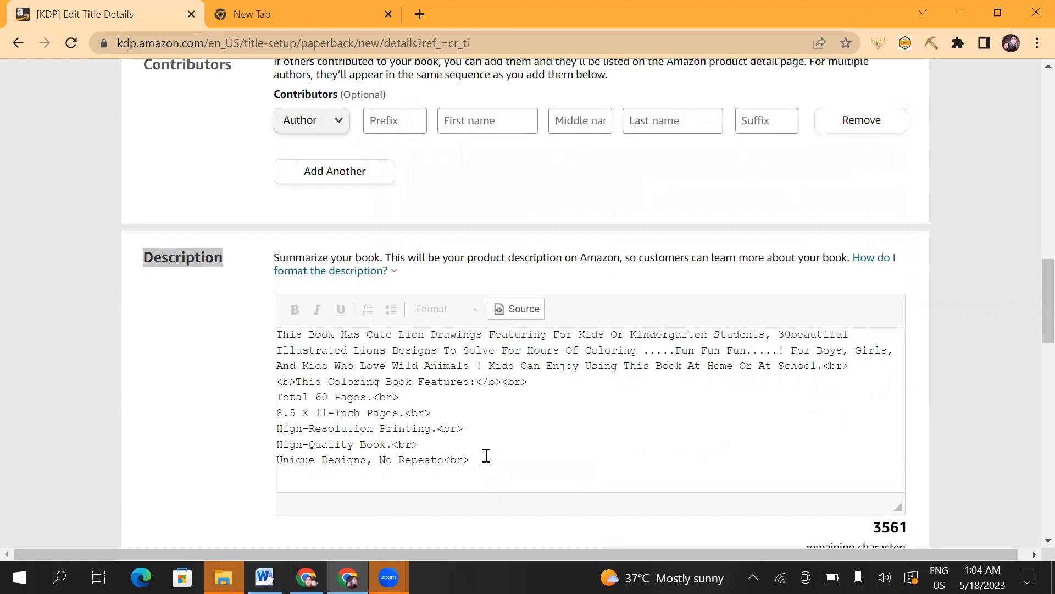
left_click(519, 431)
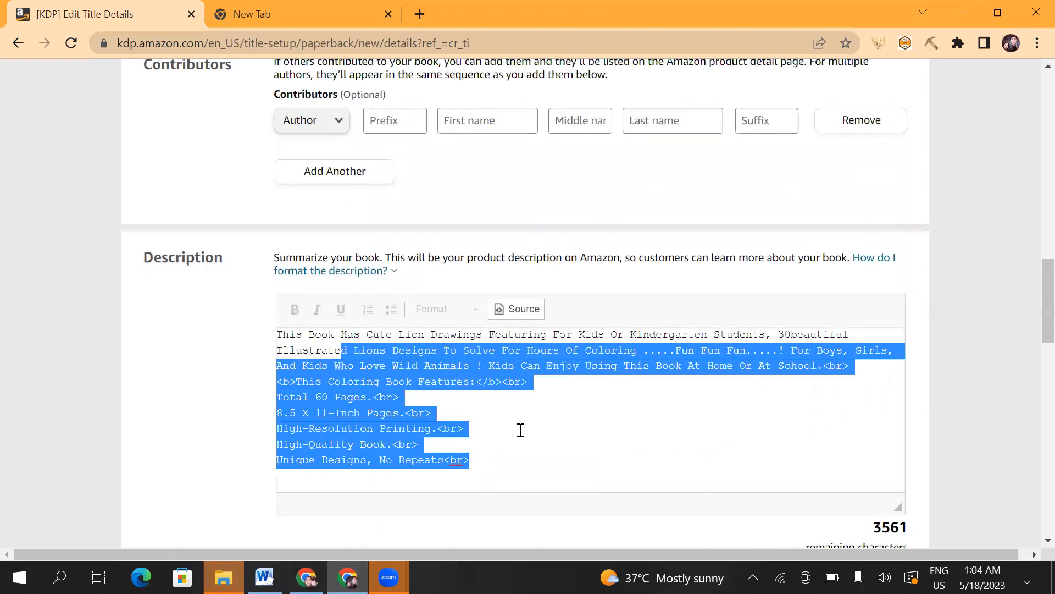
left_click(521, 429)
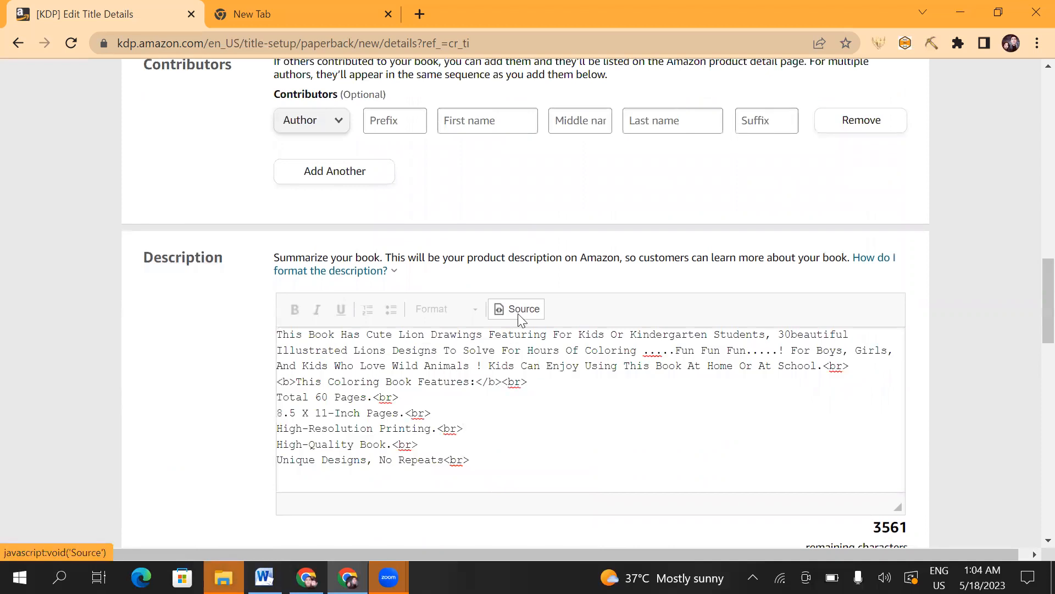
Under Publishing Rights, declare owning the copyright and holding the necessary publishing rights.
scroll(423, 382, "down", 3)
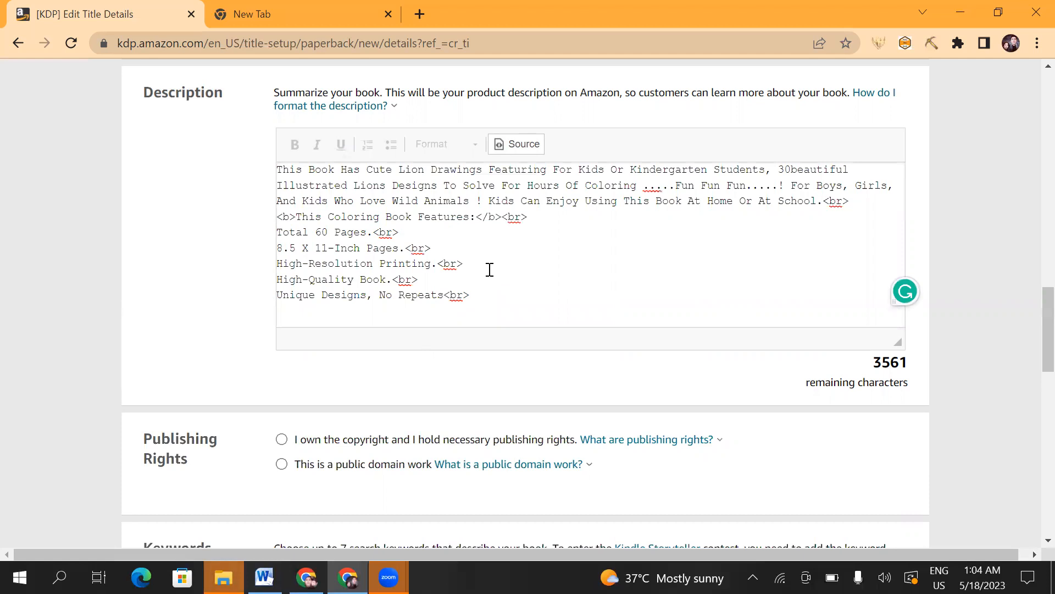
scroll(349, 346, "down", 1)
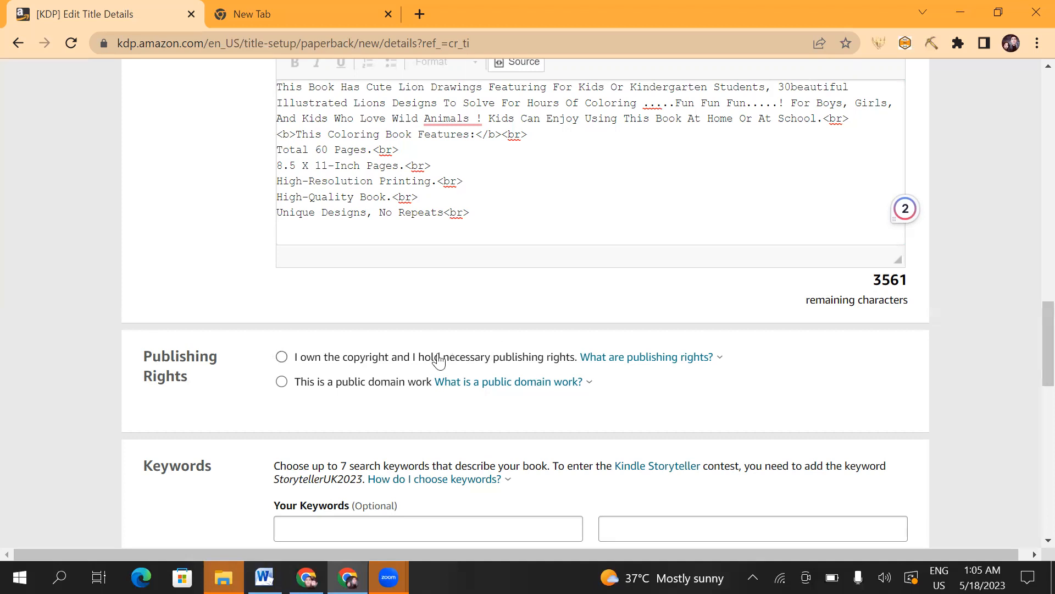
left_click(282, 358)
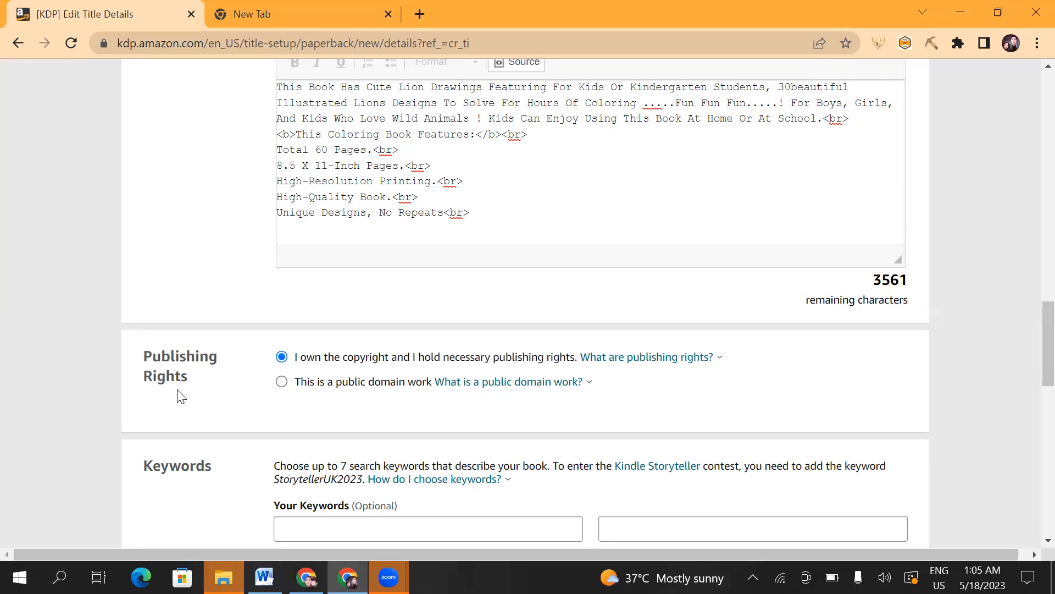
left_click(282, 384)
left_click(283, 360)
Go to the first field in the Keywords section, switch to Word and copy the keyword "Lion Coloring Book For Kids Age 4-8".
scroll(294, 400, "down", 3)
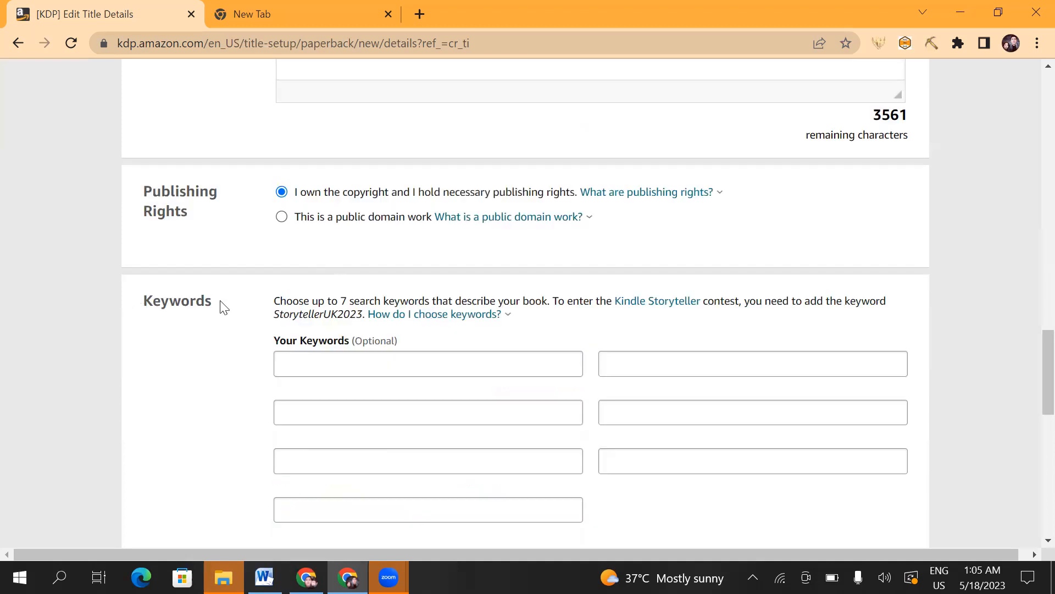
double_click(147, 301)
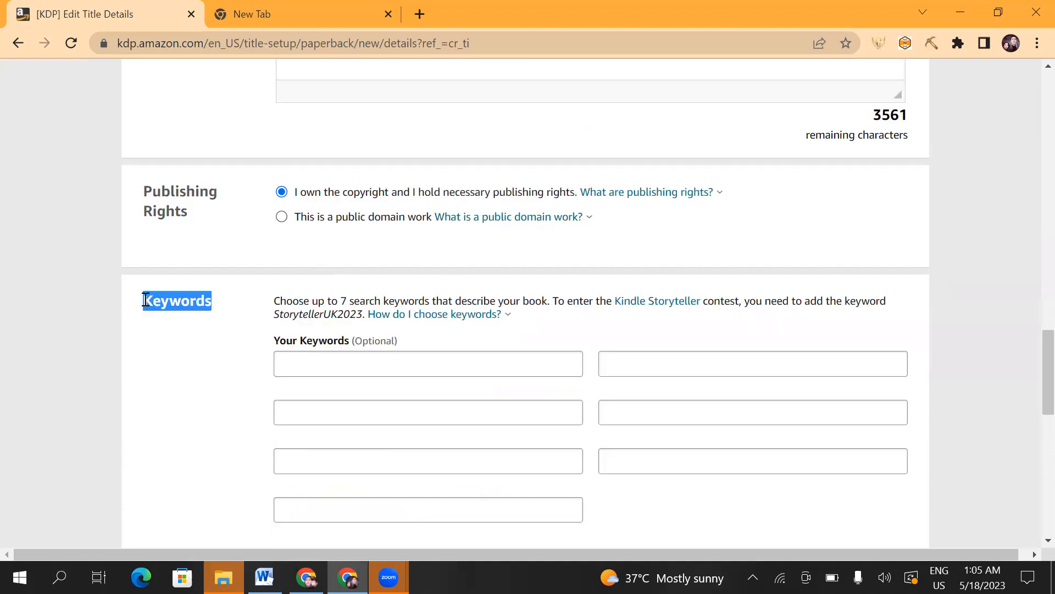
scroll(356, 330, "down", 1)
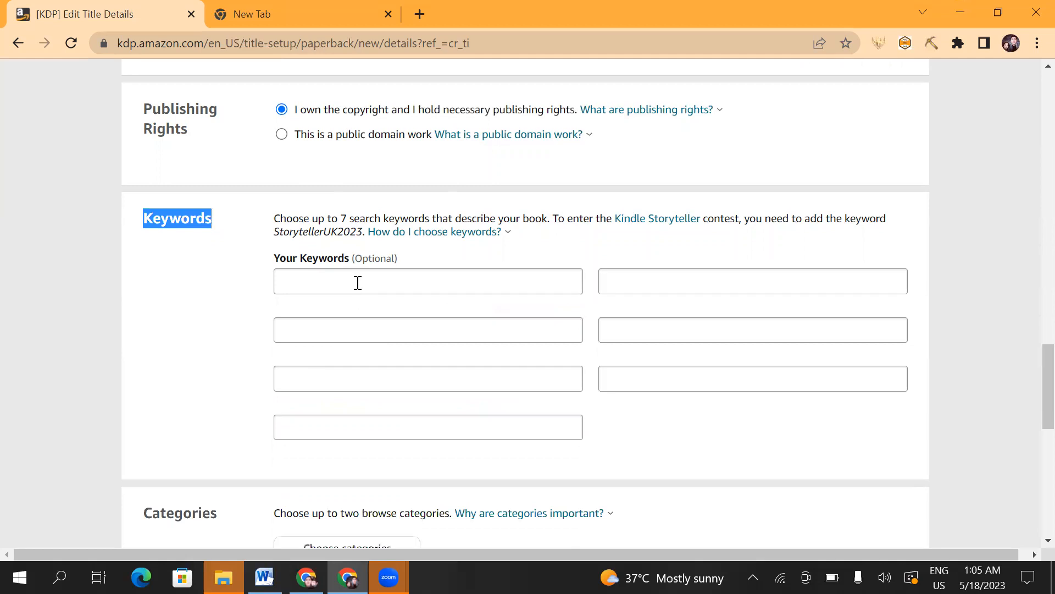
left_click(357, 282)
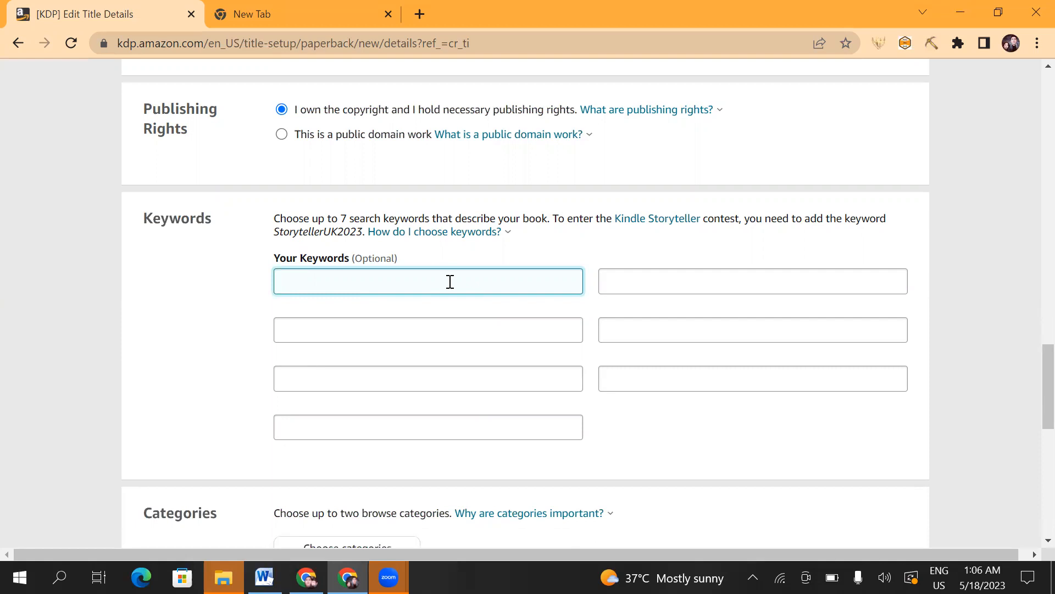
mouse_move(264, 577)
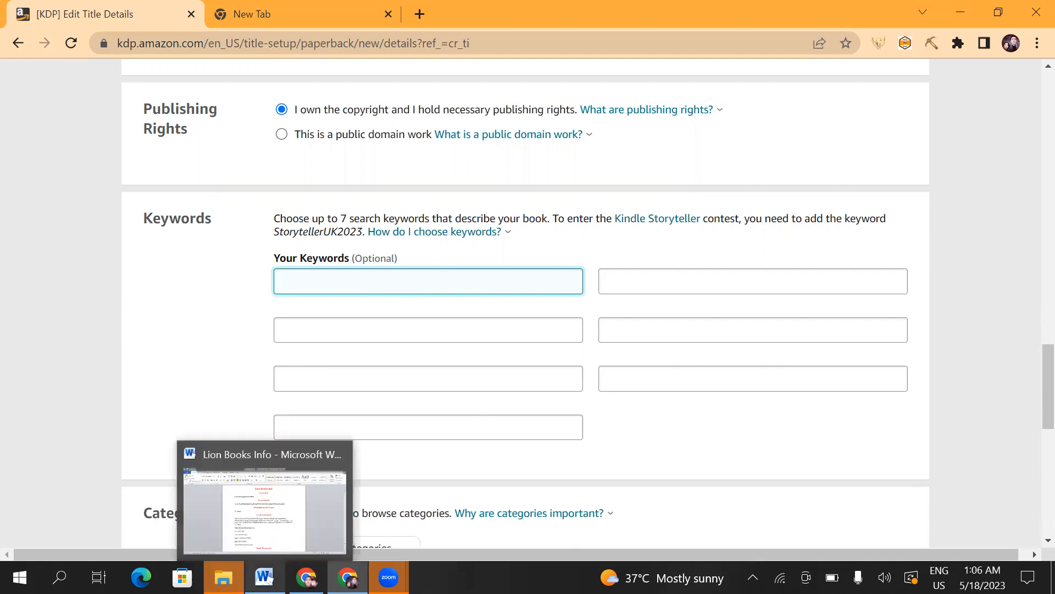
left_click(264, 577)
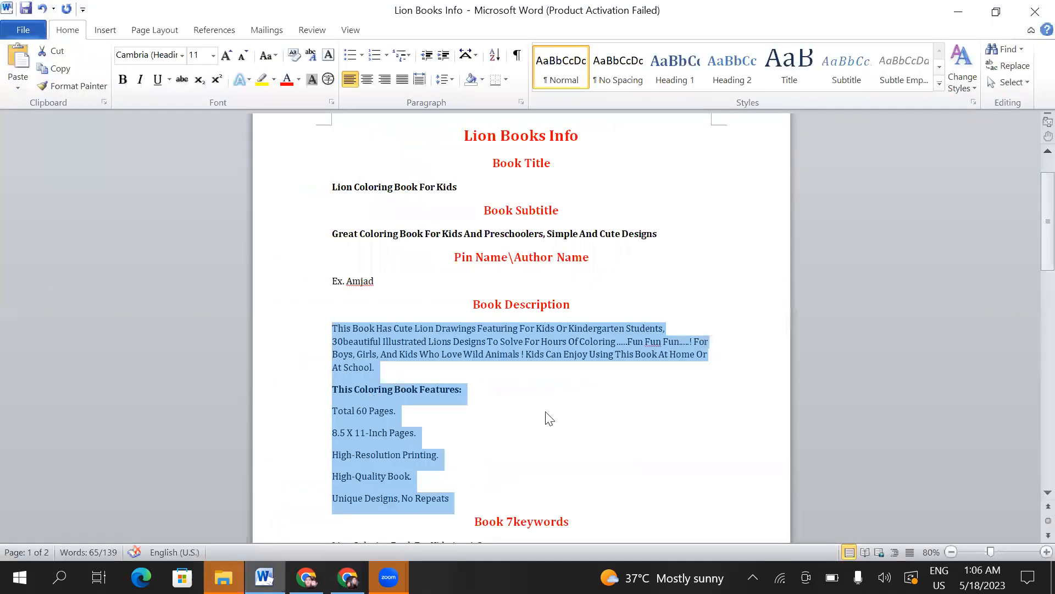
left_click(541, 412)
scroll(460, 389, "down", 4)
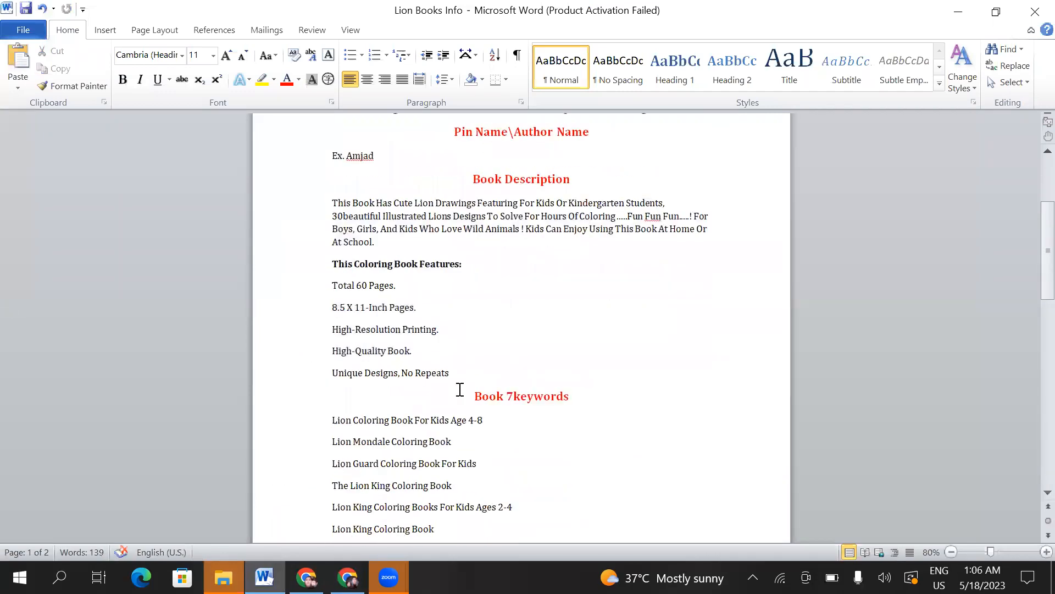
scroll(498, 393, "down", 2)
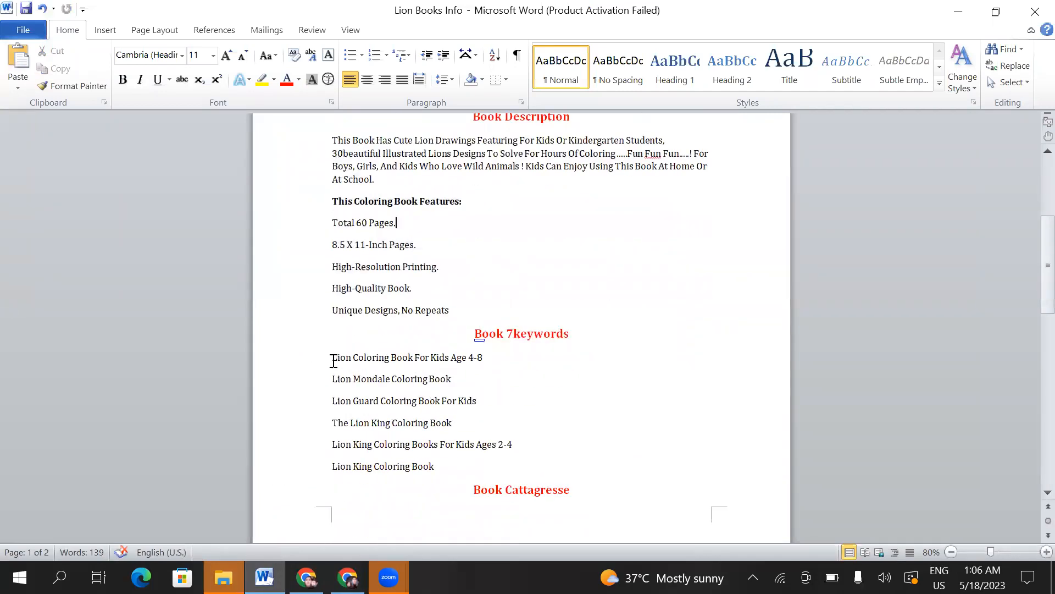
left_click_drag(331, 359, 497, 355)
key("ctrl+c")
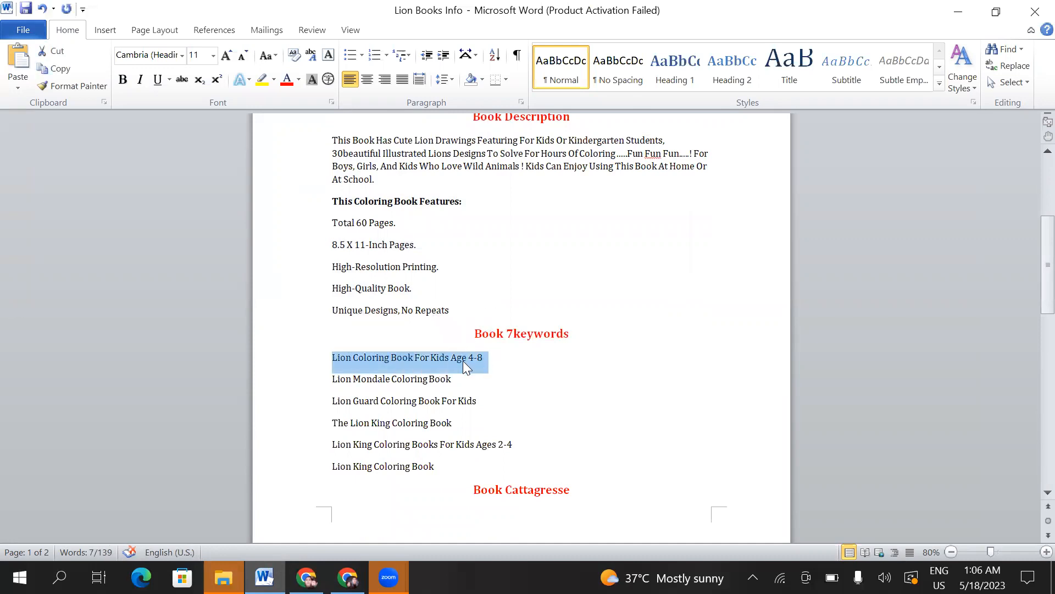
right_click(463, 361)
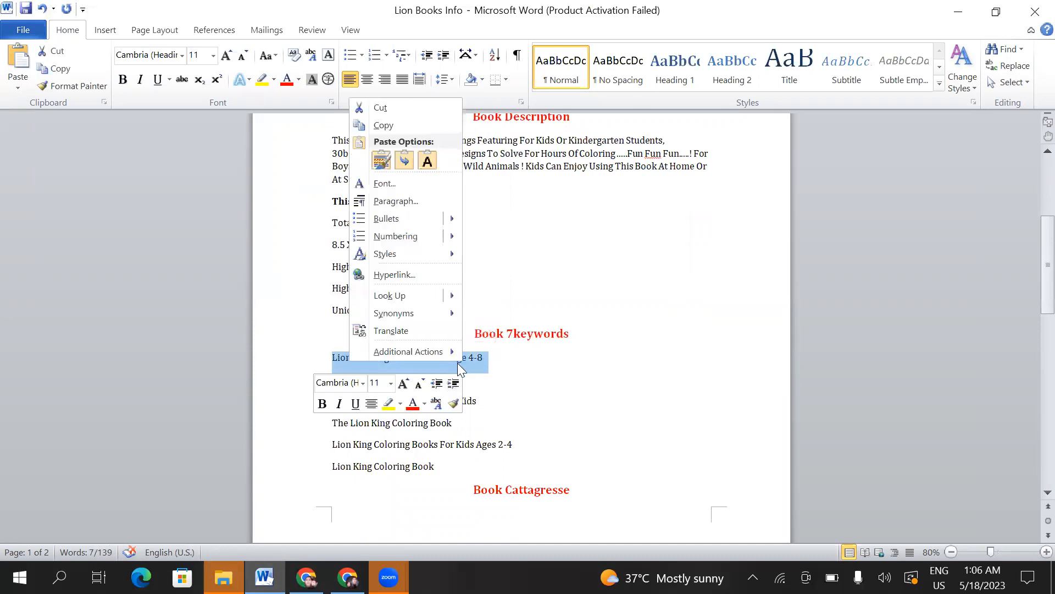
left_click(378, 122)
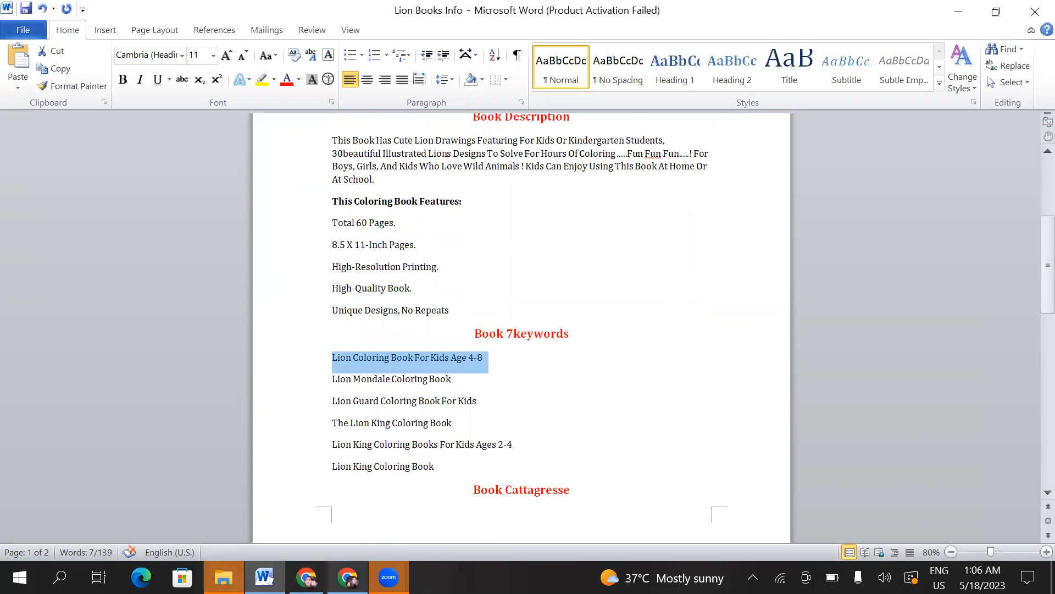
Switch back to Chrome, search Google for TESS in the empty tab and open the USPTO Trademark Electronic Search System.
mouse_move(347, 577)
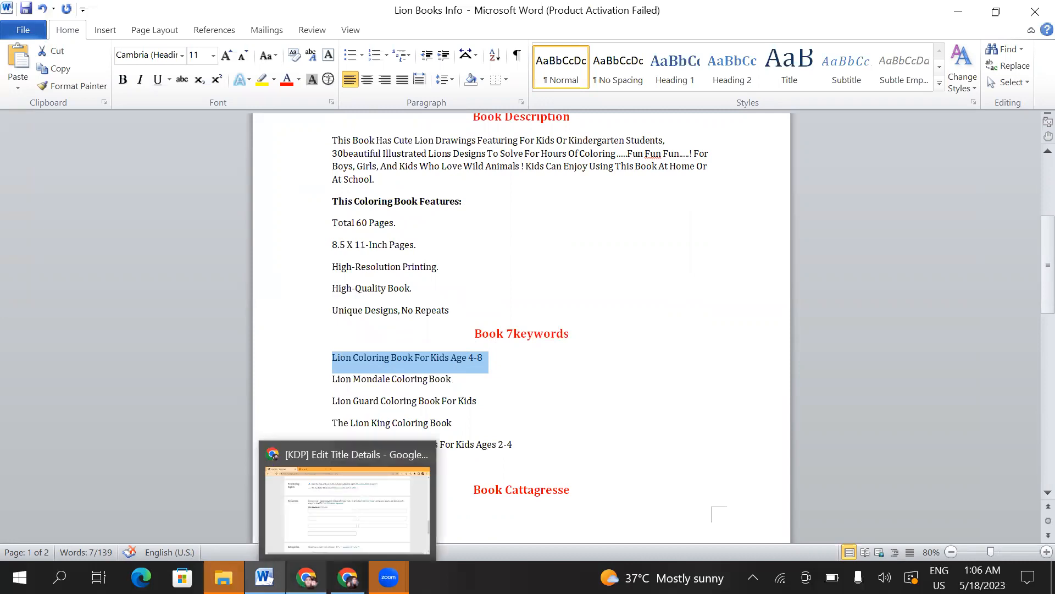
left_click(347, 577)
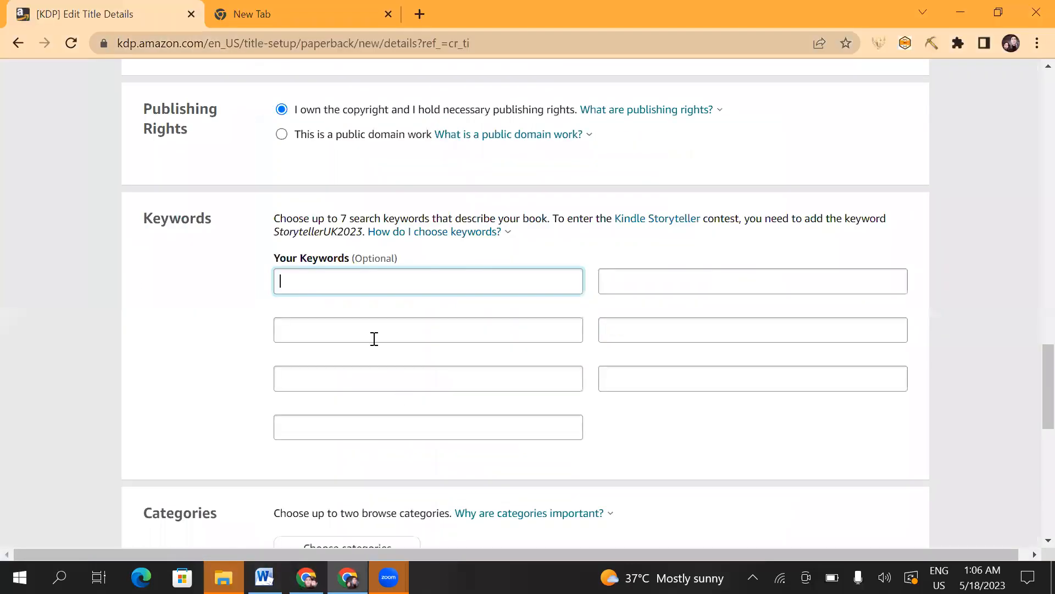
key("ctrl+Tab")
type("TE")
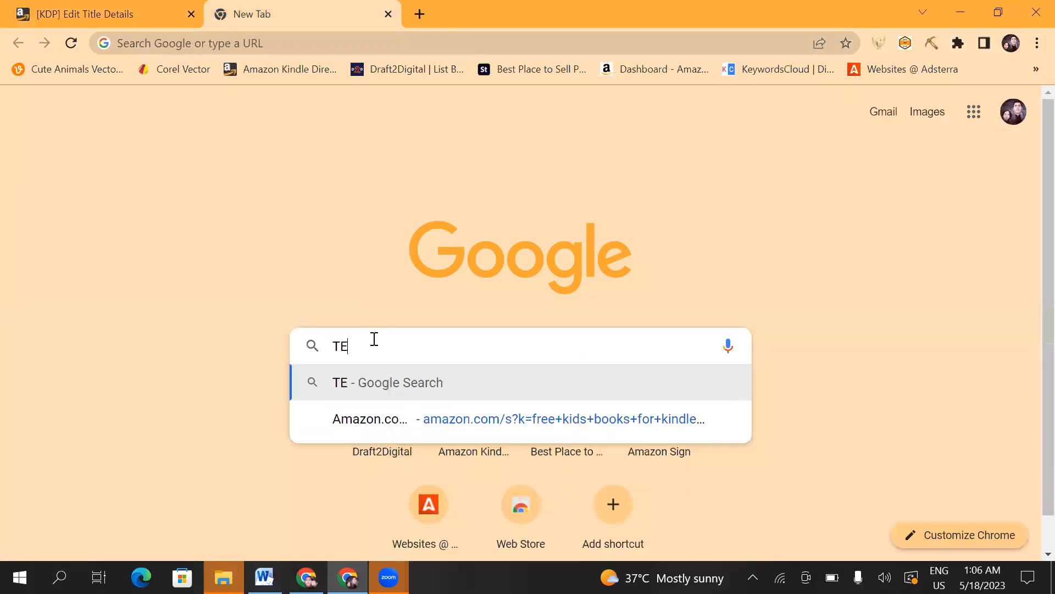
type("S")
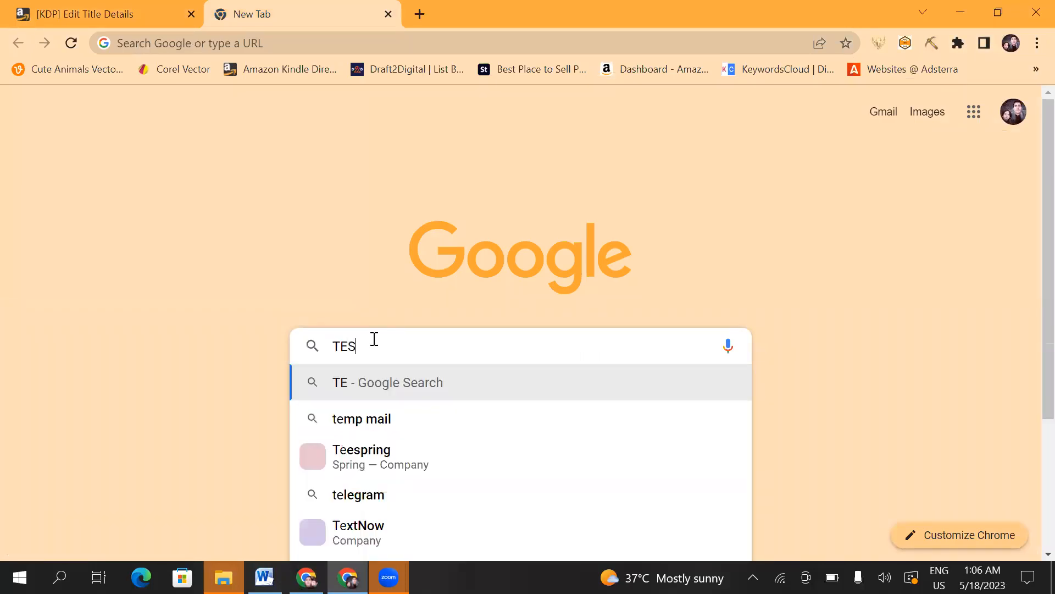
type("S")
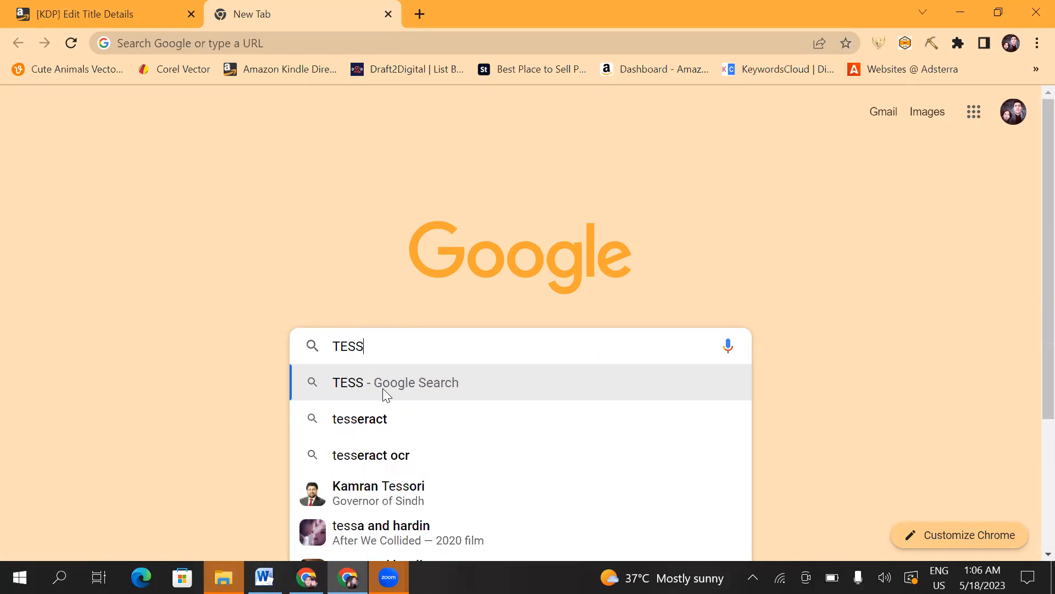
key("Return")
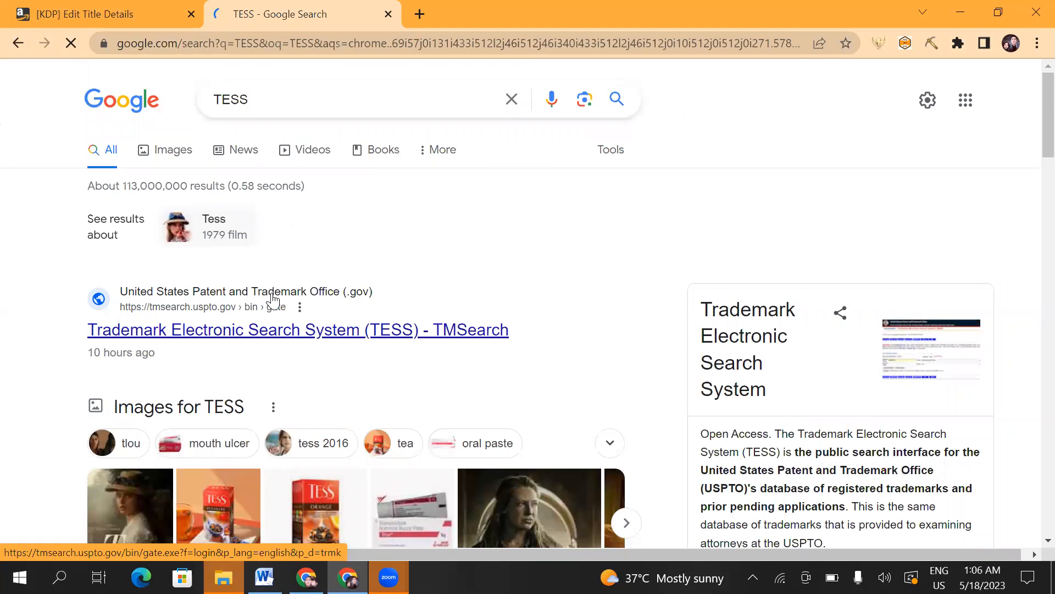
left_click(197, 332)
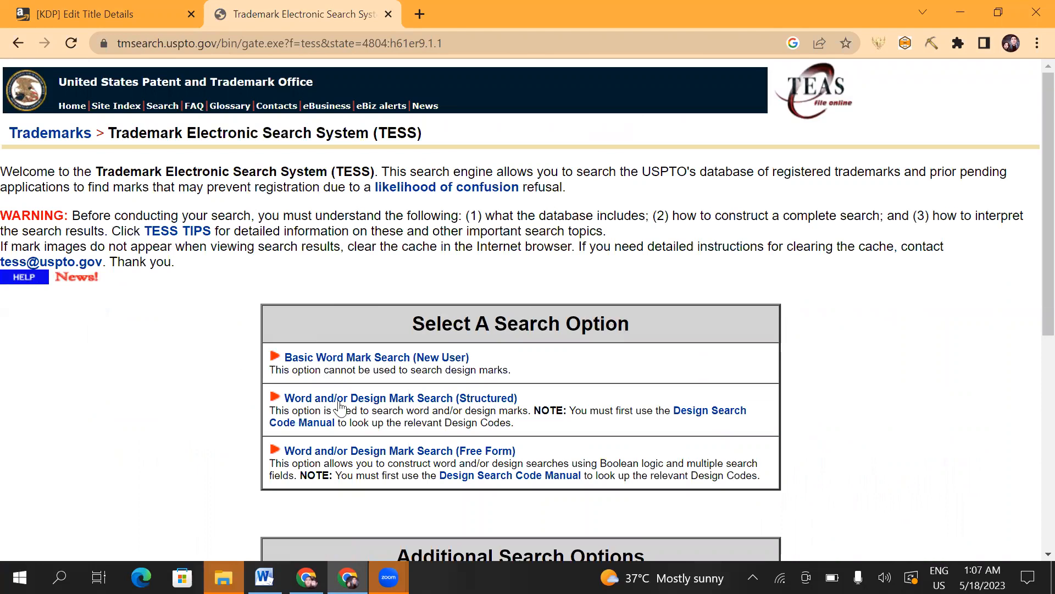
Run a Basic Word Mark Search limited to live marks for "Lion Coloring Book For Kids Age 4-8" and dismiss the feedback request.
left_click(440, 451)
left_click(315, 358)
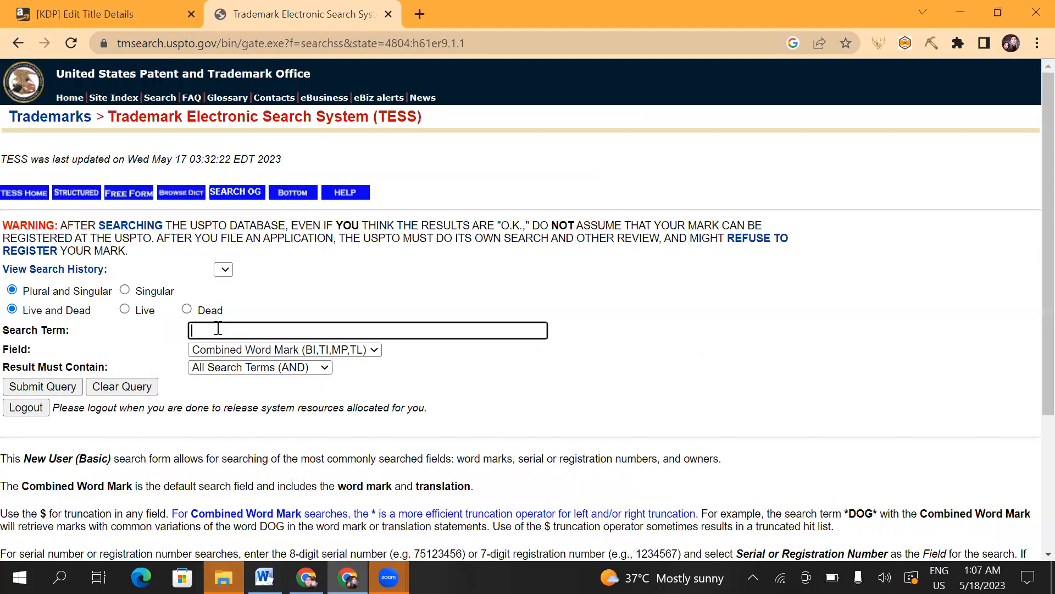
left_click(125, 309)
right_click(205, 329)
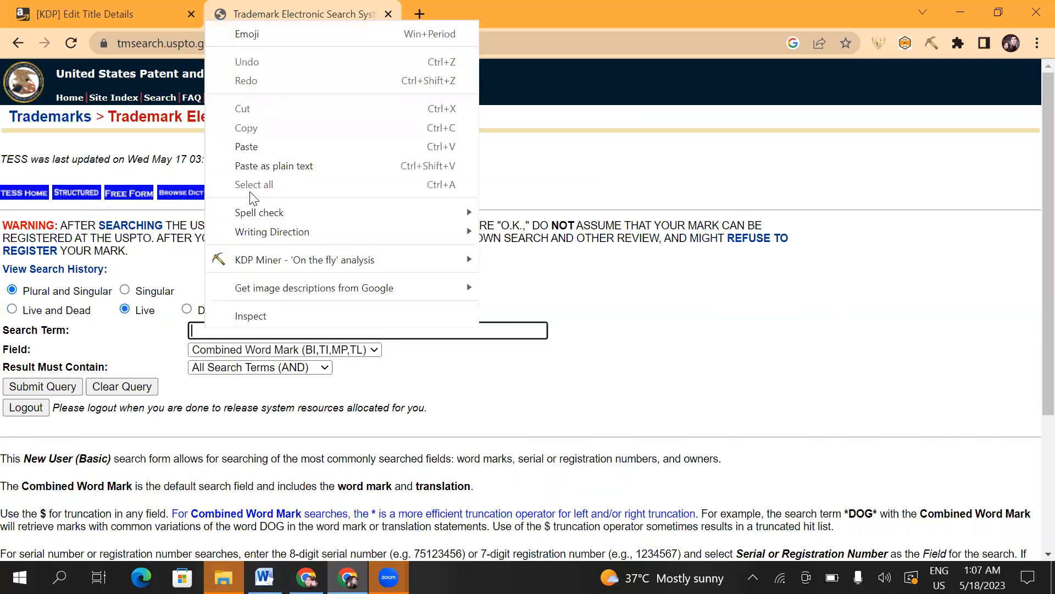
left_click(272, 156)
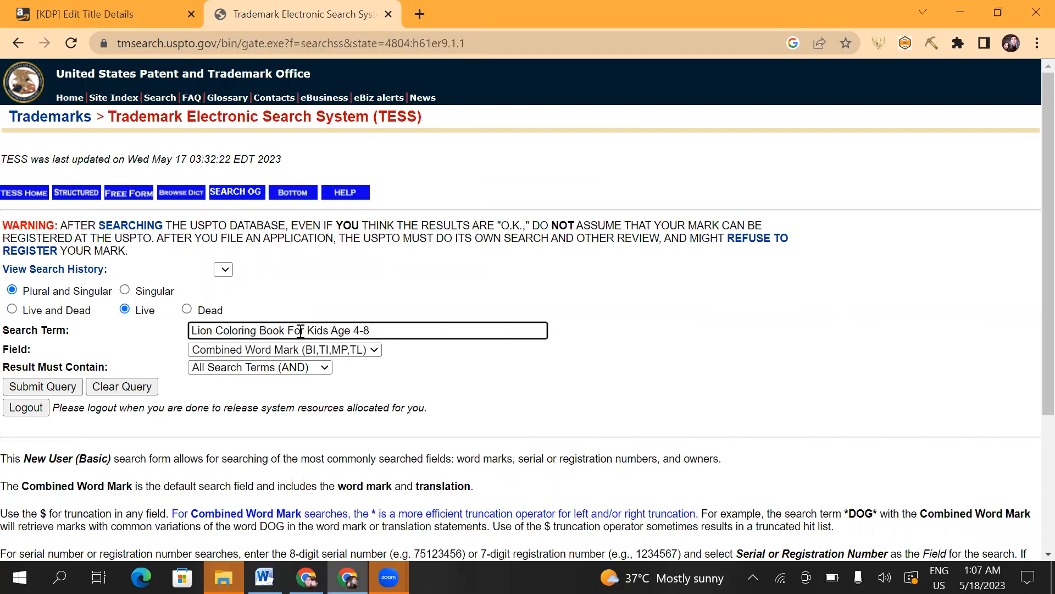
key("Return")
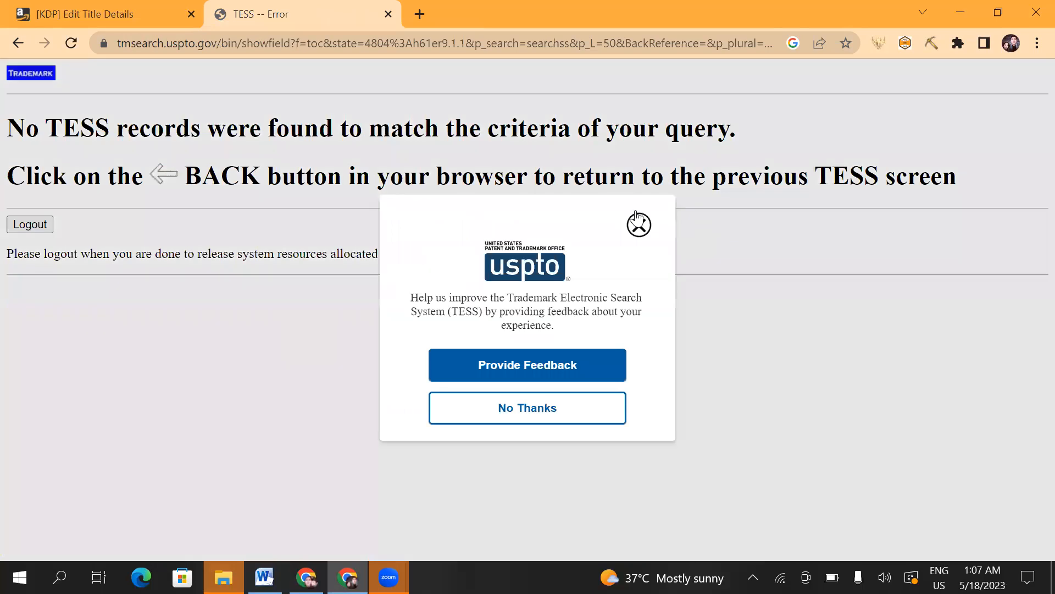
left_click(638, 220)
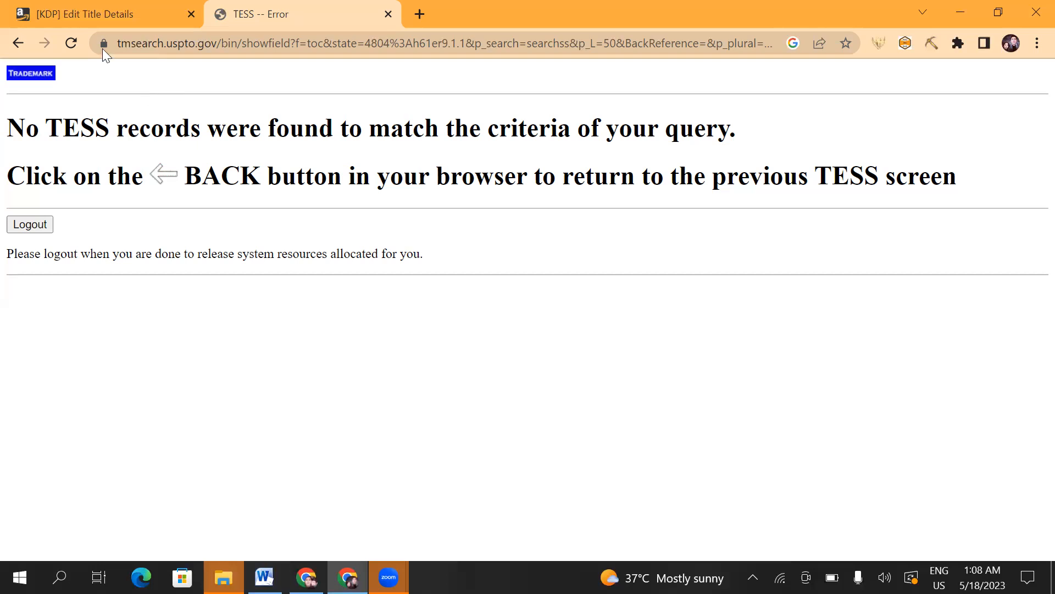
mouse_move(106, 6)
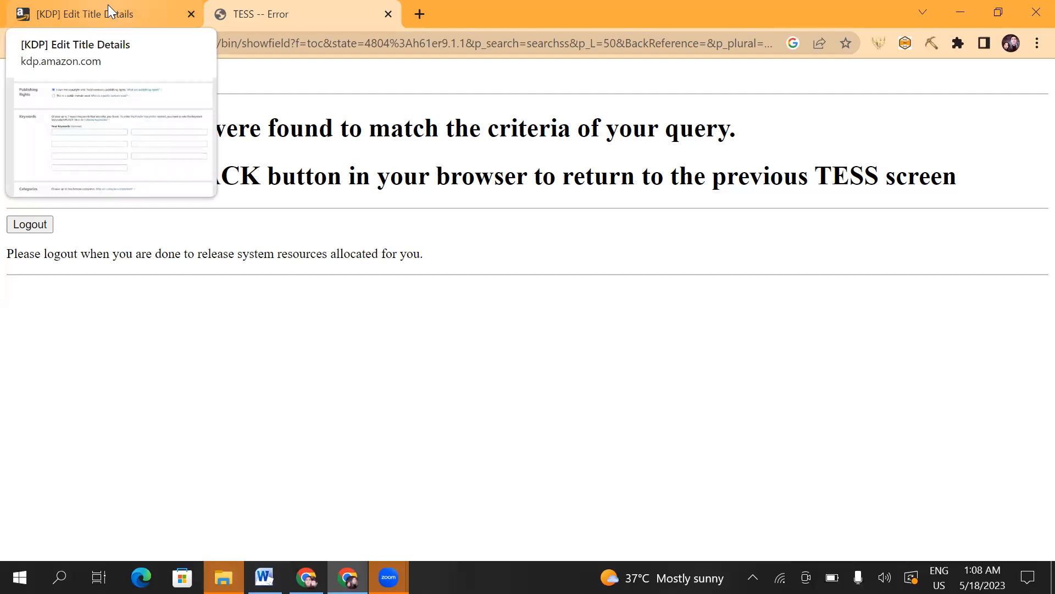
Return to the KDP title details and paste "Lion Coloring Book For Kids Age 4-8" into the first keyword field.
left_click(108, 10)
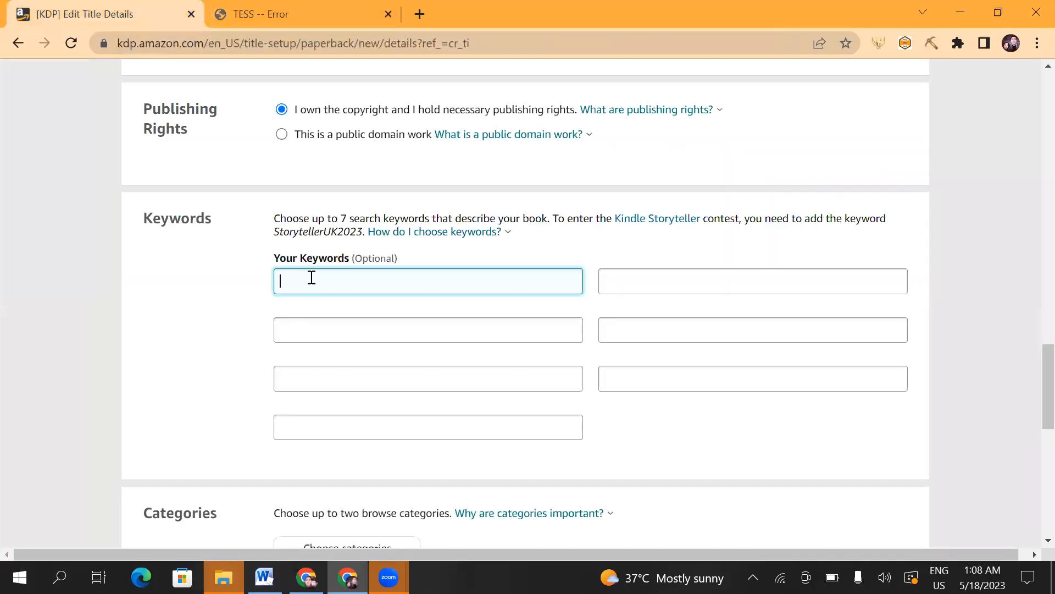
right_click(311, 278)
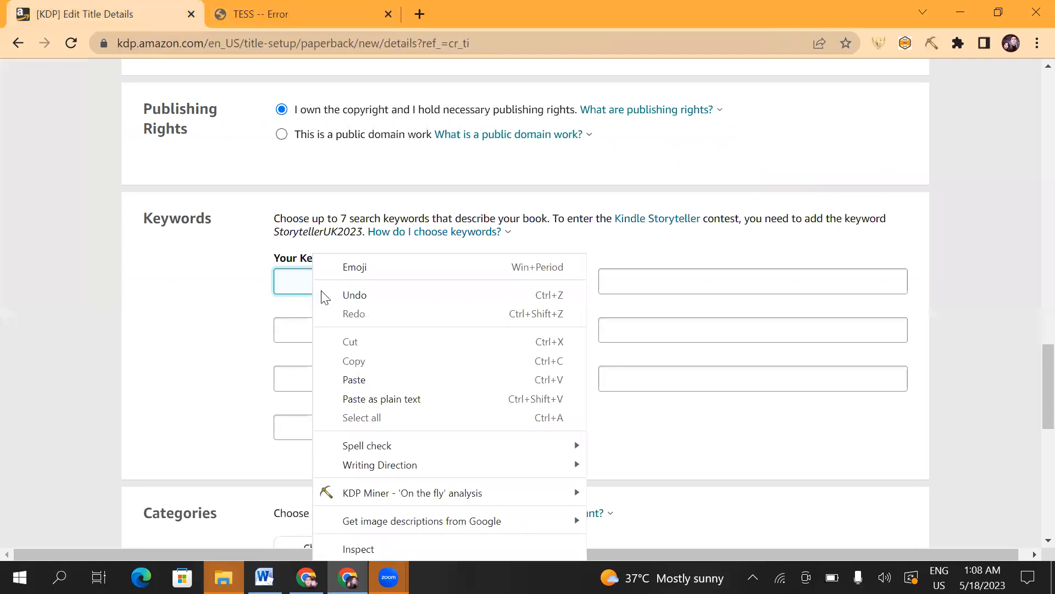
left_click(358, 380)
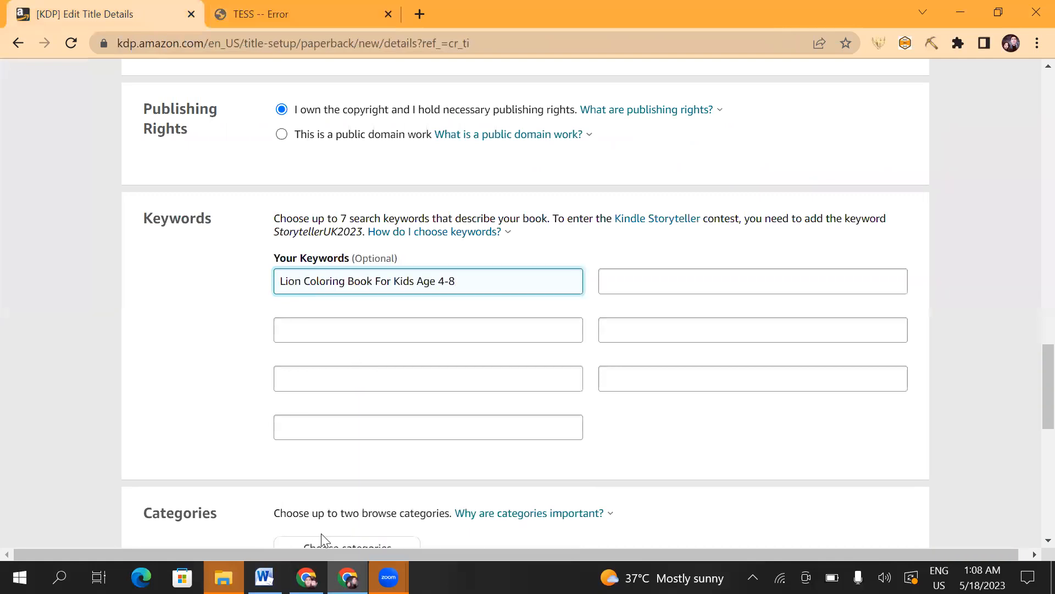
Copy "Lion Mondale Coloring Book" from the Word document and paste it into the second keyword field in Chrome.
left_click(264, 577)
left_click_drag(454, 383, 342, 387)
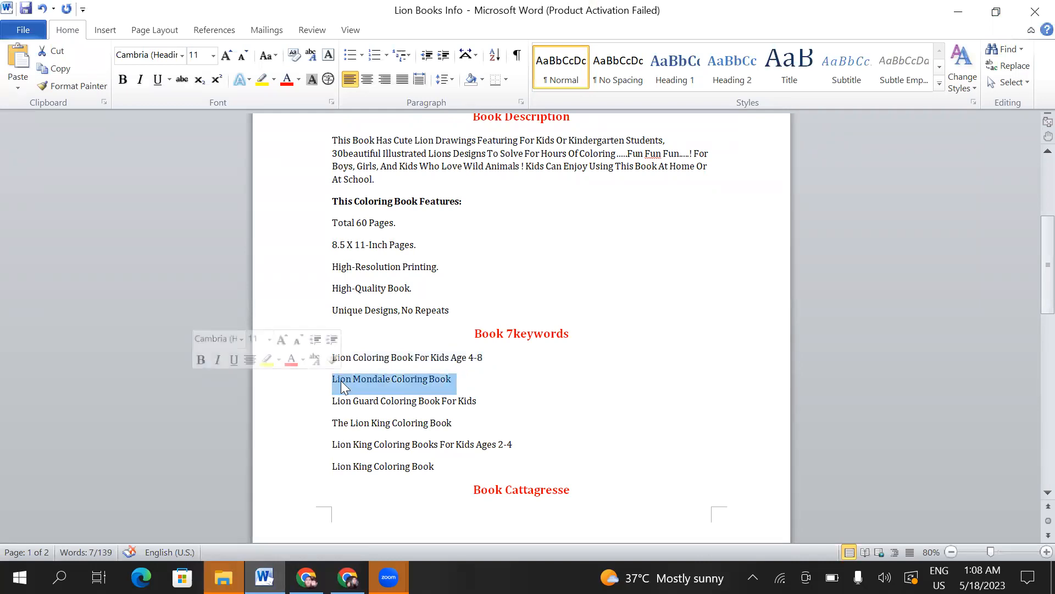
right_click(342, 386)
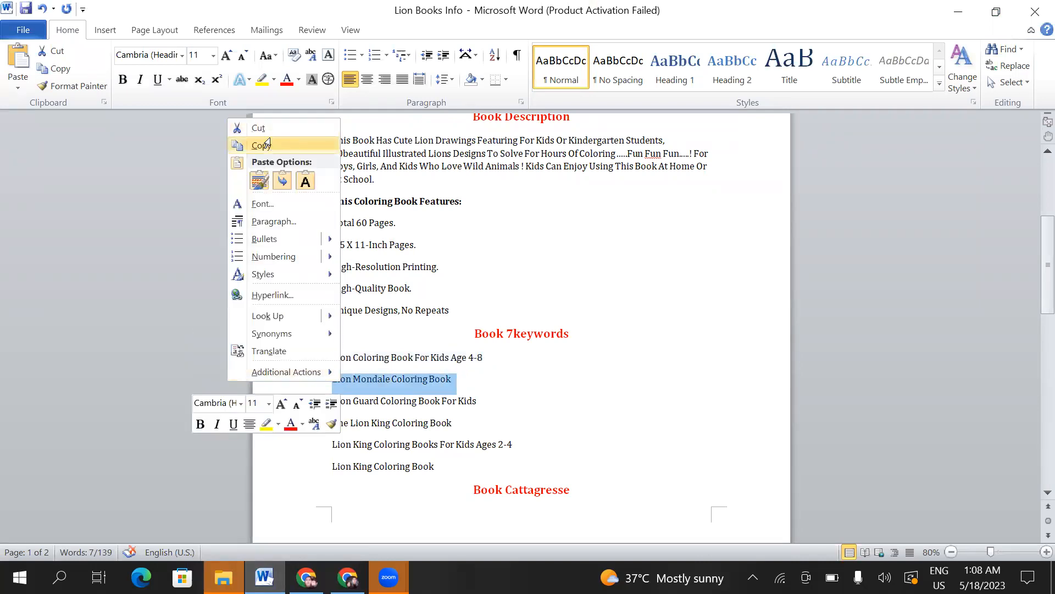
left_click(261, 145)
left_click(347, 578)
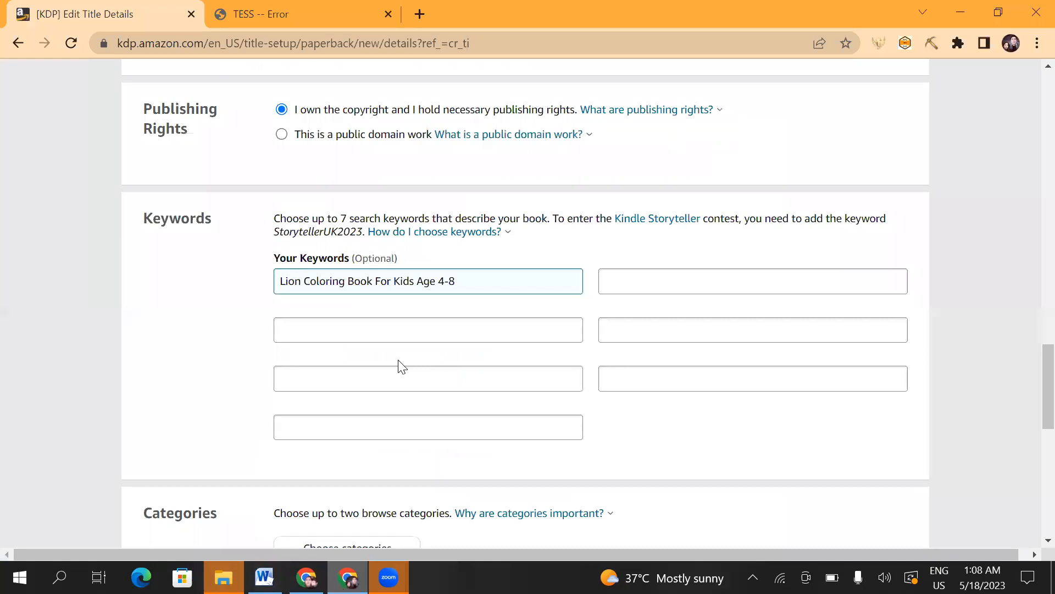
right_click(632, 287)
left_click(679, 380)
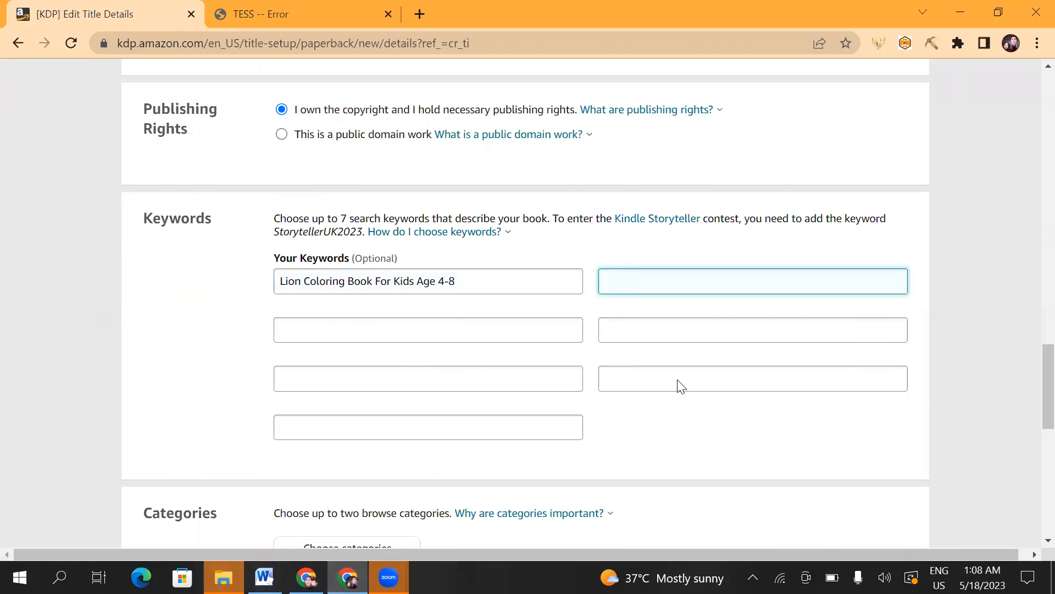
Copy "Lion Guard Coloring Book For Kids" from the Word document and paste it into the third keyword field in Chrome.
left_click(355, 327)
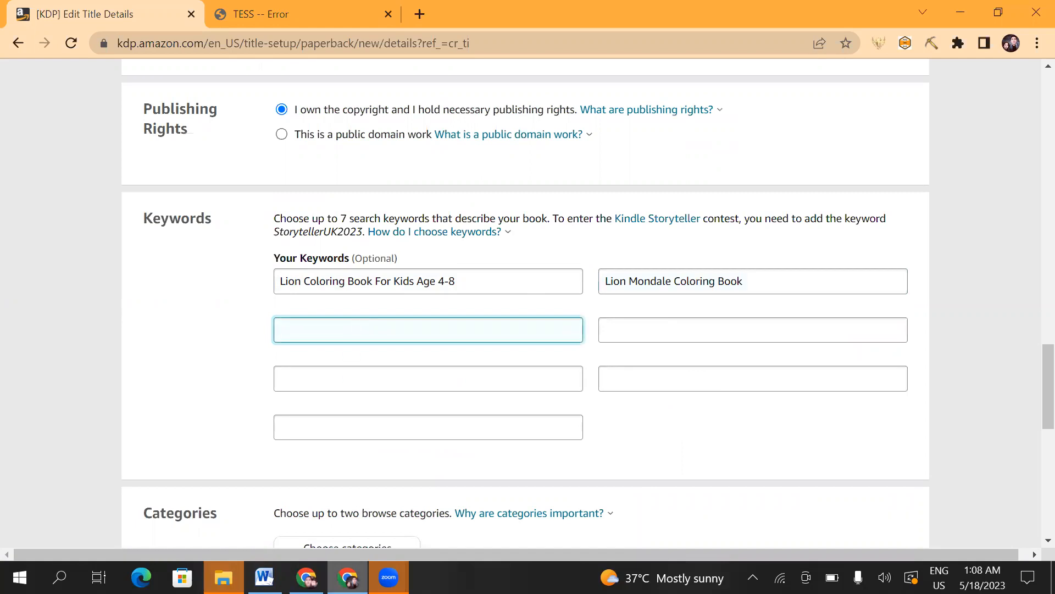
key("alt+Tab")
left_click_drag(328, 405, 476, 411)
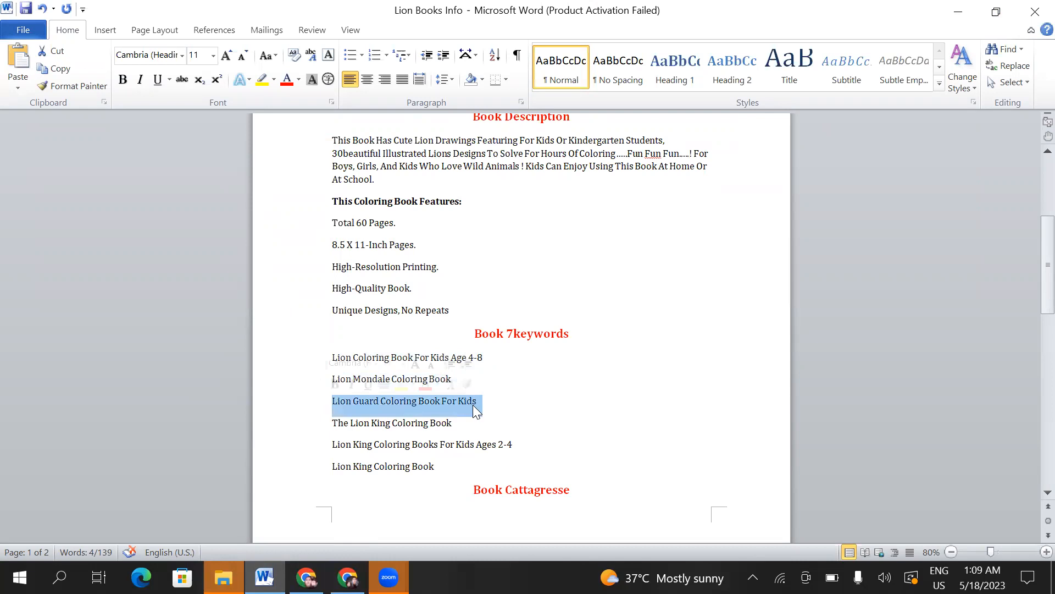
right_click(474, 406)
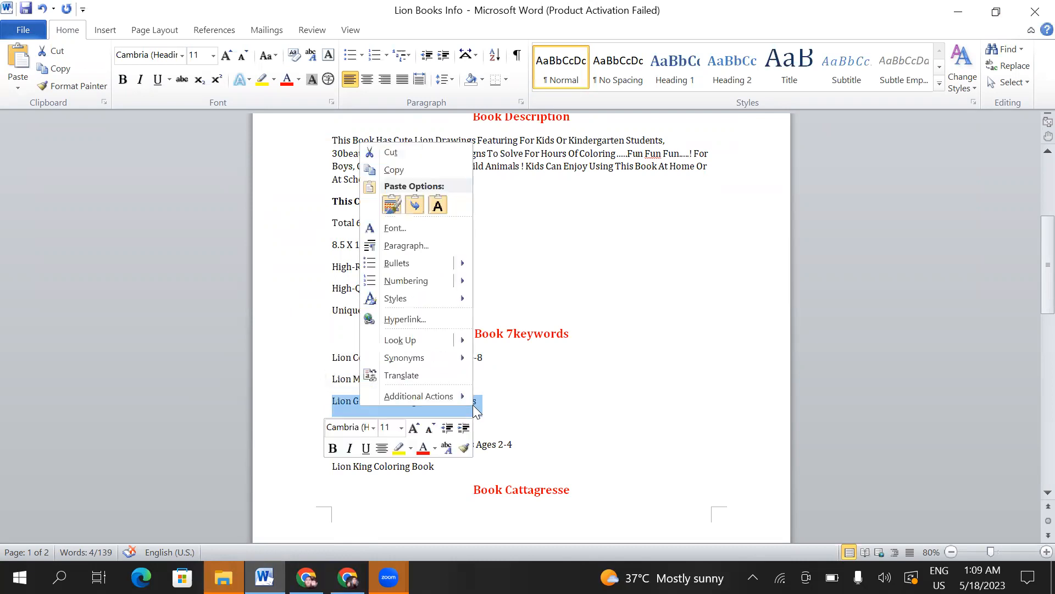
left_click(410, 169)
key("alt+Tab")
left_click(338, 327)
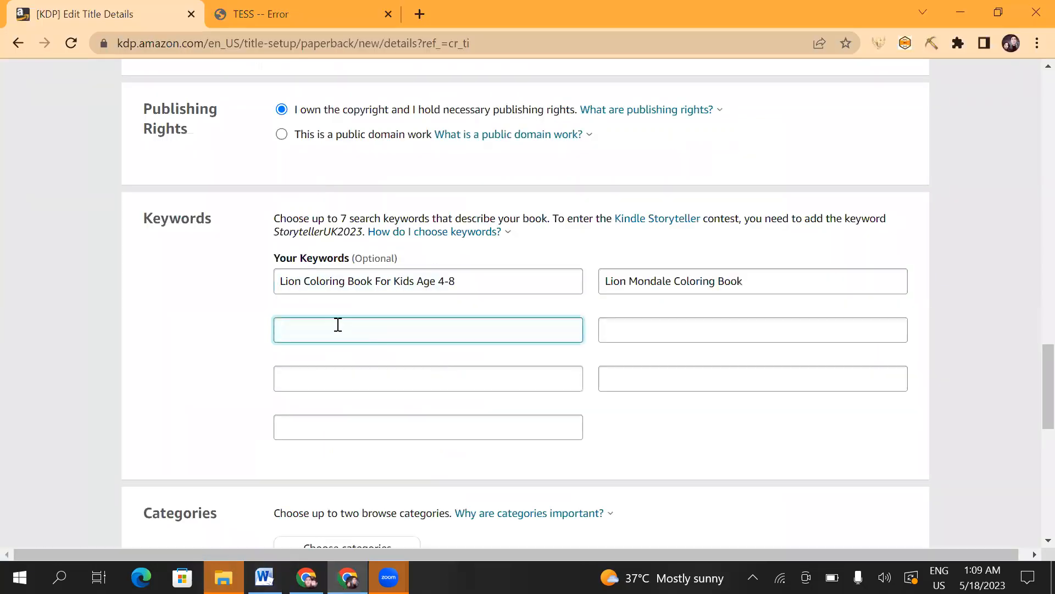
right_click(338, 325)
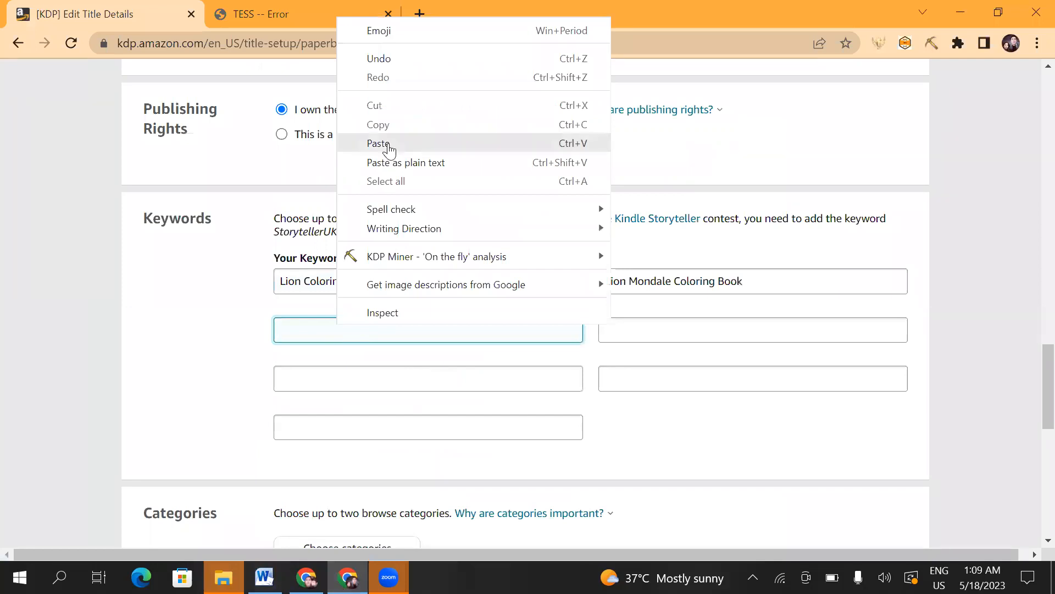
left_click(379, 144)
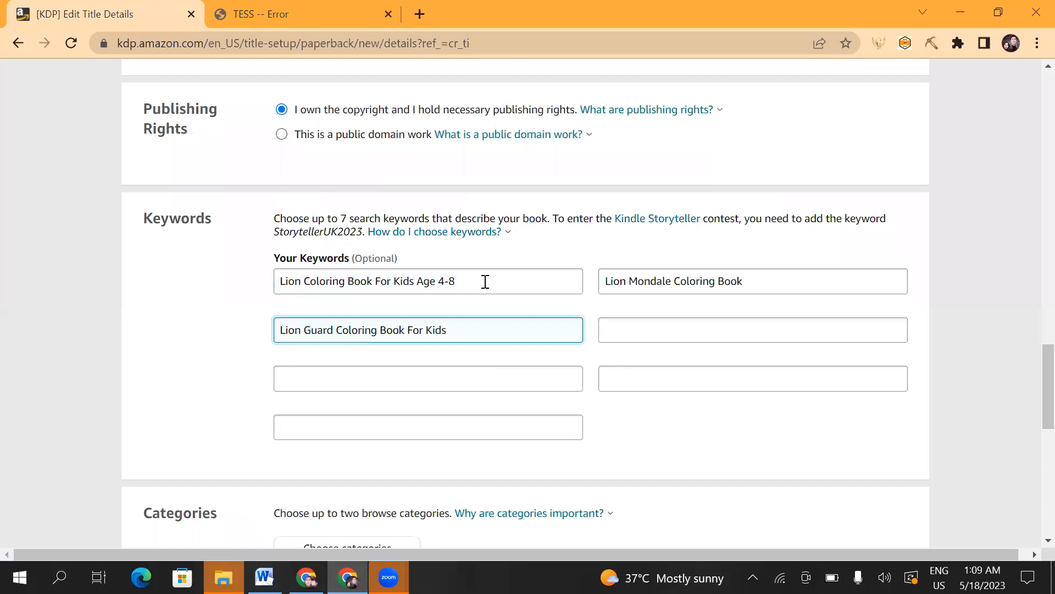
left_click(356, 384)
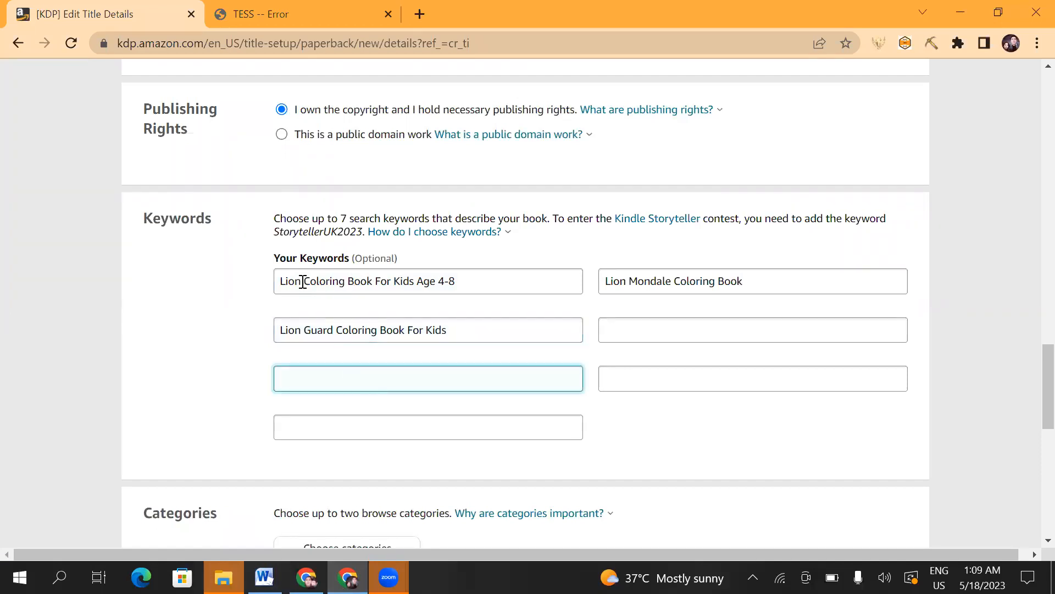
left_click_drag(304, 281, 366, 281)
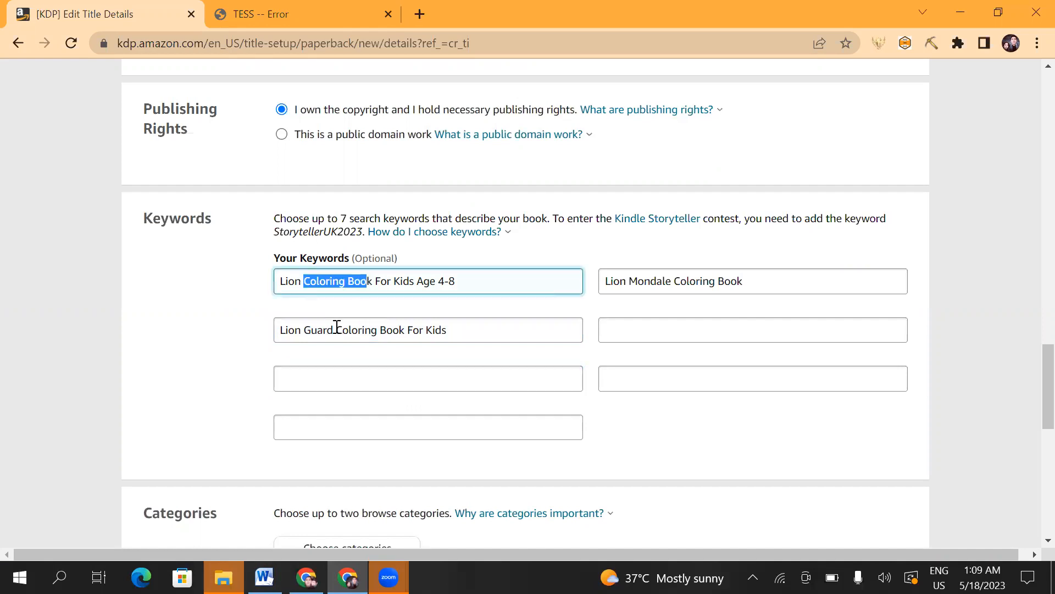
left_click_drag(336, 330, 405, 328)
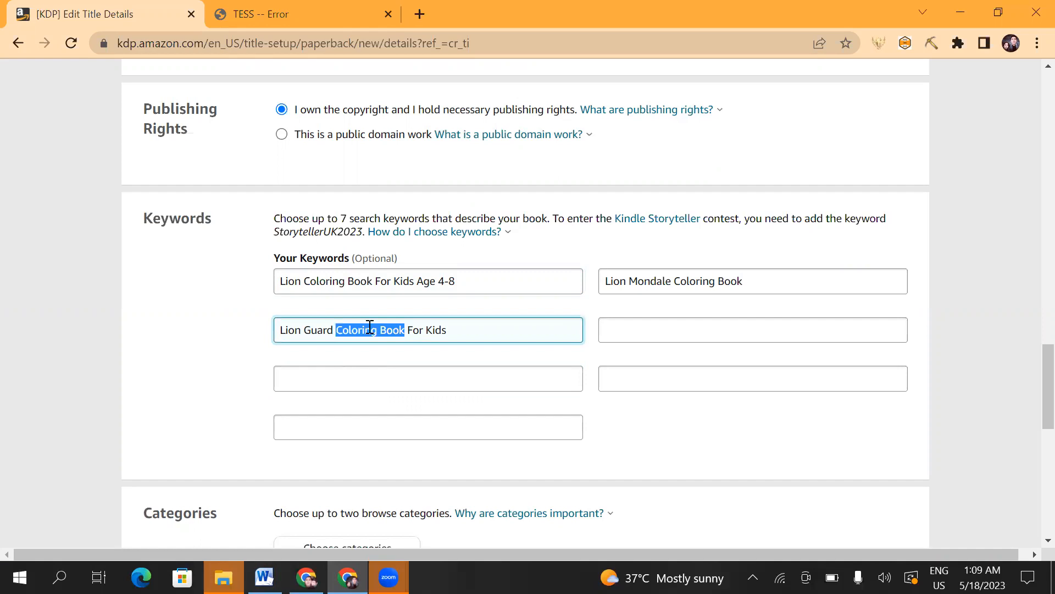
left_click(351, 380)
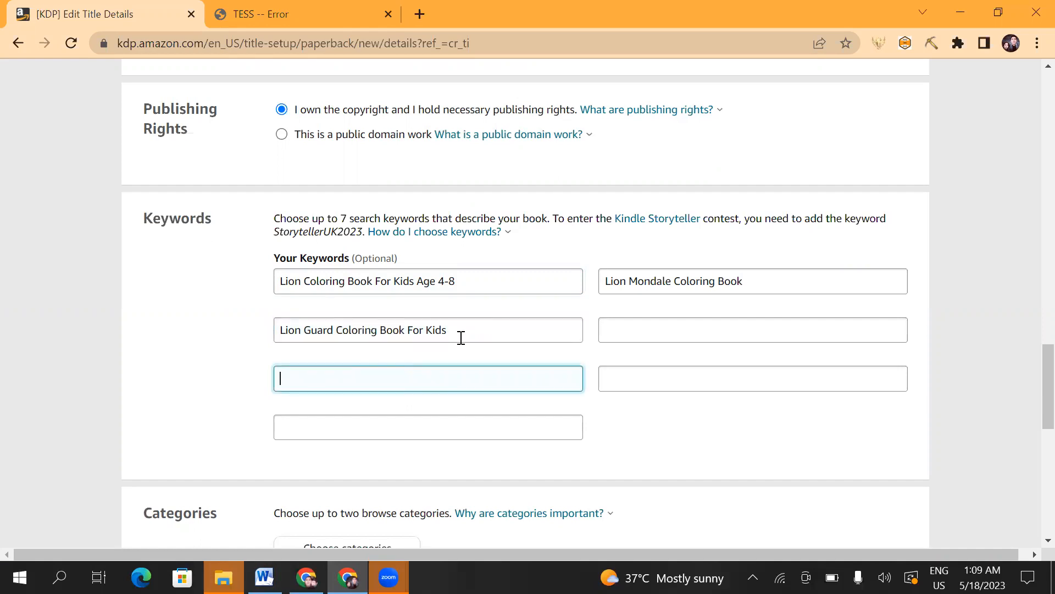
Open the category chooser in the Categories section and expand the Nonfiction group.
scroll(459, 341, "down", 3)
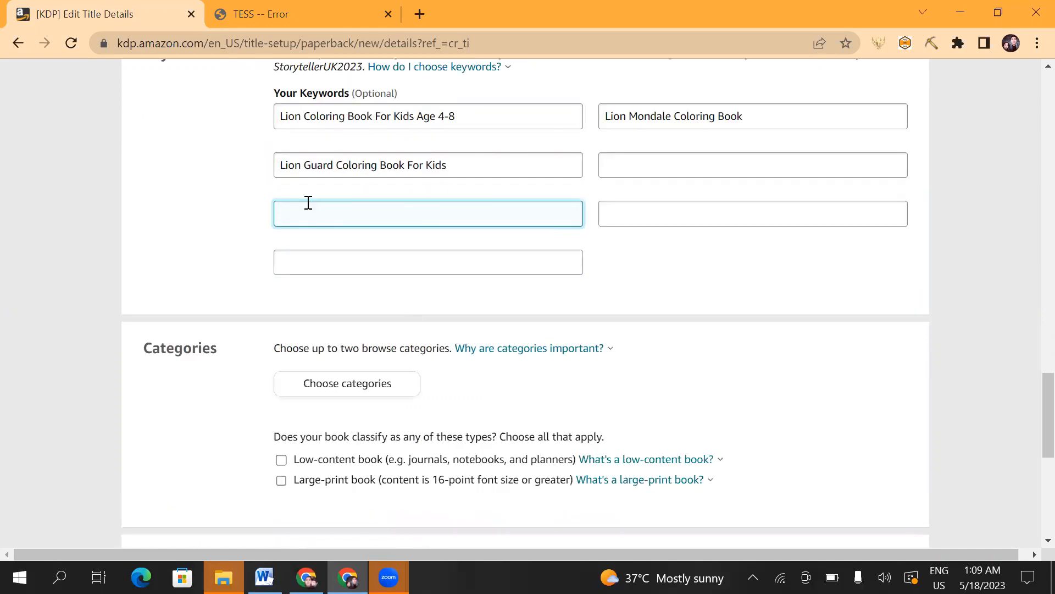
left_click(148, 348)
double_click(219, 351)
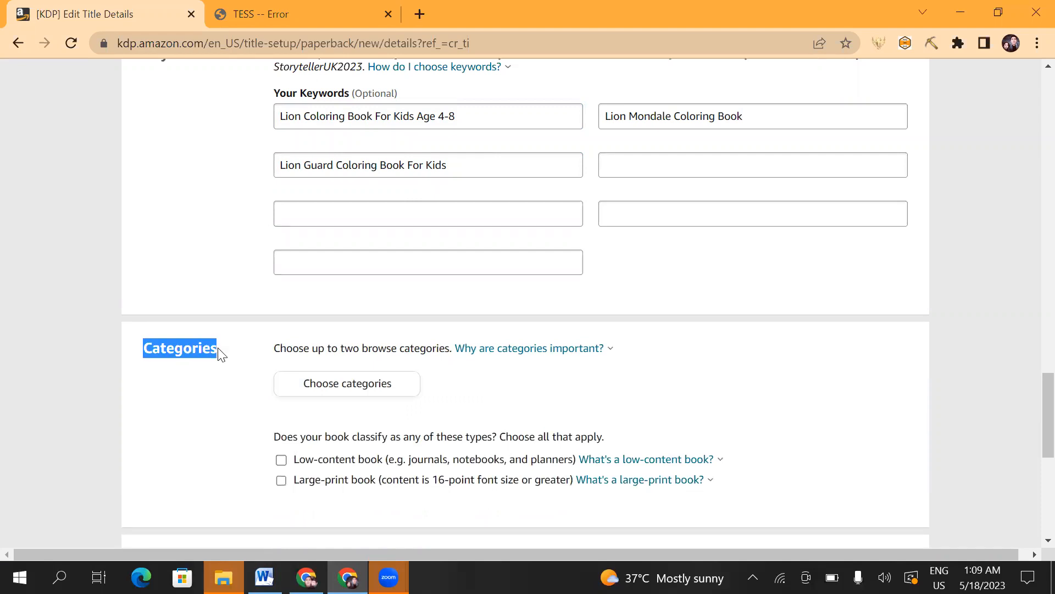
scroll(432, 407, "down", 3)
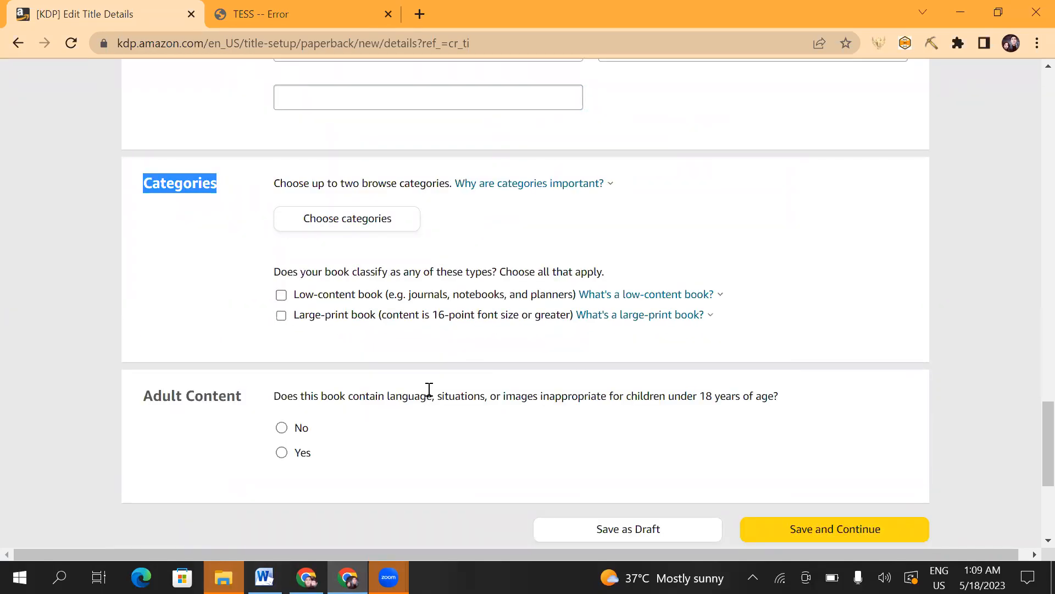
left_click(307, 224)
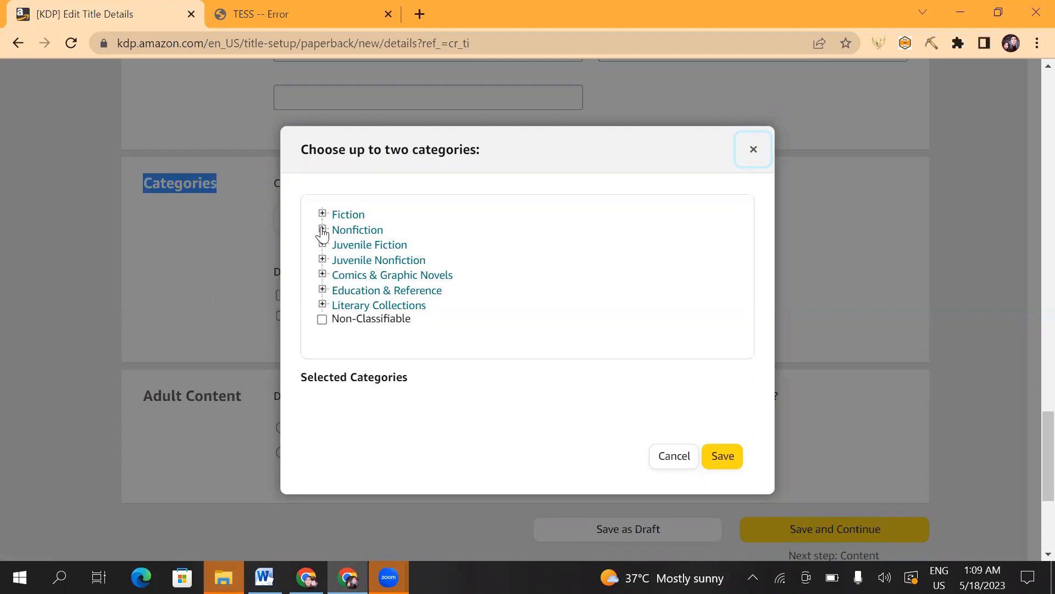
left_click(323, 230)
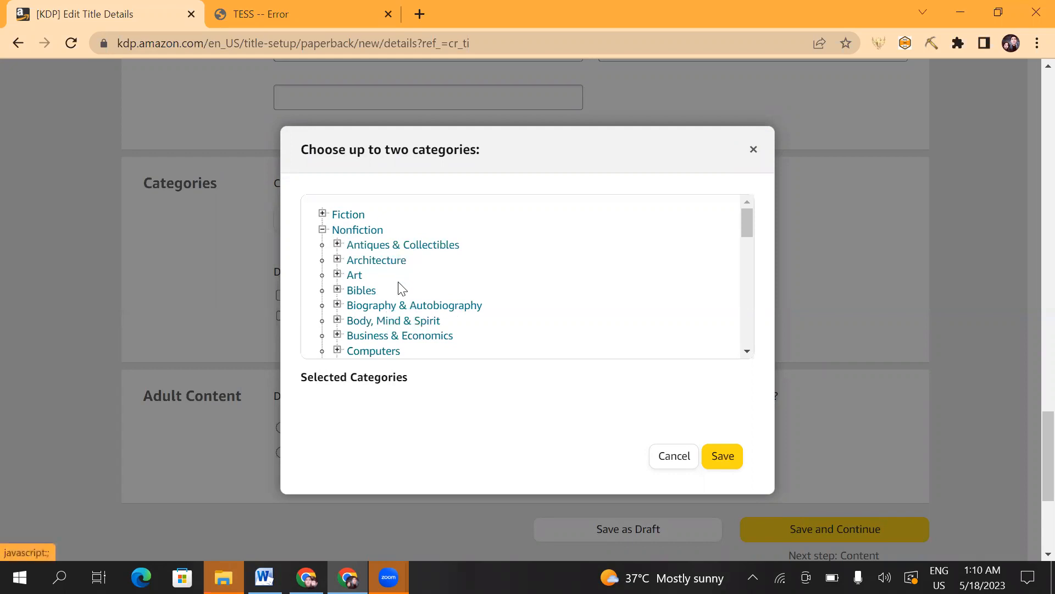
Expand Design within Nonfiction and select Book as the first browse category.
scroll(402, 288, "down", 3)
scroll(411, 307, "up", 1)
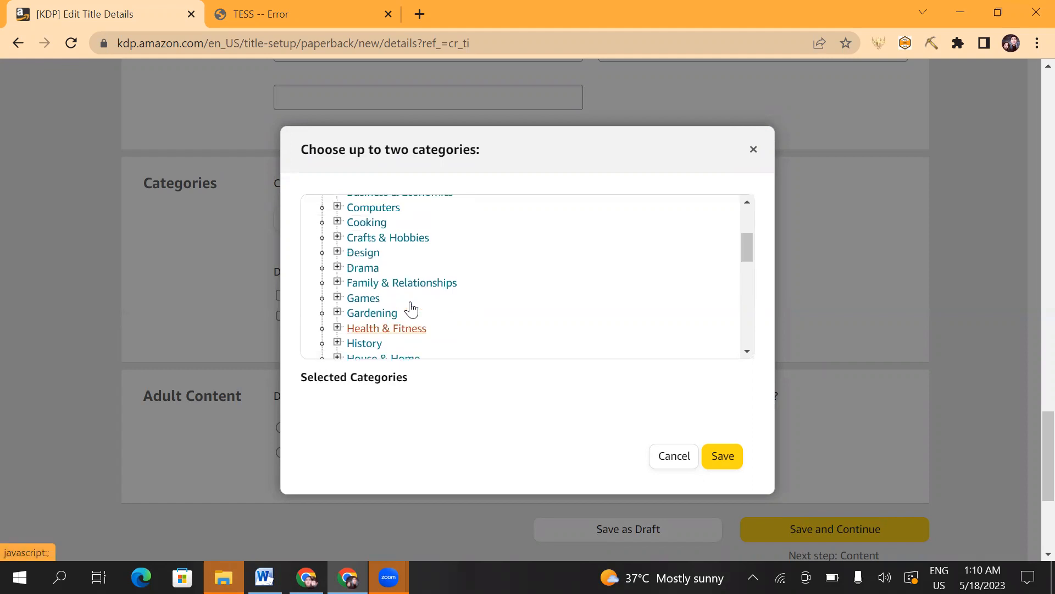
scroll(411, 309, "up", 3)
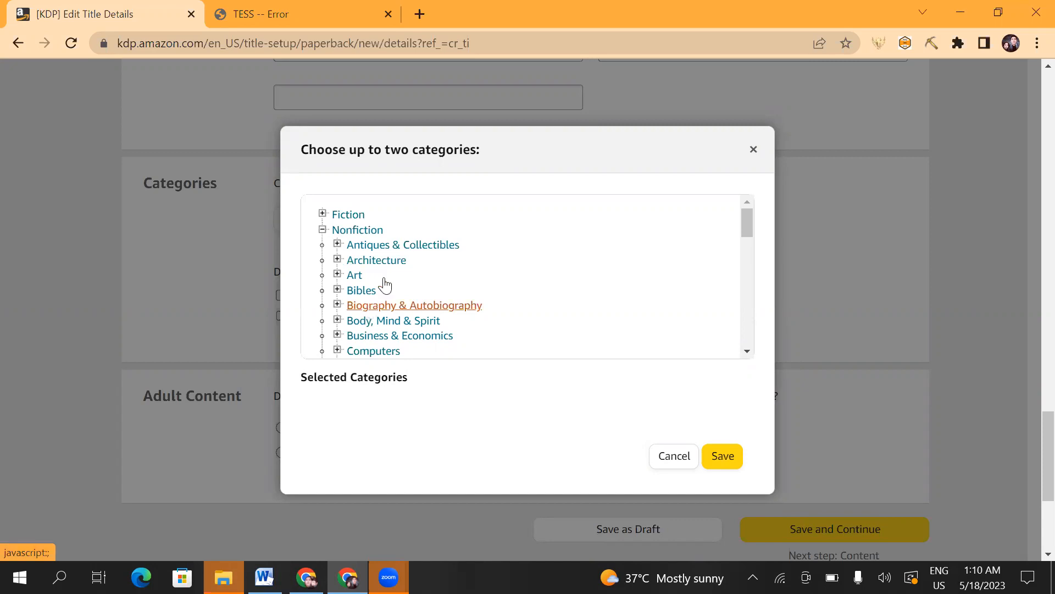
scroll(391, 278, "down", 1)
scroll(391, 285, "down", 1)
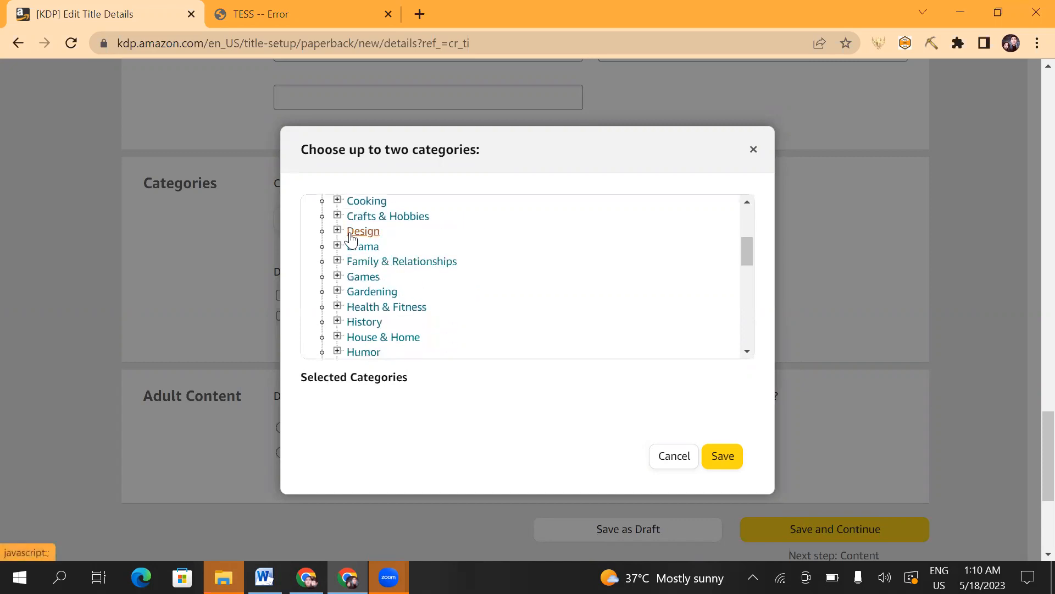
left_click(338, 232)
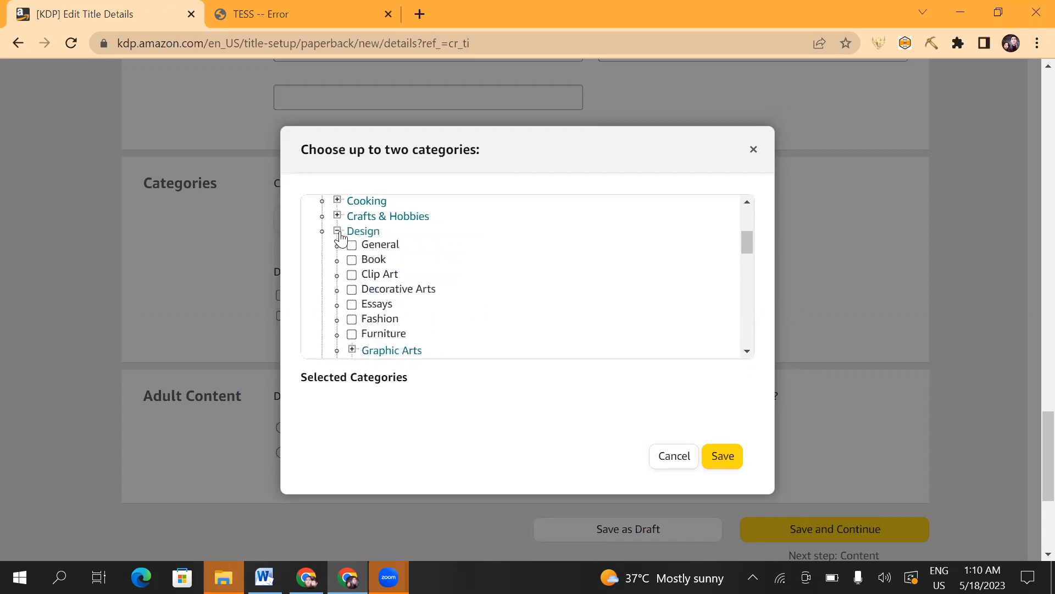
left_click(357, 263)
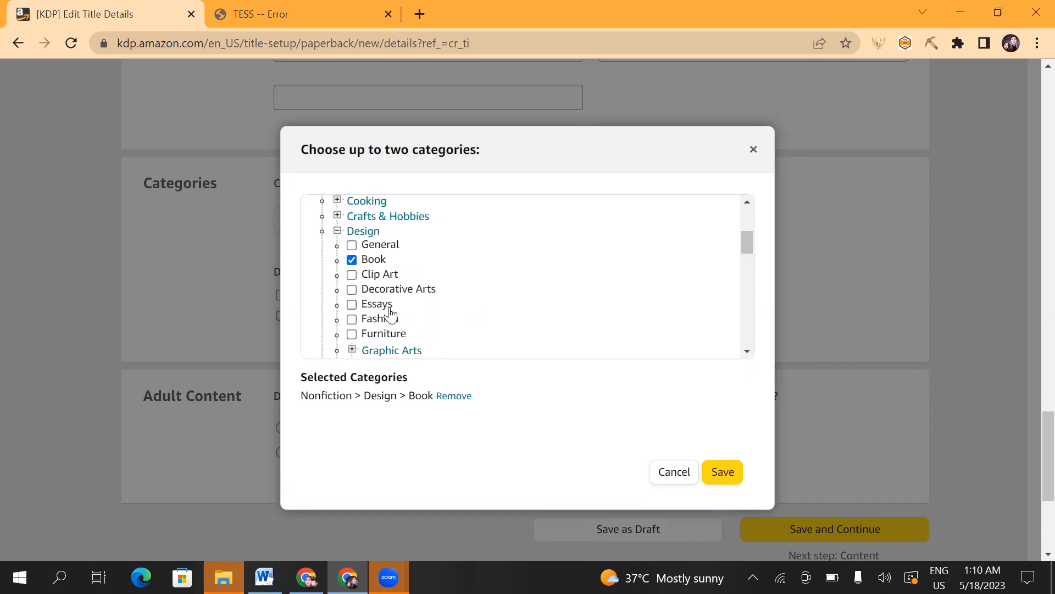
Select Clip Art under Nonfiction > Design as the second category and save the category selection.
scroll(388, 313, "down", 1)
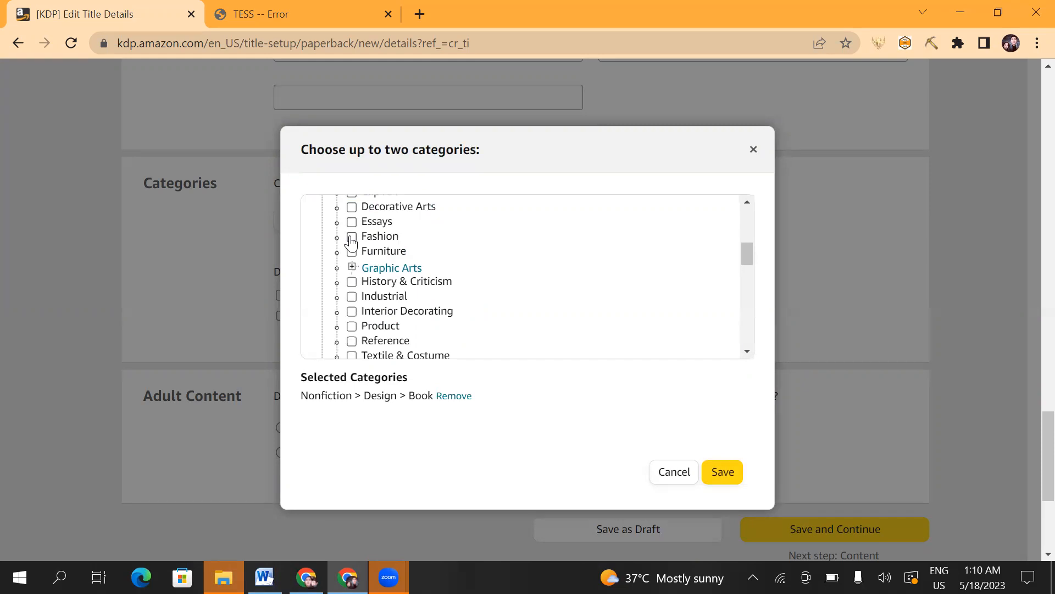
scroll(415, 324, "down", 1)
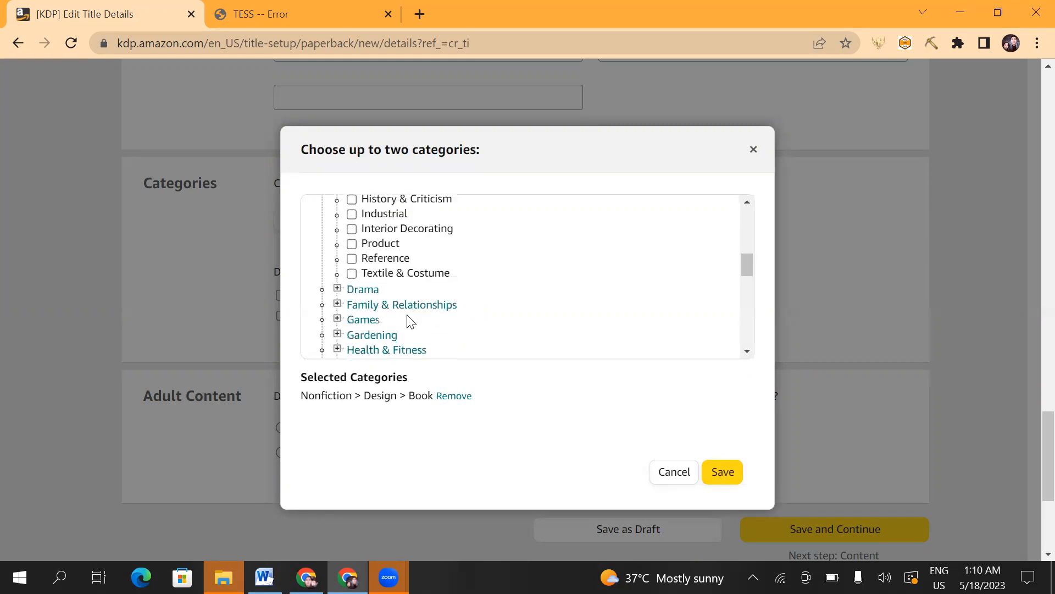
scroll(385, 278, "up", 2)
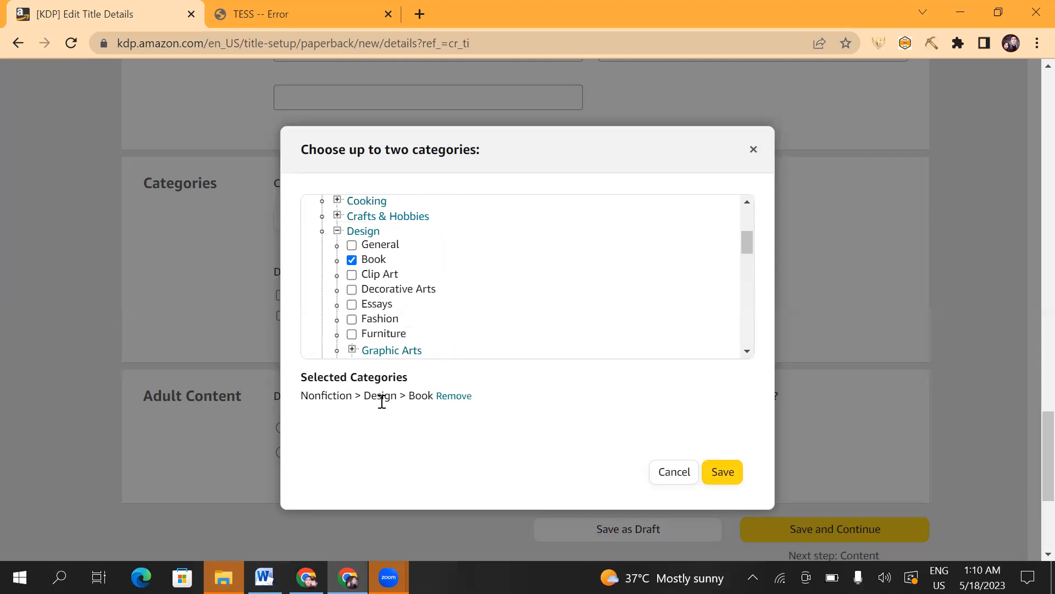
left_click(352, 275)
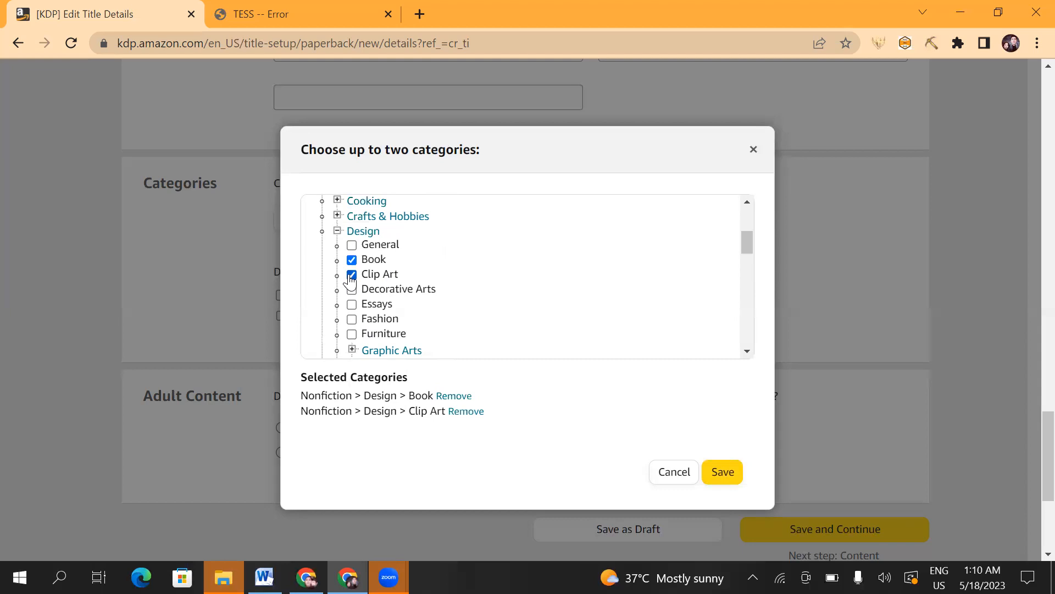
left_click(720, 476)
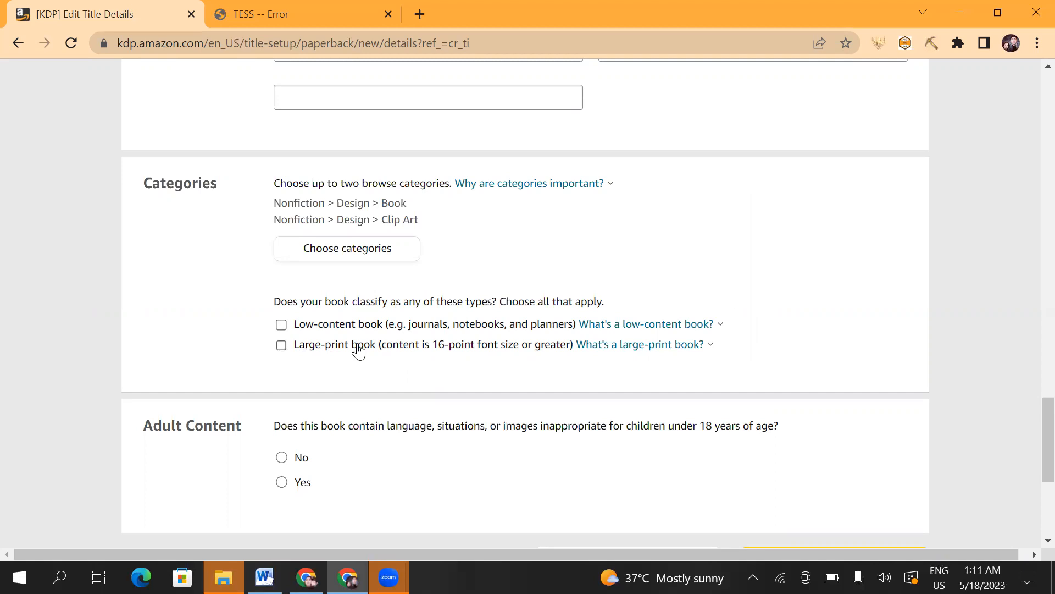
left_click(281, 345)
left_click(280, 326)
left_click(282, 328)
left_click(281, 346)
In the Adult Content section, answer No to the question about content inappropriate for children under 18.
left_click_drag(164, 432, 258, 436)
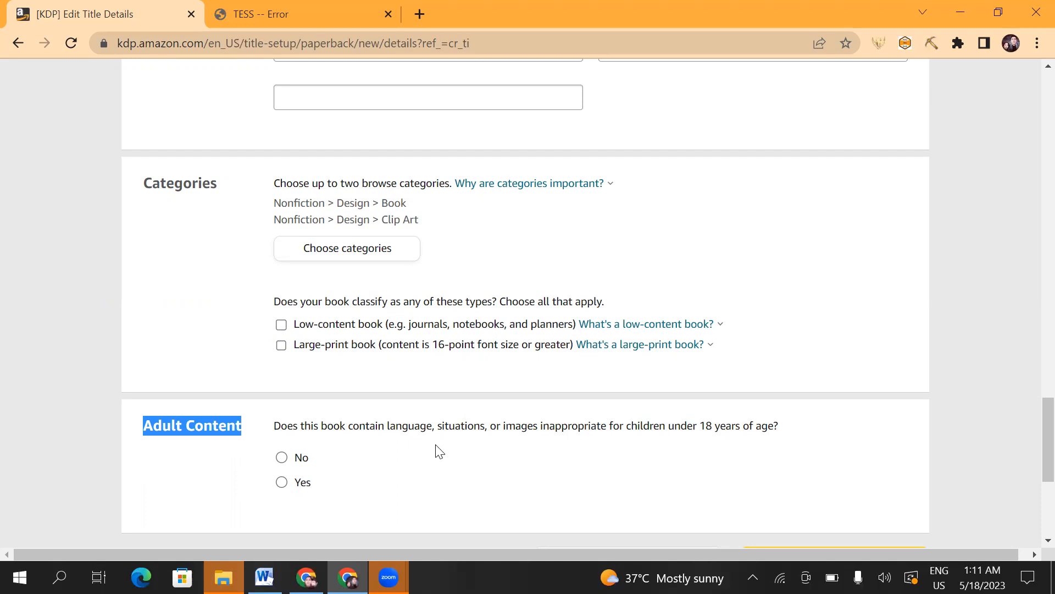
left_click(282, 458)
right_click(282, 463)
left_click(250, 464)
left_click_drag(698, 425, 744, 420)
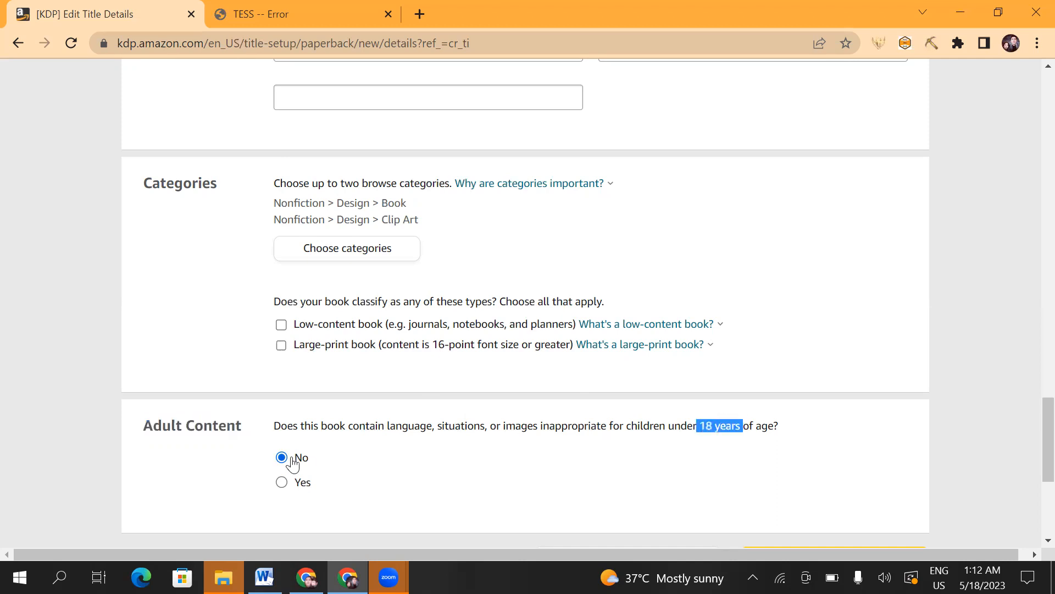
left_click(501, 485)
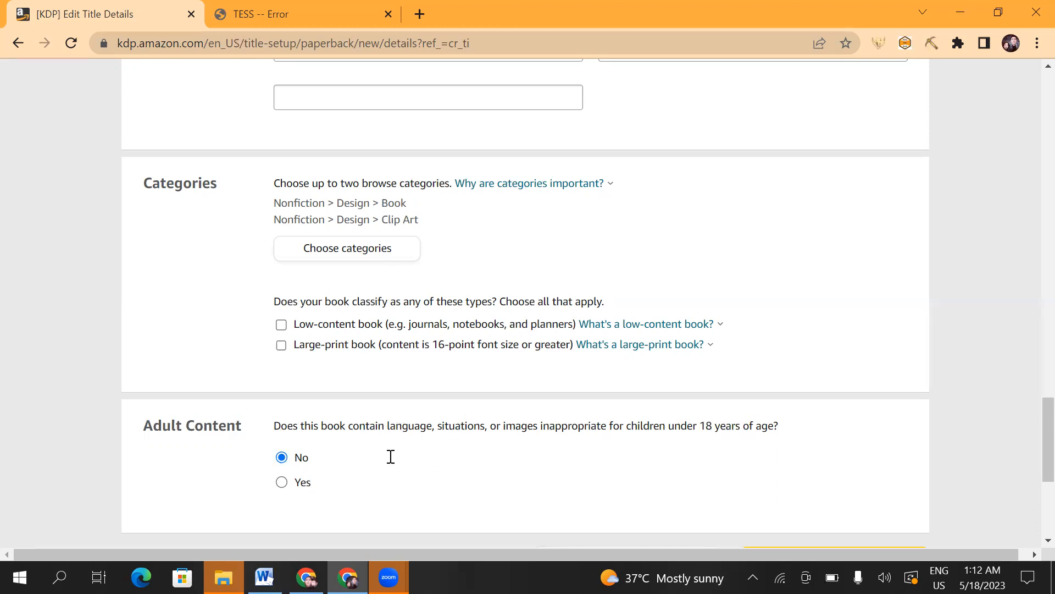
Save the completed paperback details and continue to the Paperback Content page.
scroll(391, 456, "down", 3)
left_click(794, 395)
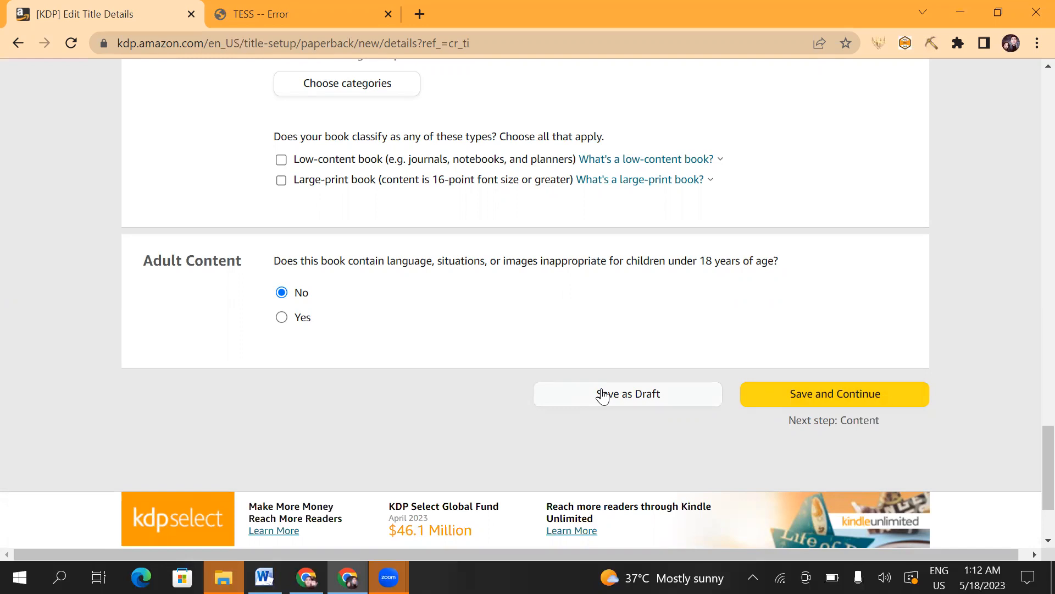
left_click(797, 400)
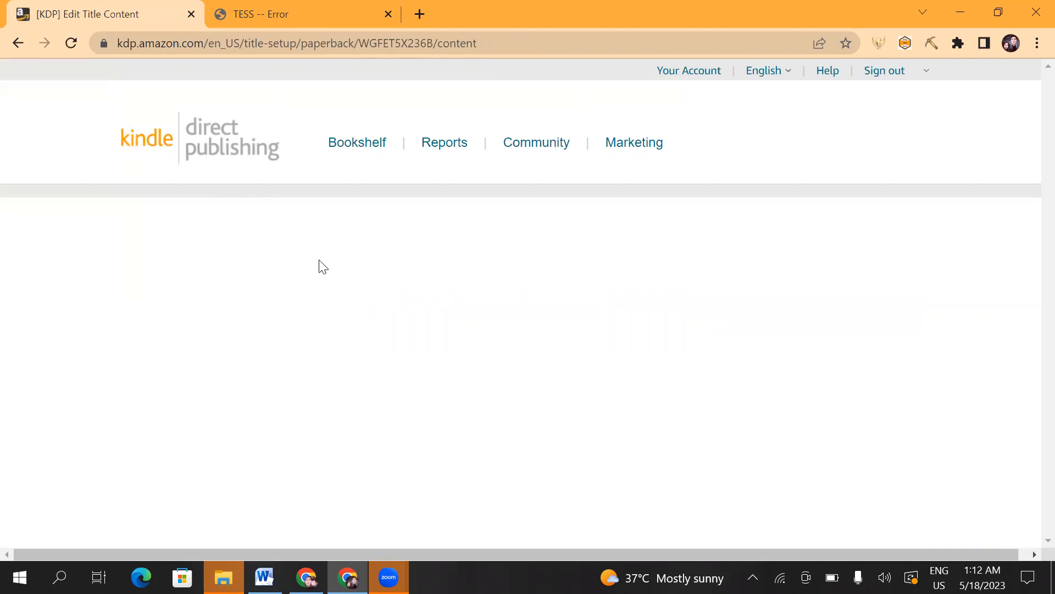
Assign a free KDP ISBN to the book in the Print ISBN section.
scroll(364, 287, "down", 3)
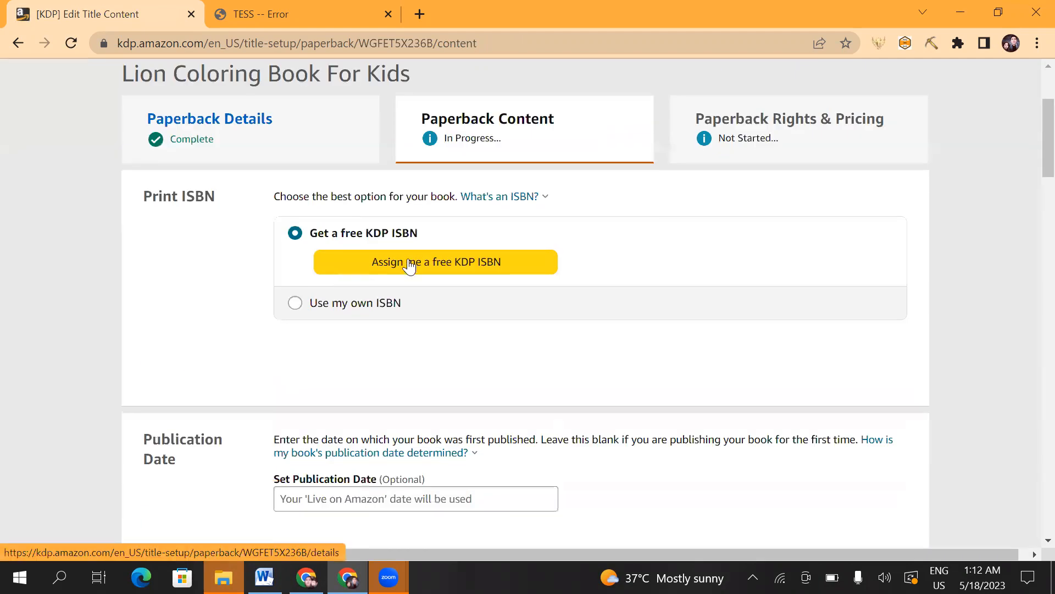
scroll(461, 230, "up", 1)
scroll(462, 230, "up", 1)
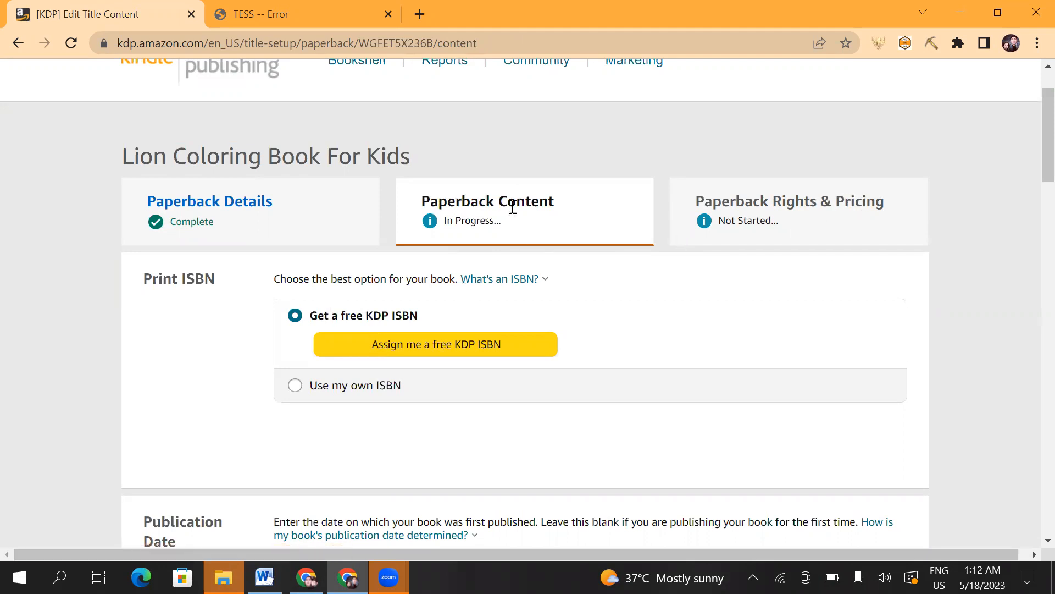
scroll(452, 251, "down", 1)
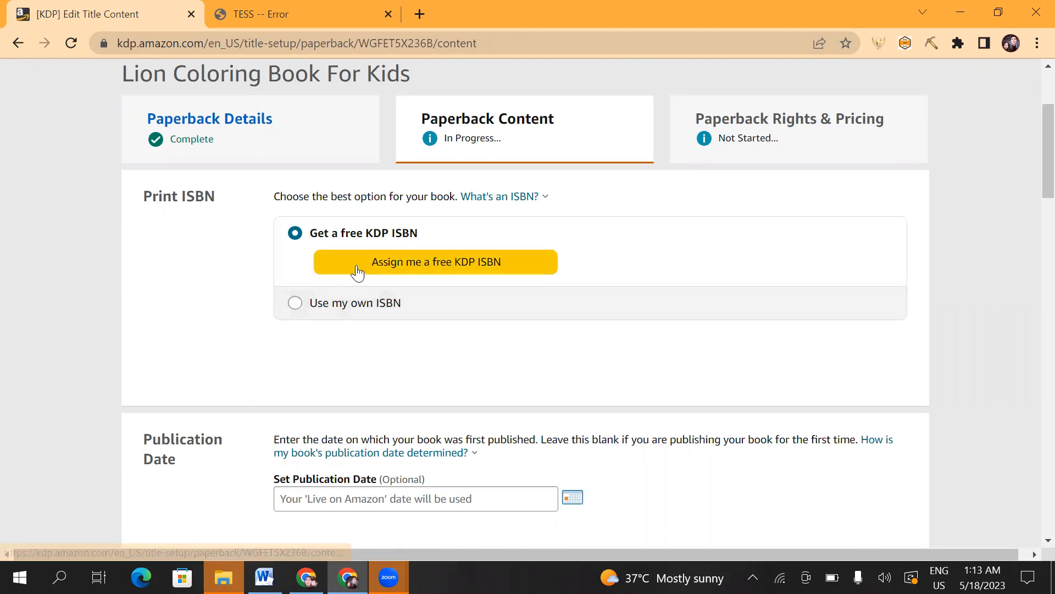
left_click(454, 264)
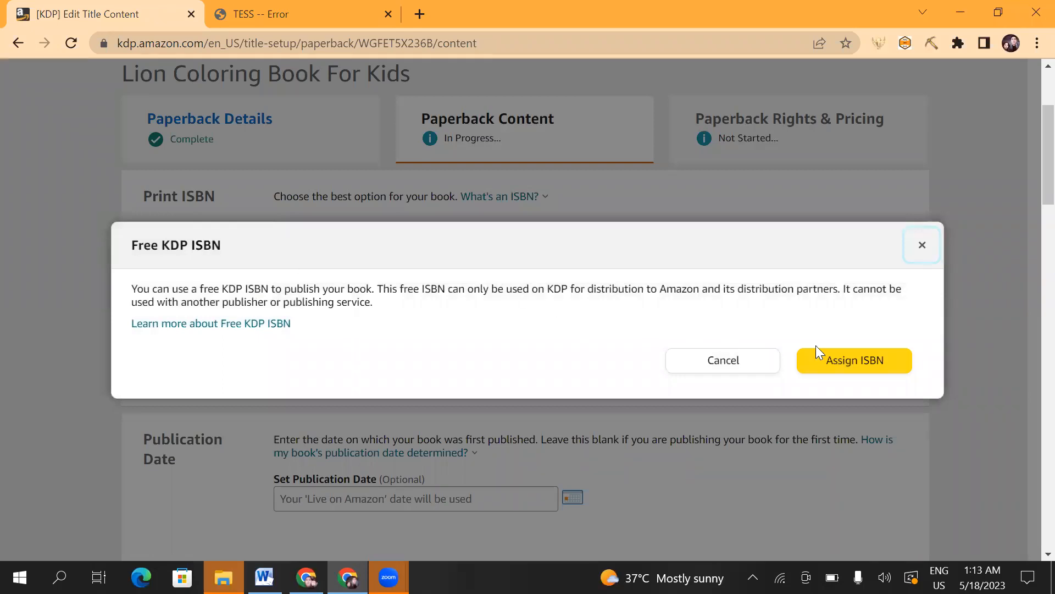
left_click(847, 361)
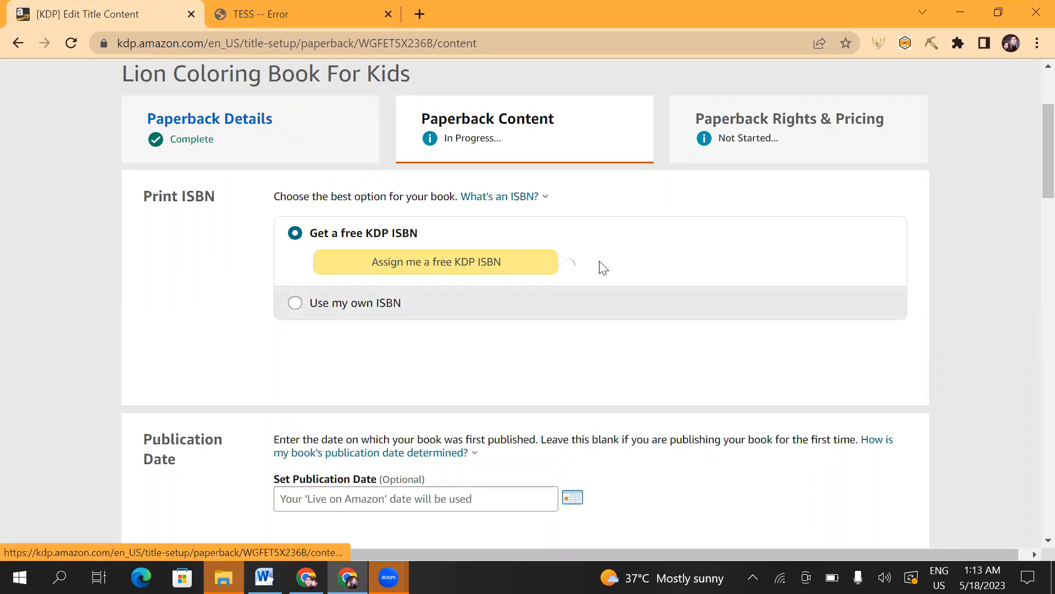
left_click_drag(727, 282, 616, 284)
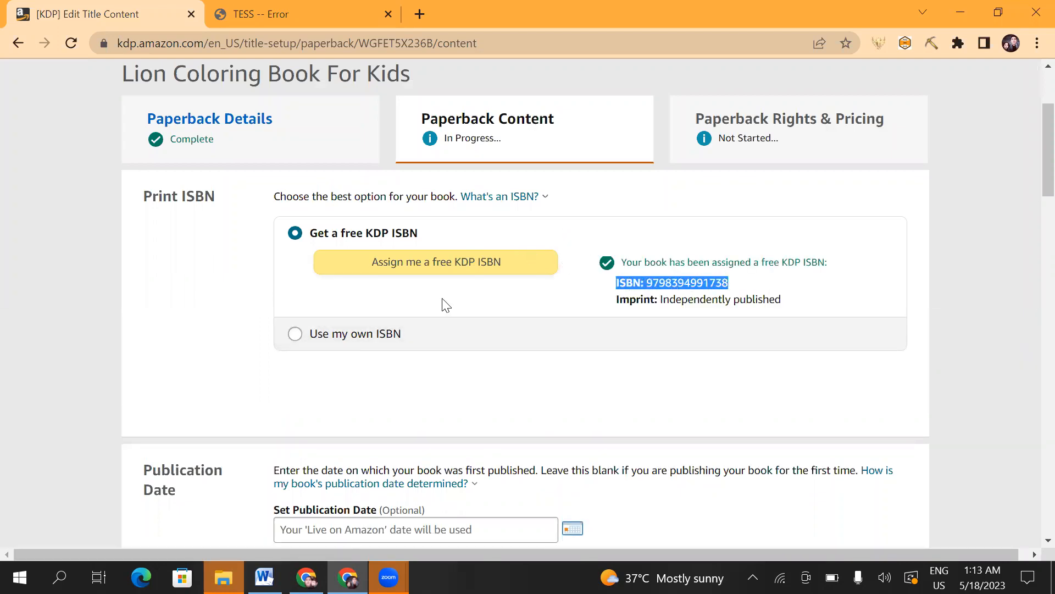
Set the optional publication date to 05/17/2023.
scroll(441, 303, "down", 5)
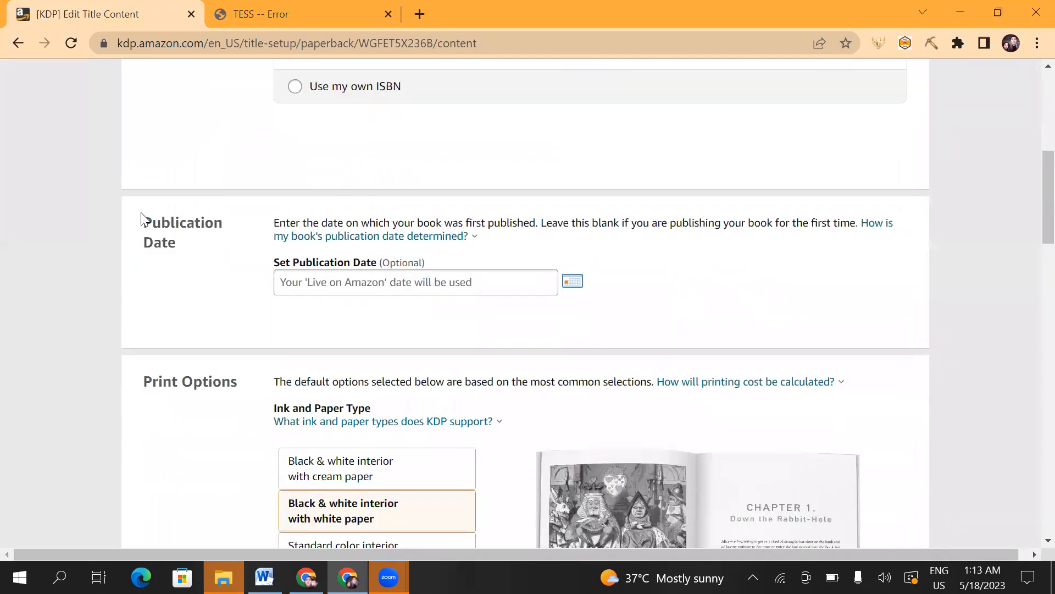
left_click_drag(139, 221, 173, 245)
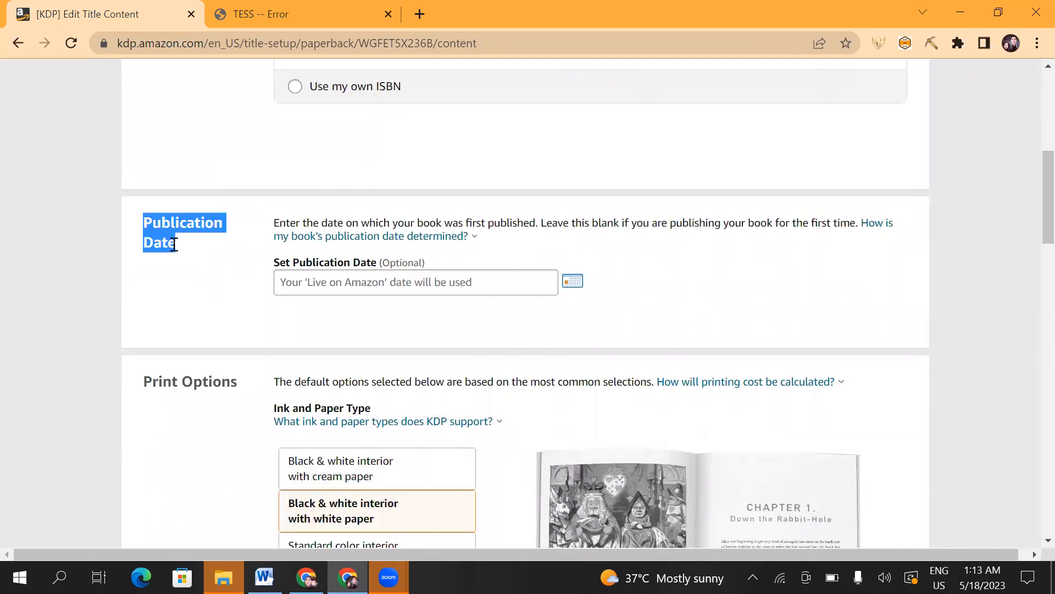
left_click(335, 282)
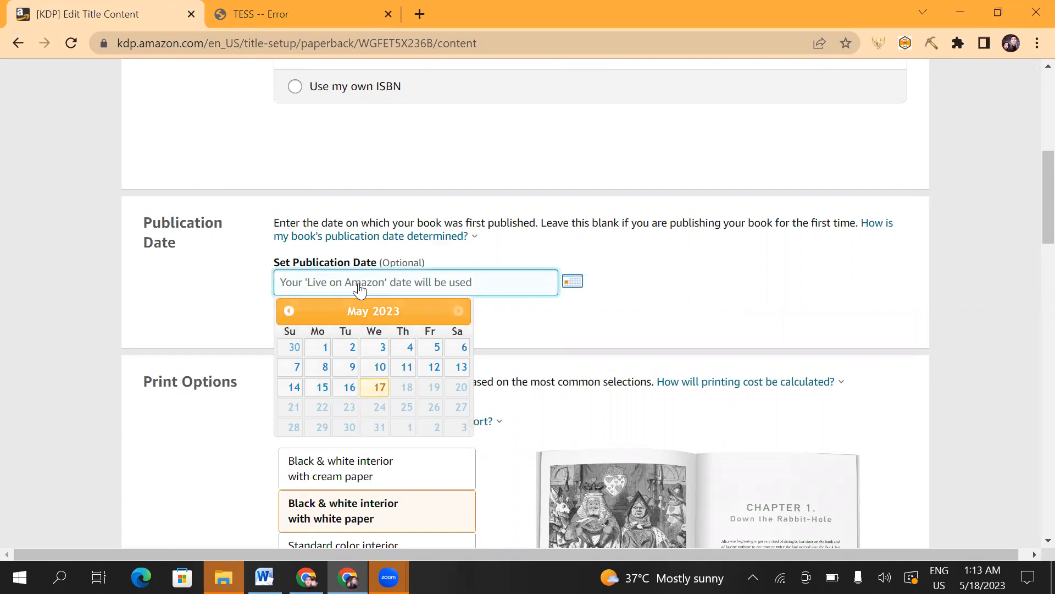
left_click(377, 390)
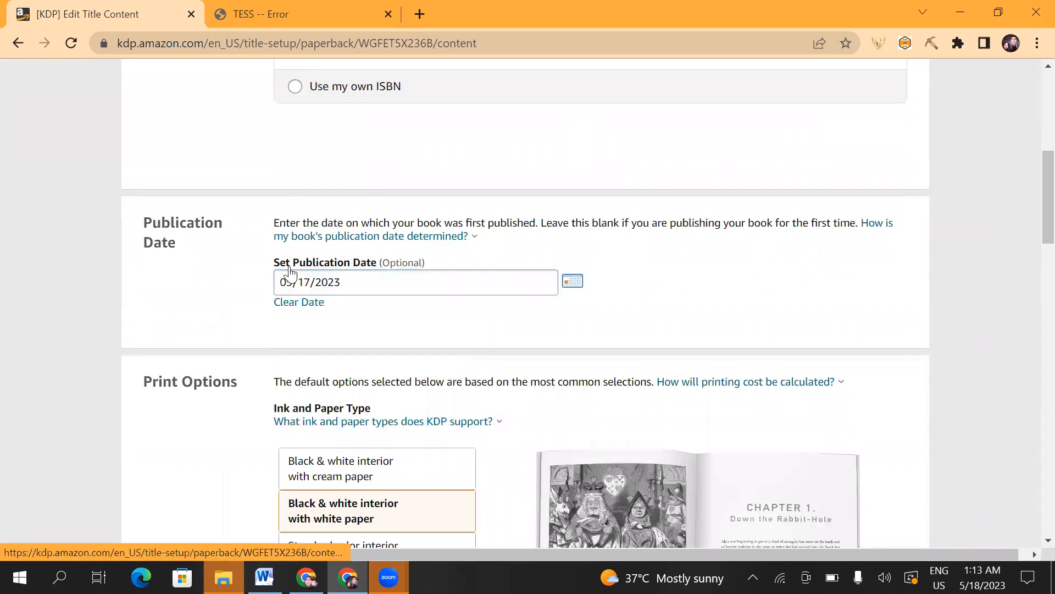
In Print Options, choose black & white interior with white paper and set the trim size to 8.5 x 11 in.
scroll(165, 137, "down", 5)
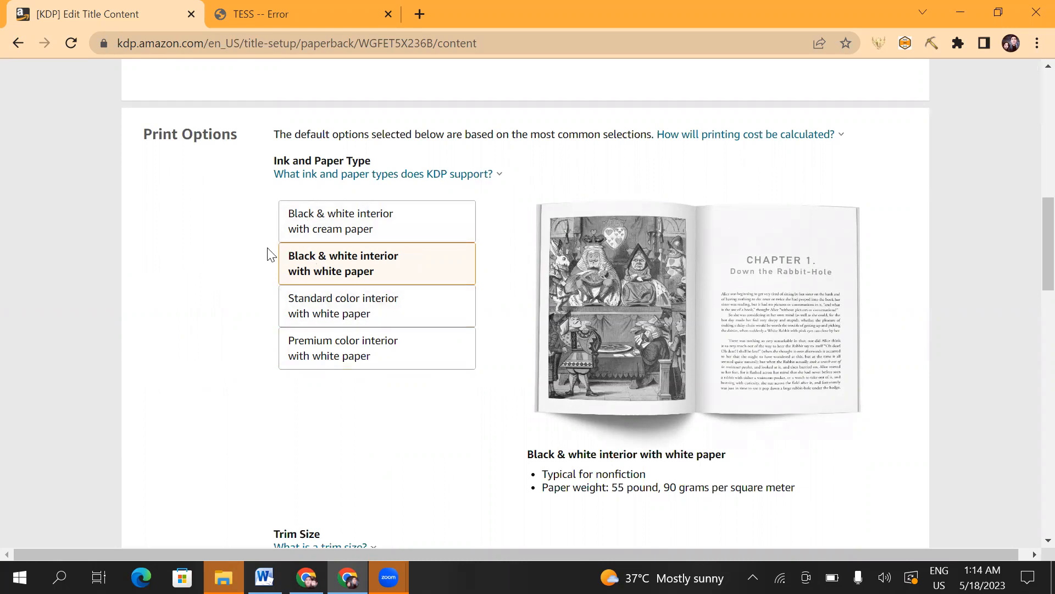
left_click(340, 269)
scroll(473, 217, "down", 4)
scroll(308, 228, "down", 2)
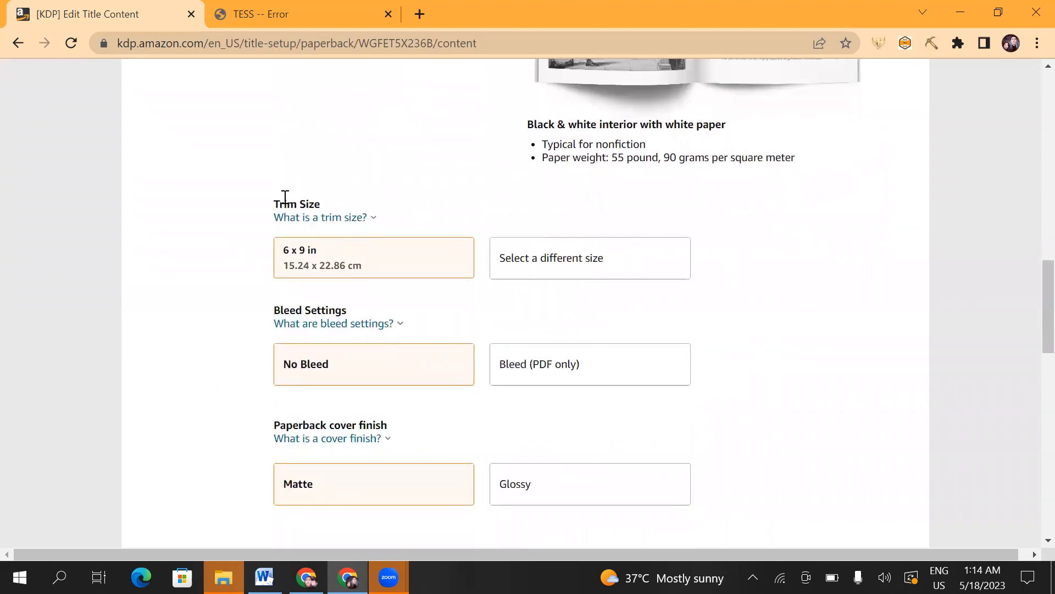
left_click_drag(322, 205, 266, 204)
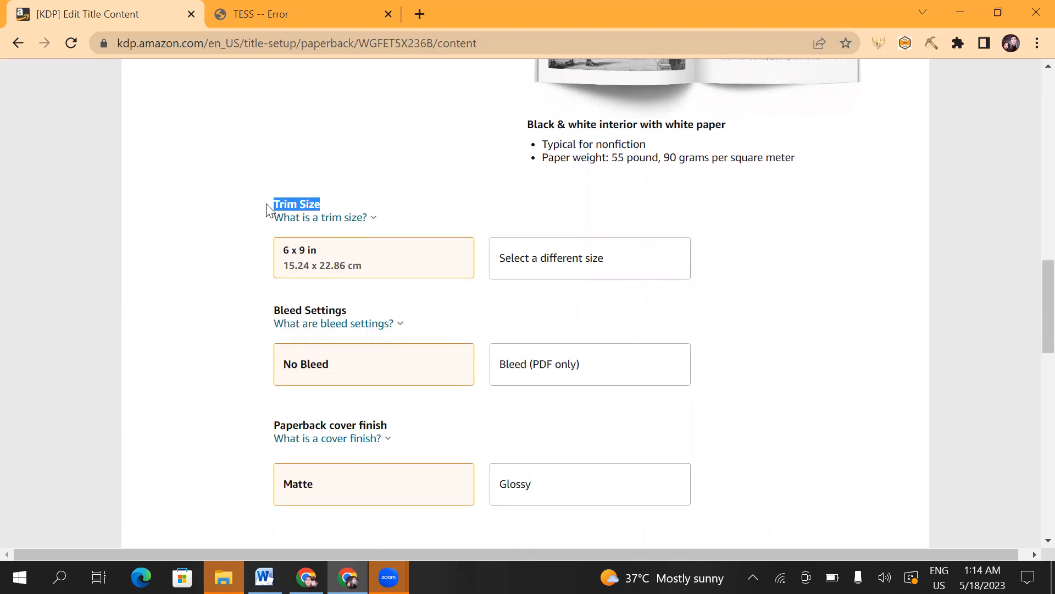
left_click(275, 217)
left_click(591, 265)
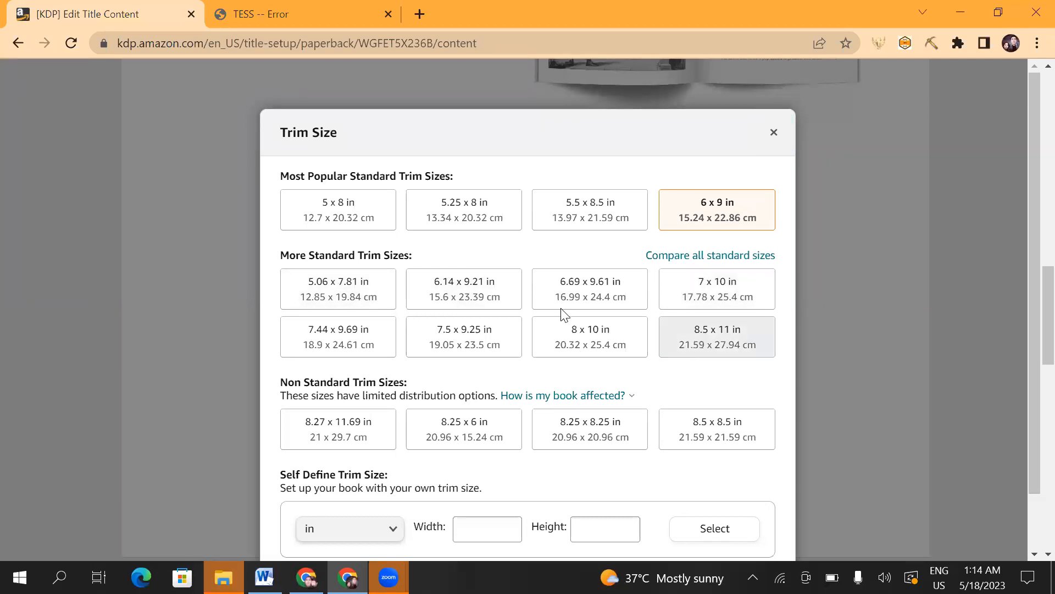
left_click(703, 338)
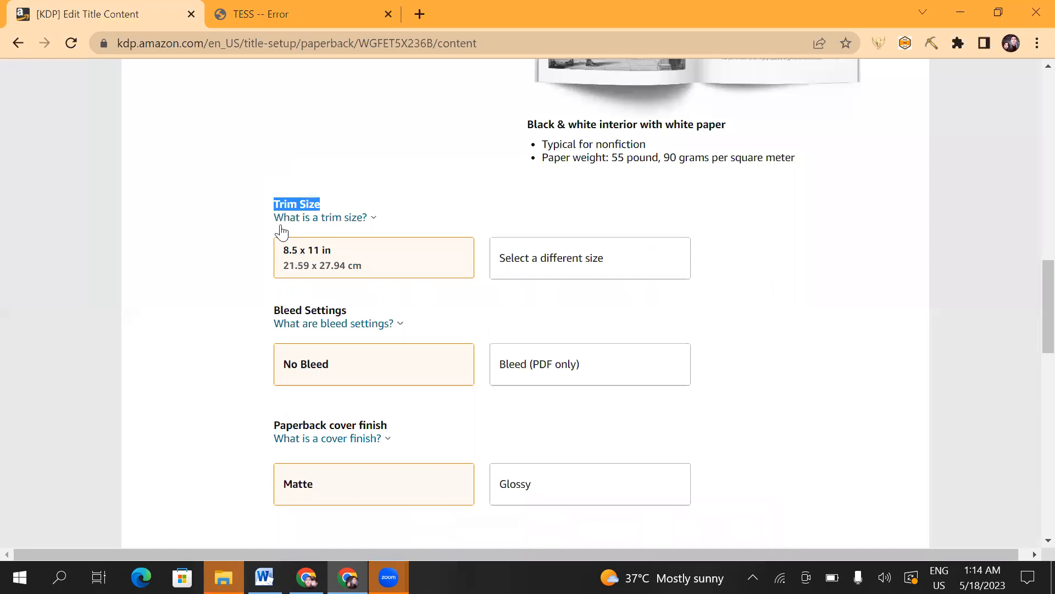
Set the bleed setting to Bleed (PDF only) and the paperback cover finish to Matte.
scroll(294, 236, "down", 1)
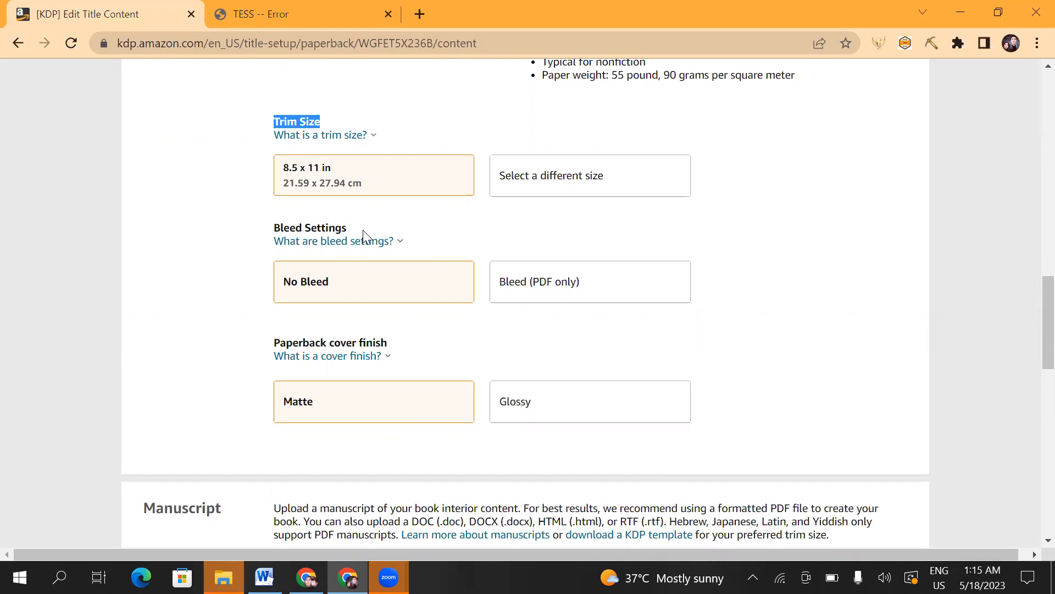
left_click(364, 240)
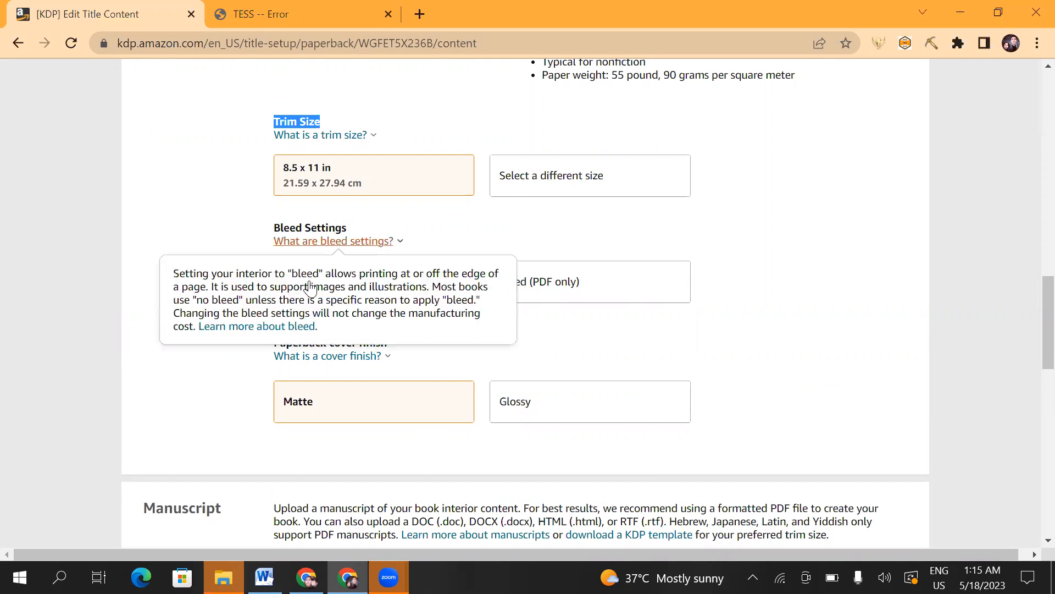
left_click(531, 358)
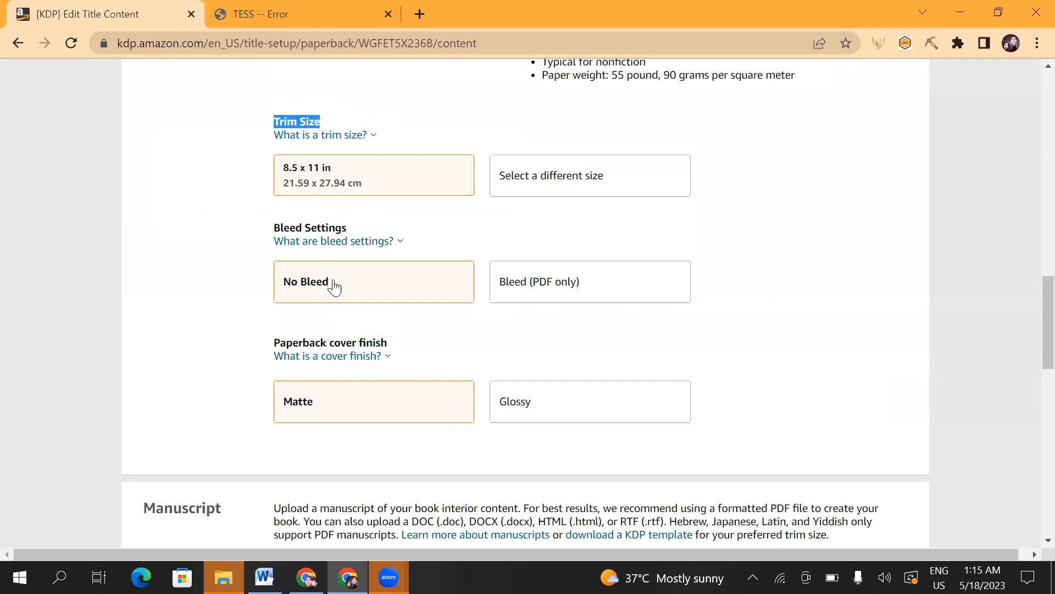
left_click(520, 285)
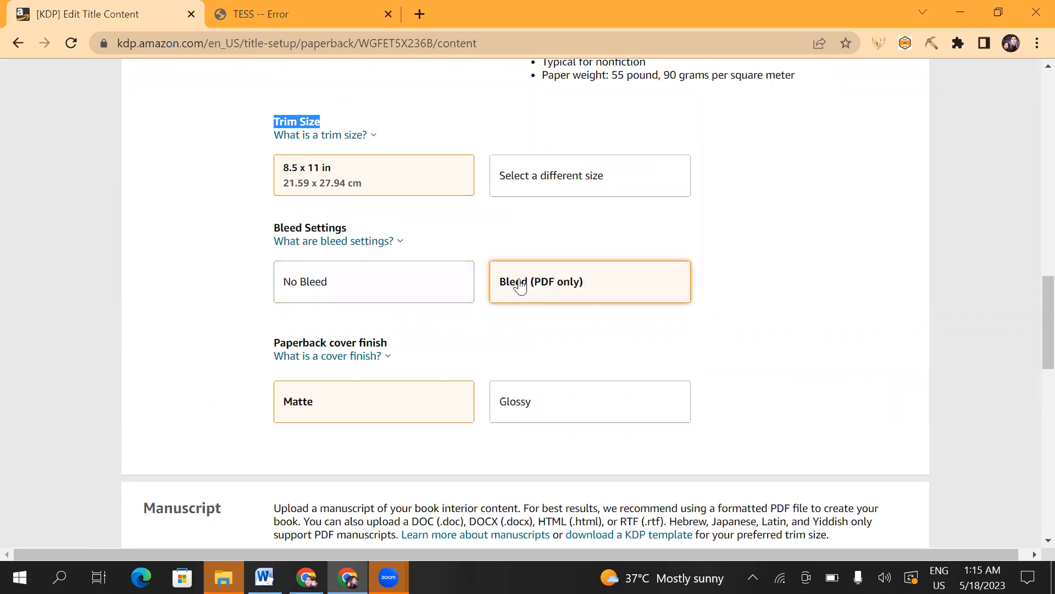
left_click(321, 284)
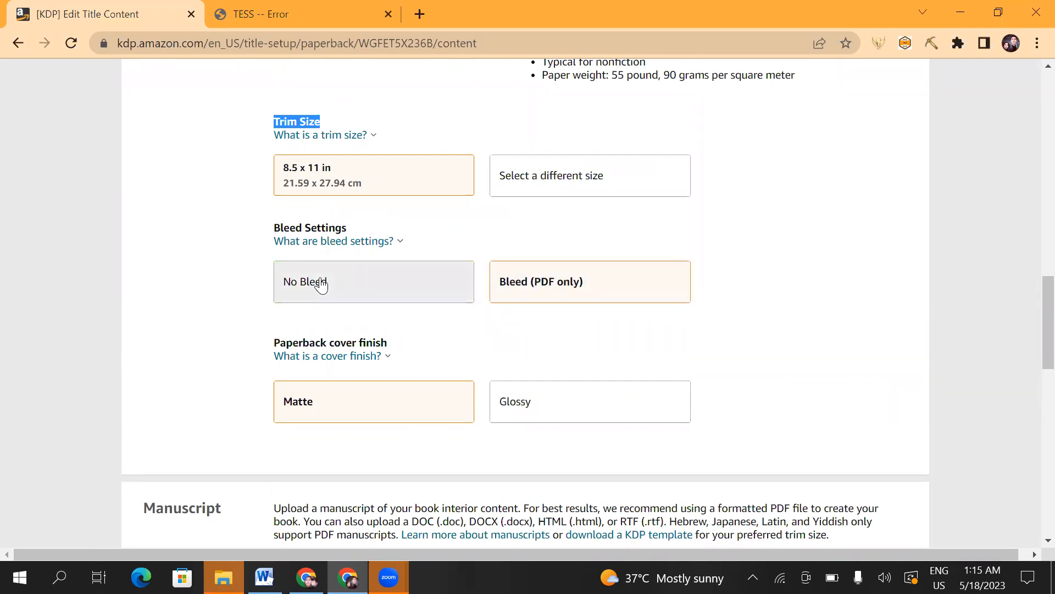
left_click(556, 292)
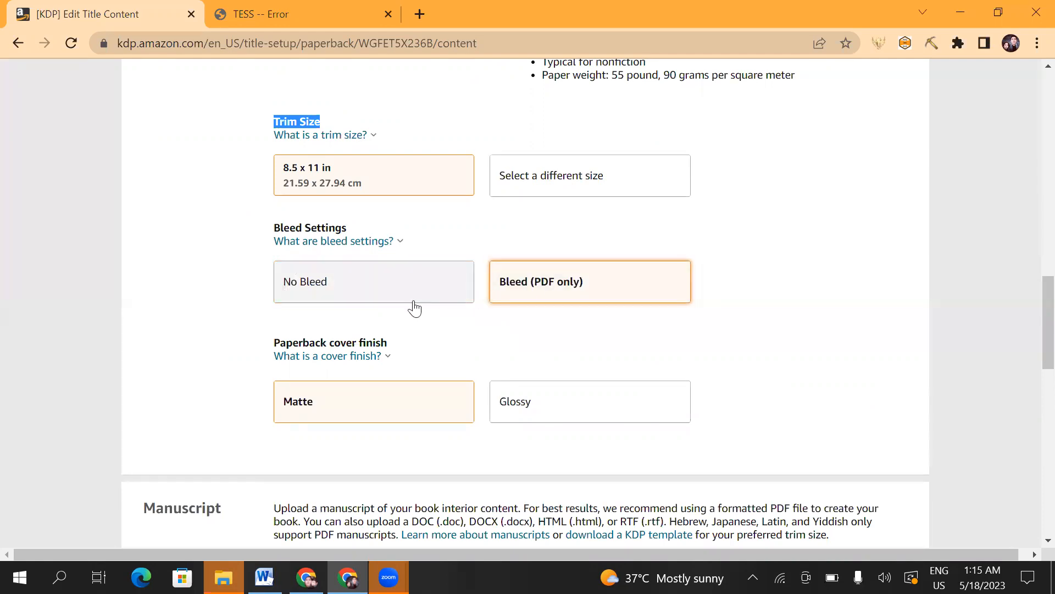
scroll(413, 306, "down", 3)
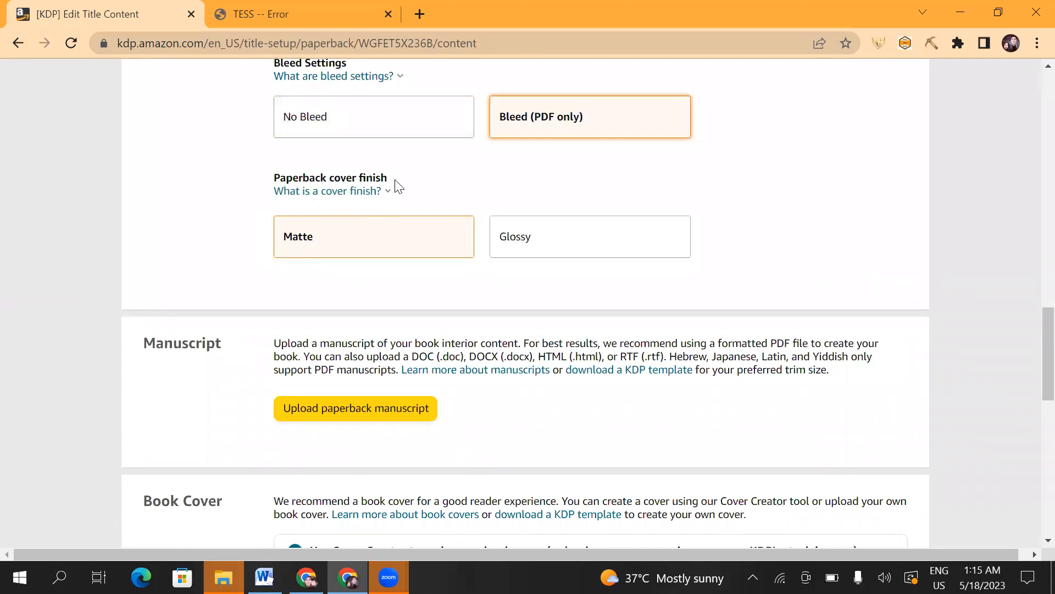
left_click(347, 256)
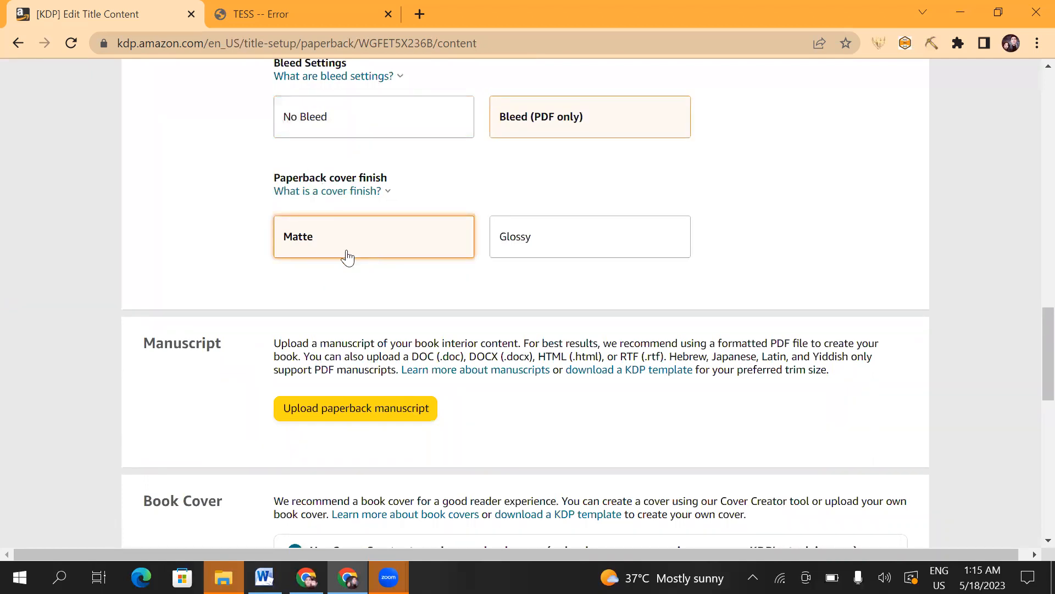
Review the Manuscript section's instructions on which file formats can be uploaded for the book interior.
scroll(262, 273, "down", 3)
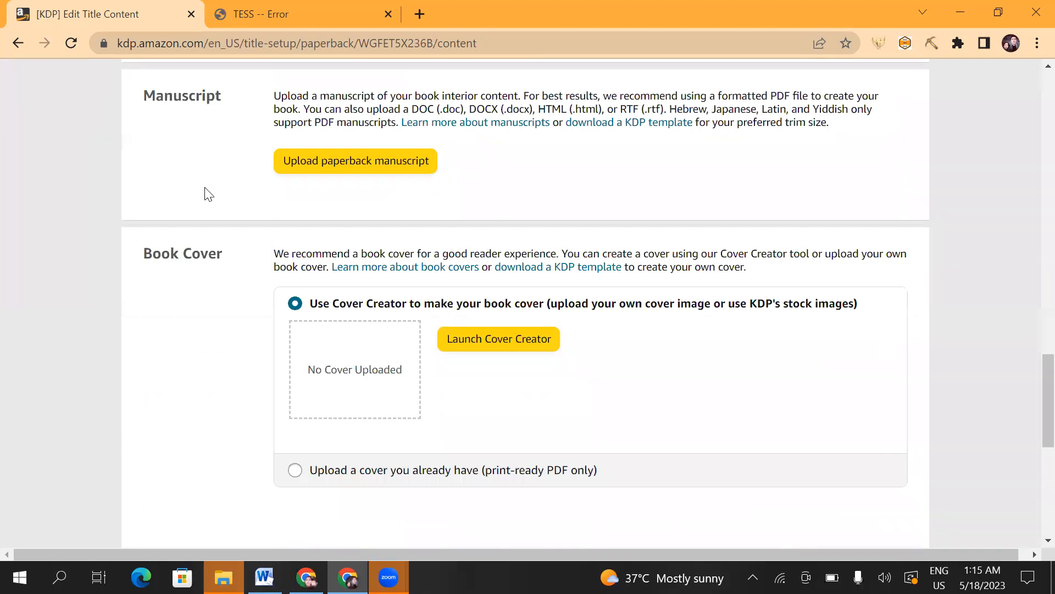
scroll(208, 194, "up", 1)
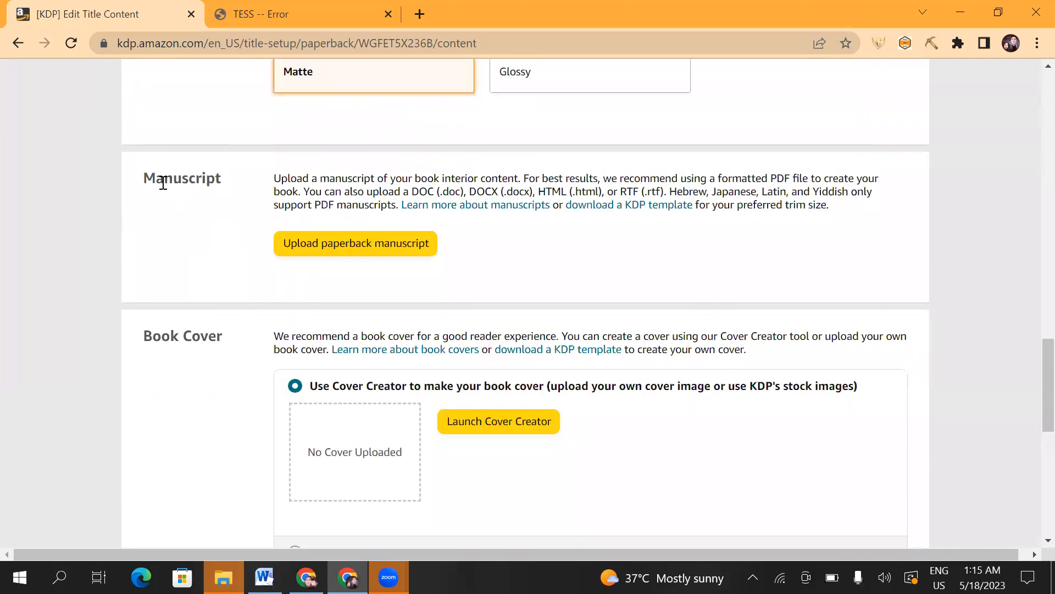
double_click(210, 182)
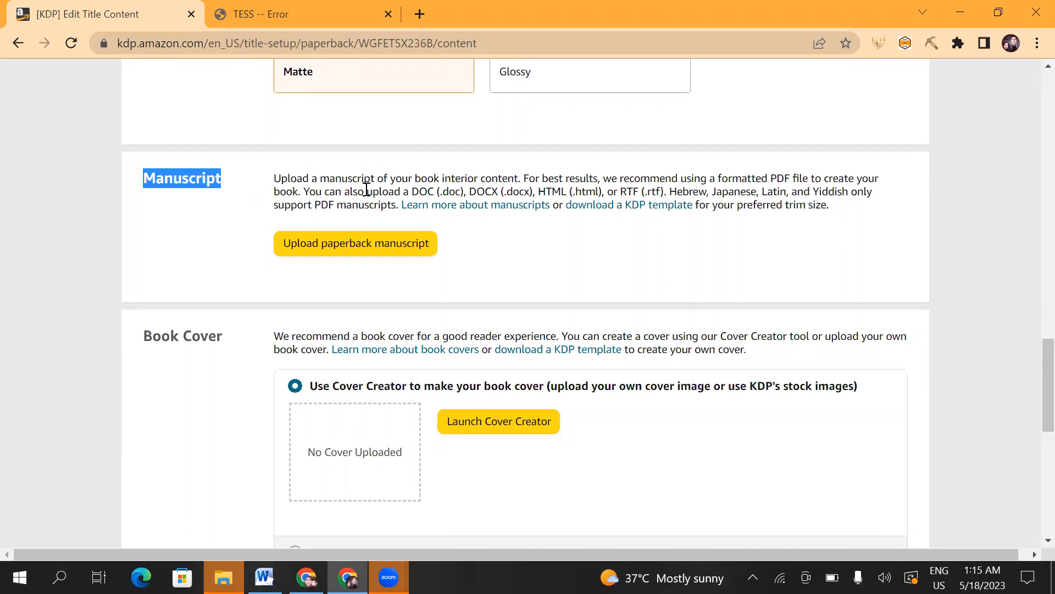
left_click_drag(410, 192, 430, 191)
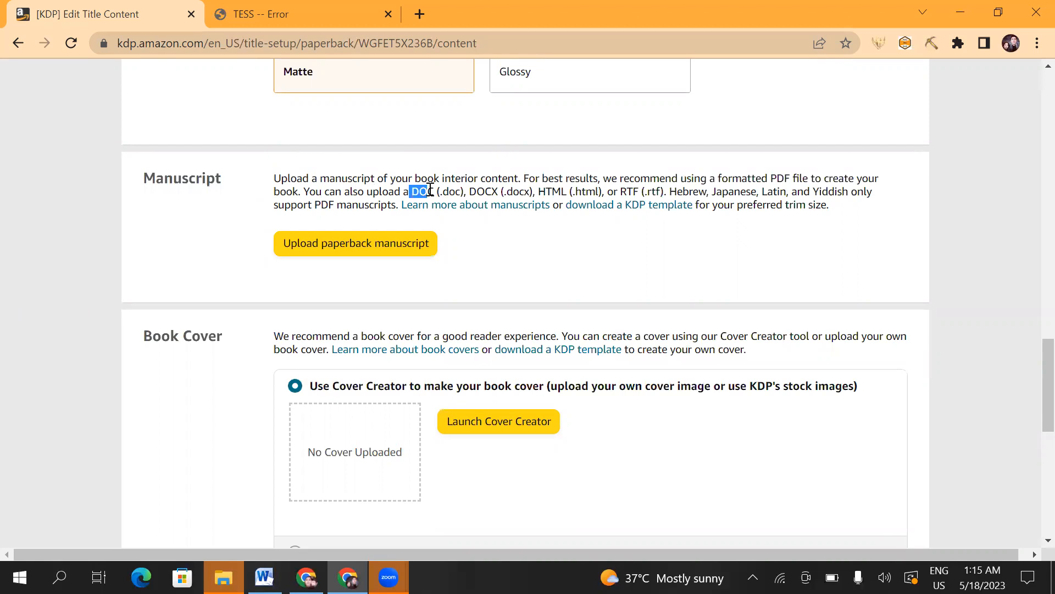
left_click_drag(462, 192, 533, 190)
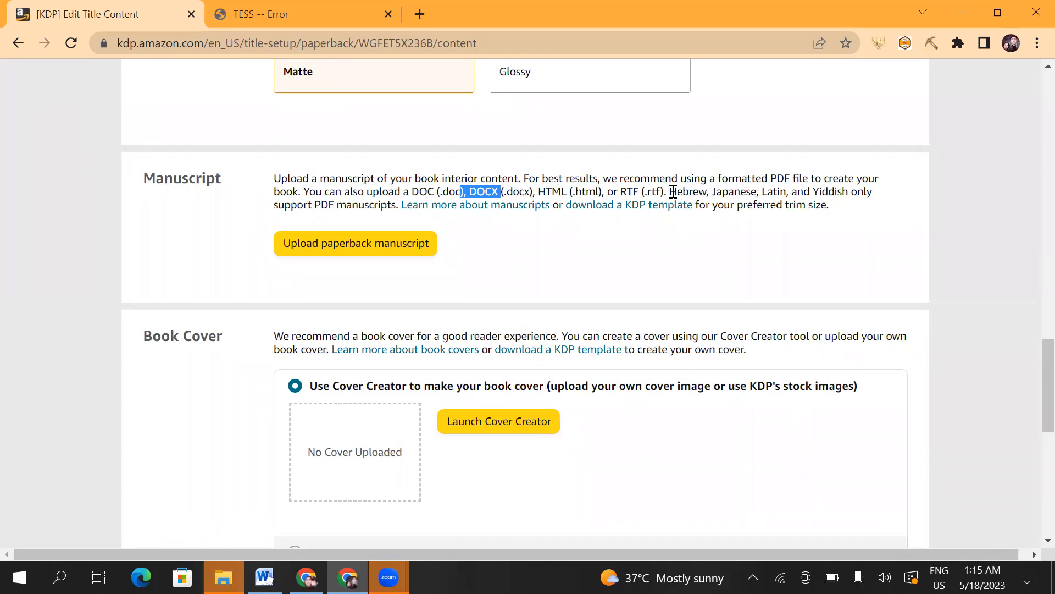
left_click_drag(670, 193, 409, 191)
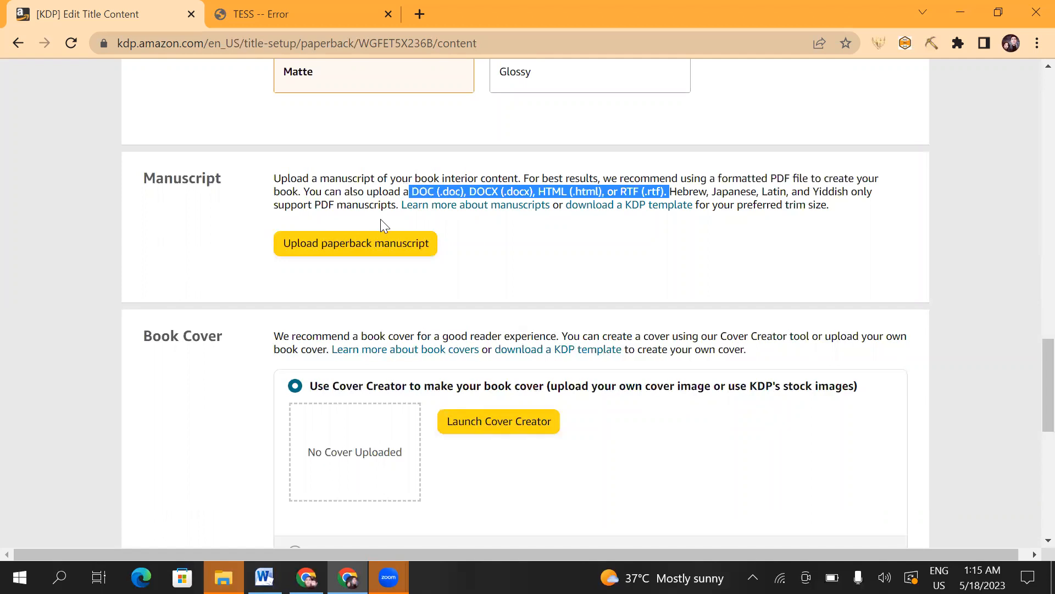
Upload the Lion Mandala Coloring PDF from New folder (5) in Downloads as the paperback manuscript, previewing it first.
left_click(348, 248)
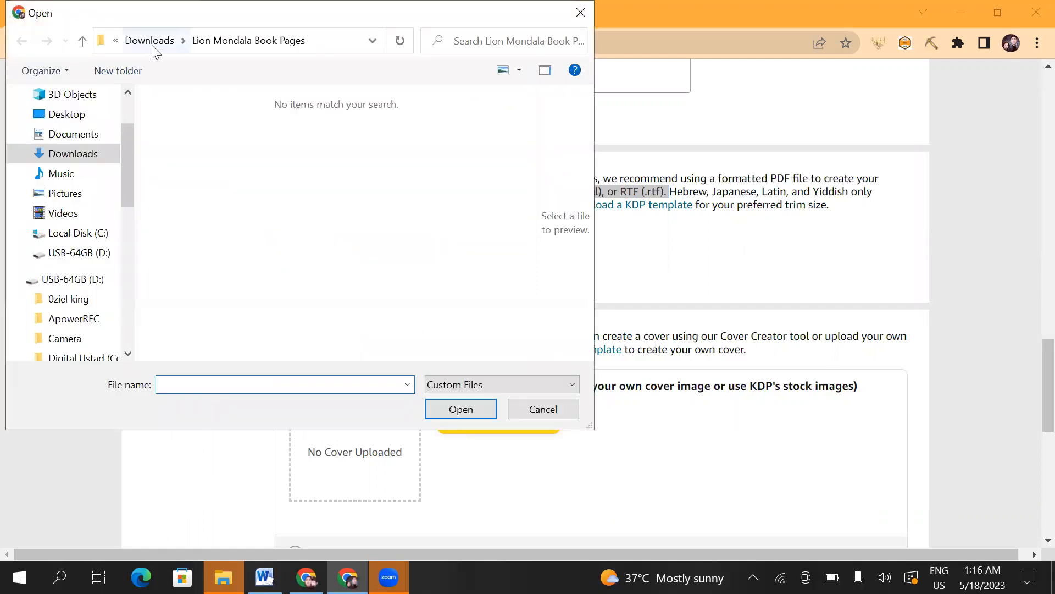
left_click(73, 154)
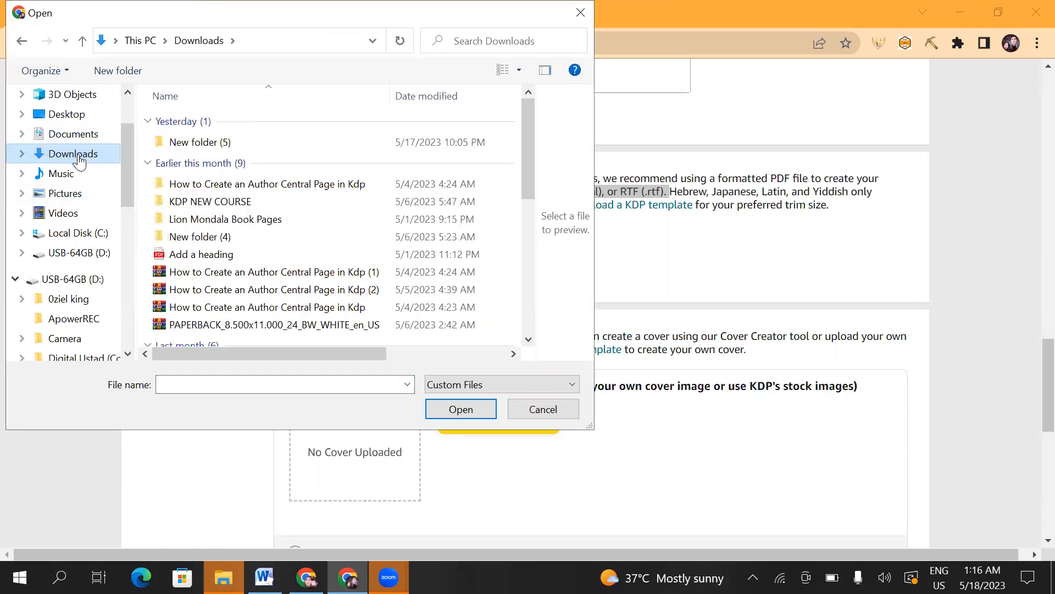
left_click(250, 147)
double_click(250, 147)
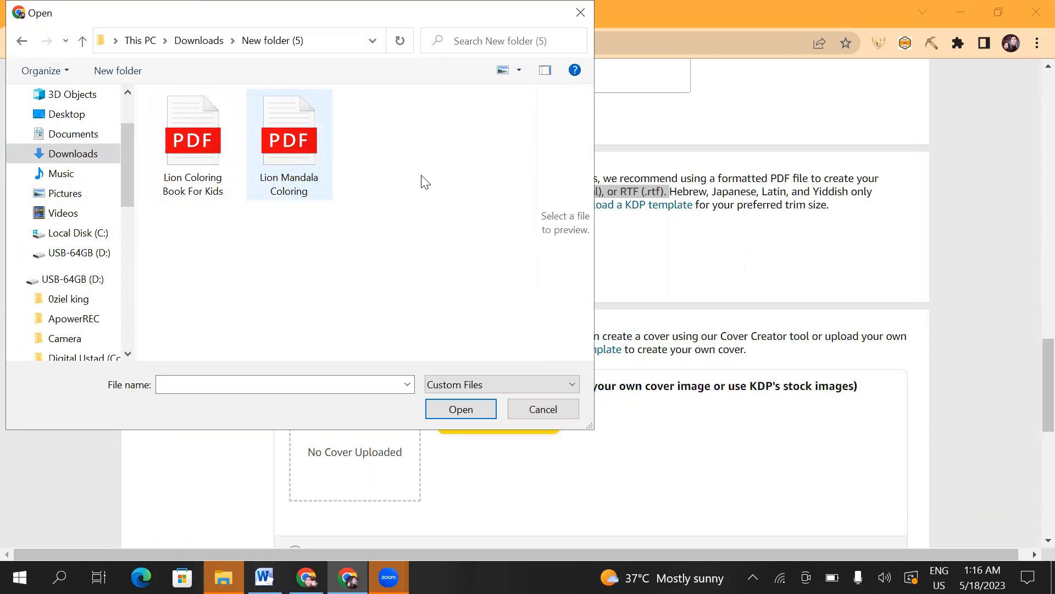
key("space")
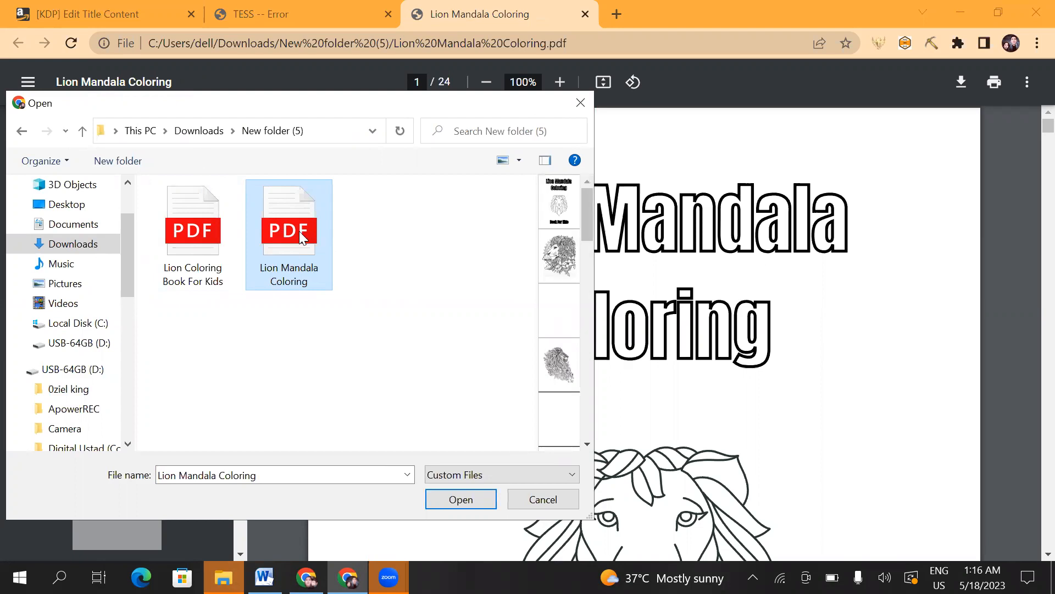
left_click(461, 499)
key("ctrl+Tab")
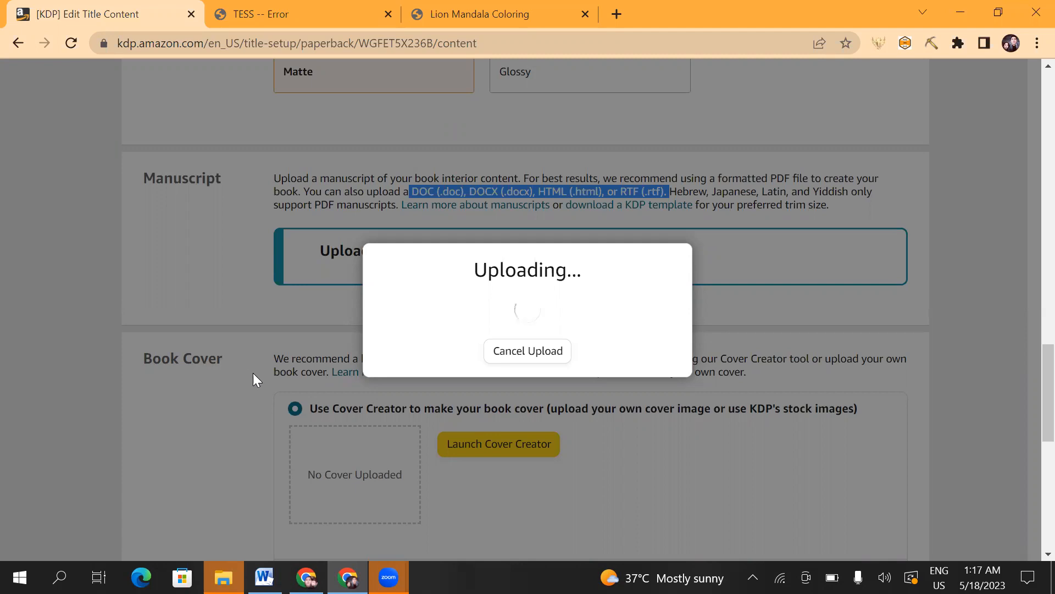
scroll(231, 336, "down", 4)
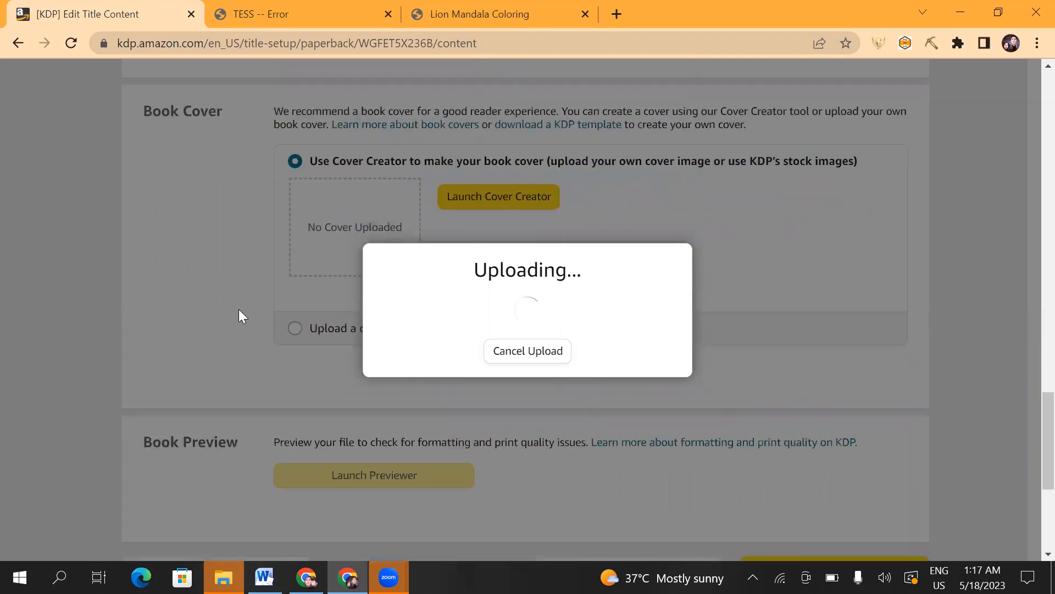
scroll(238, 309, "up", 3)
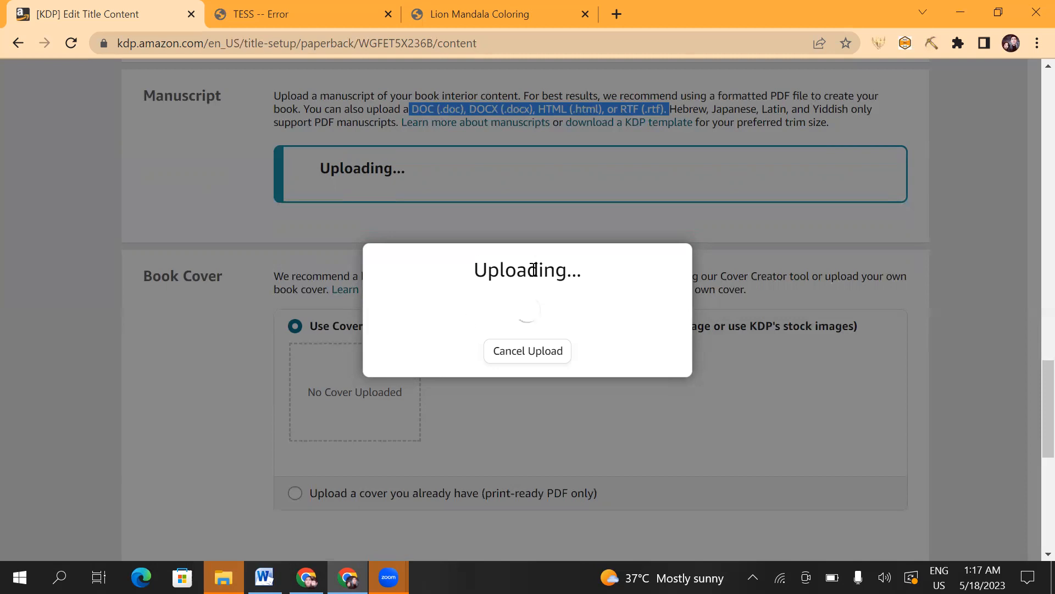
left_click_drag(554, 271, 488, 271)
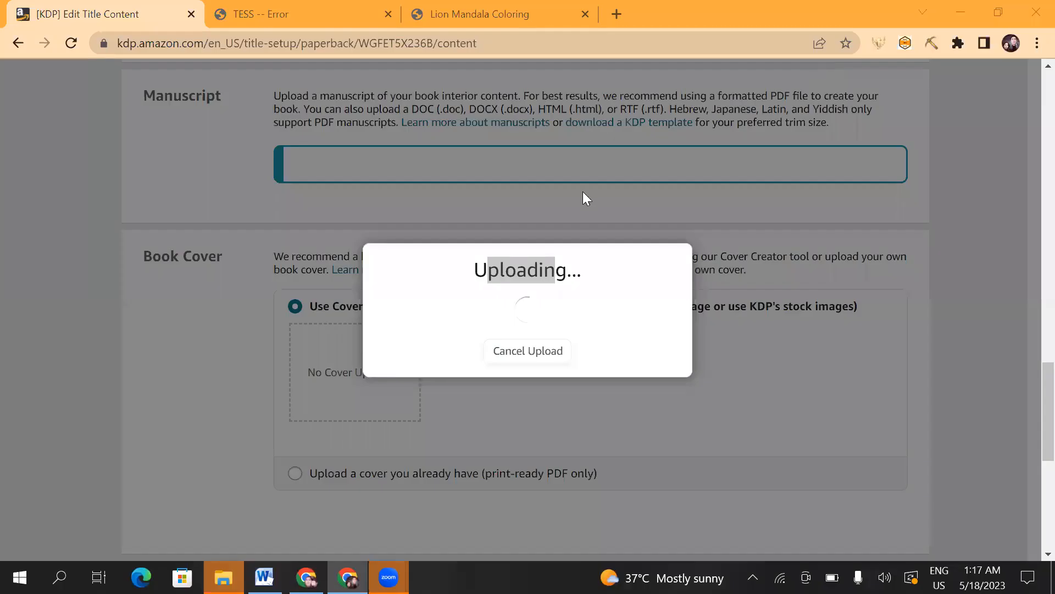
scroll(526, 249, "up", 2)
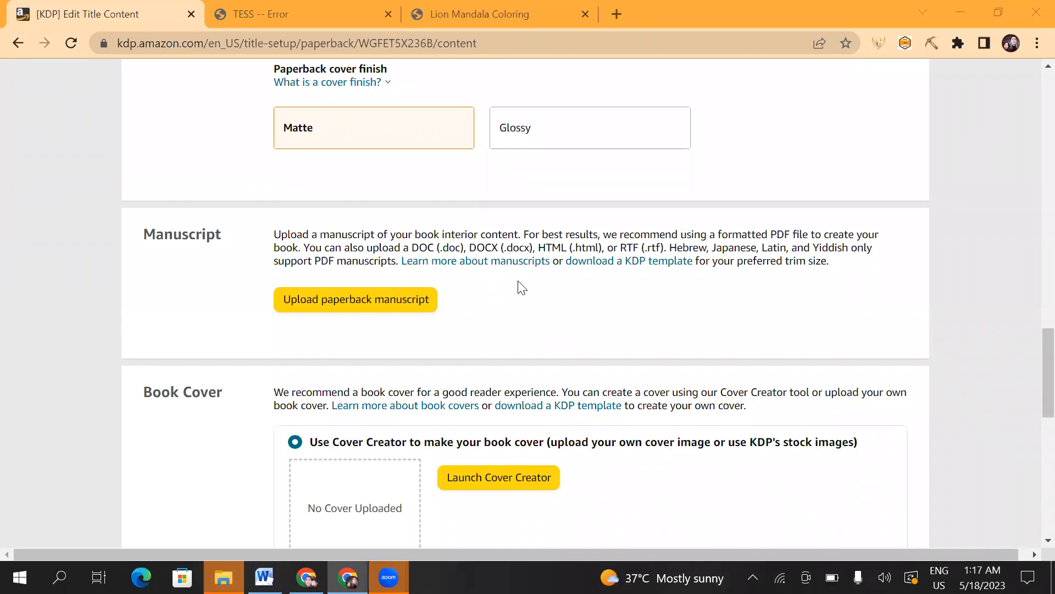
scroll(522, 287, "down", 2)
scroll(521, 287, "down", 1)
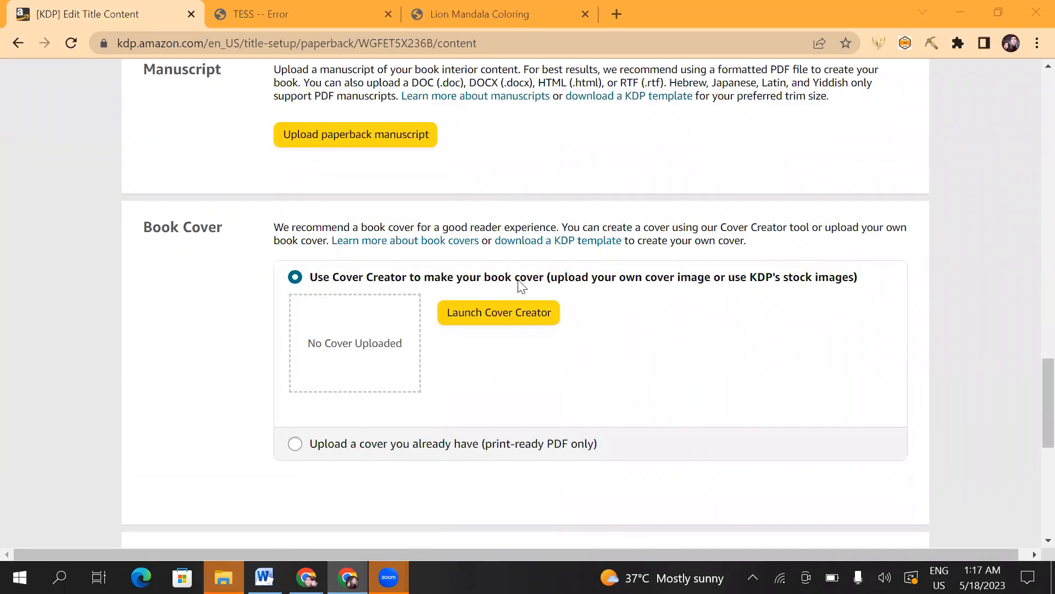
scroll(520, 285, "up", 4)
scroll(384, 253, "down", 3)
scroll(500, 288, "down", 1)
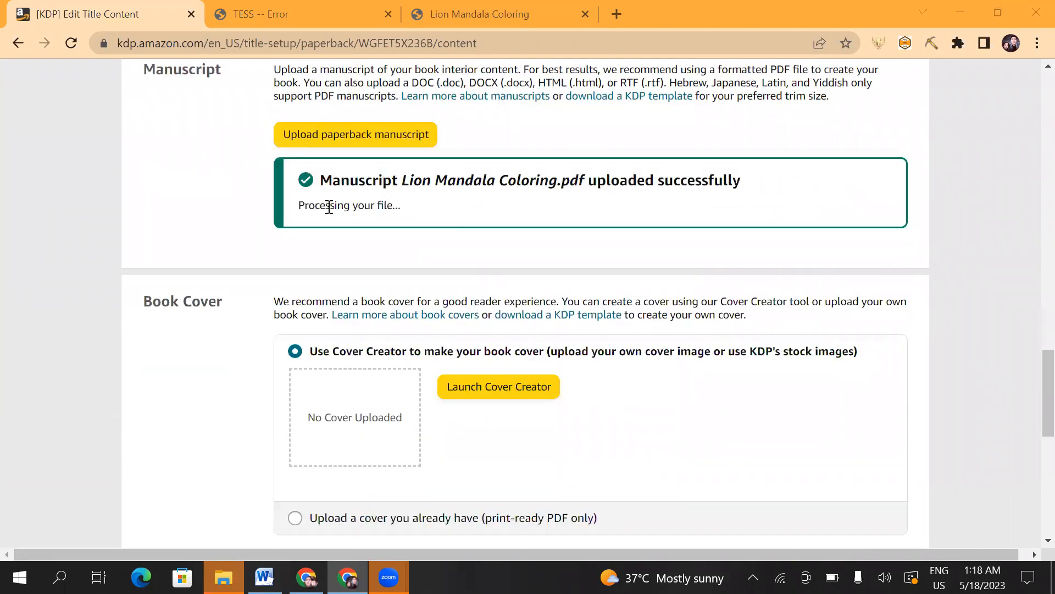
Choose to upload an existing print-ready cover and upload the Lion Coloring Book For Kids PDF as the book cover.
scroll(363, 223, "down", 3)
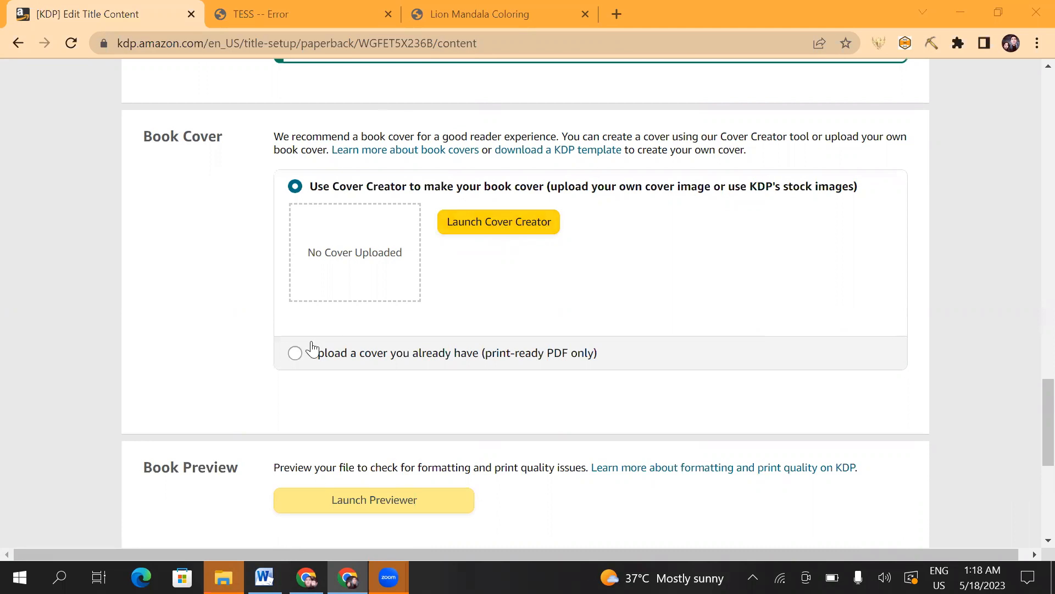
left_click(295, 354)
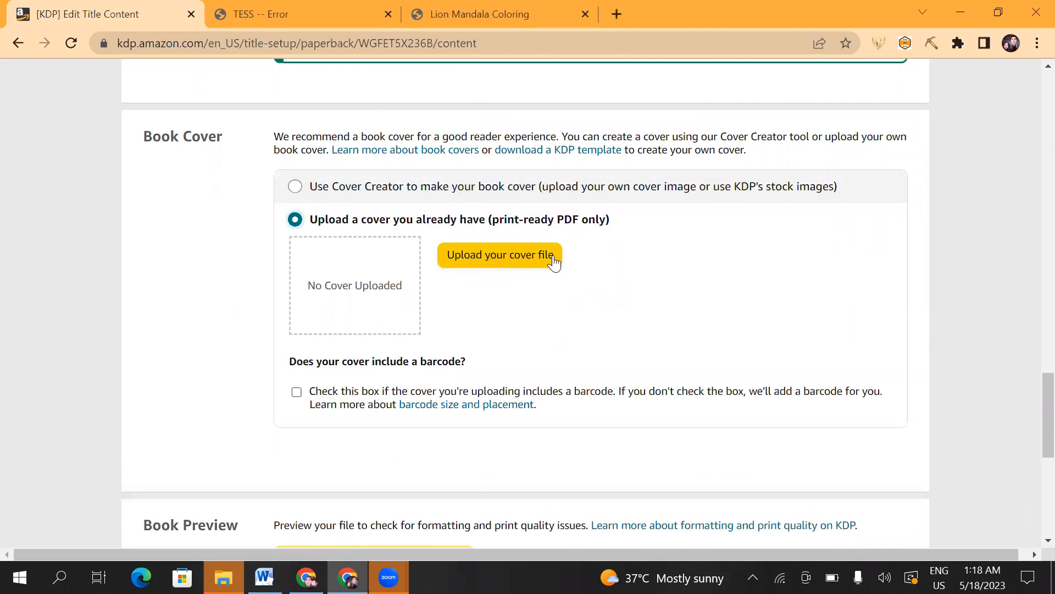
left_click(501, 253)
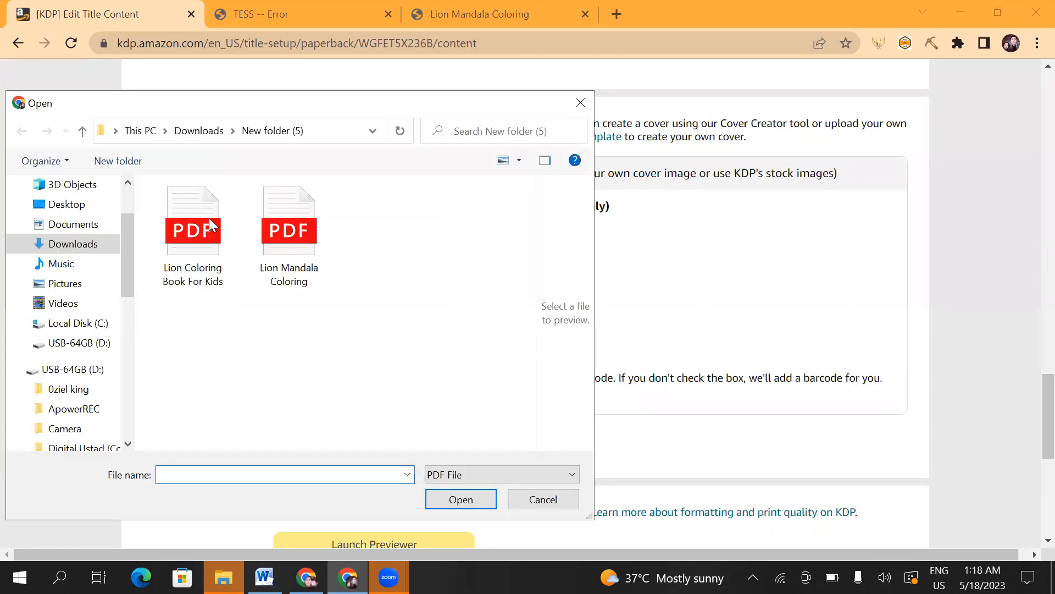
left_click(192, 236)
left_click(465, 499)
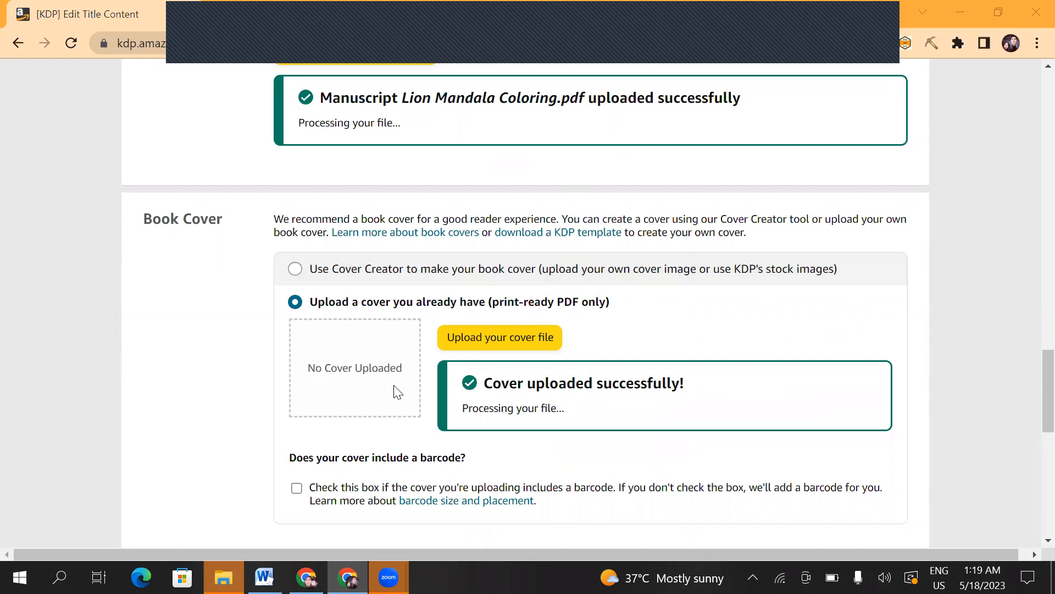
Launch the Print Previewer from the Book Preview section, continuing despite the small browser window.
scroll(323, 265, "down", 1)
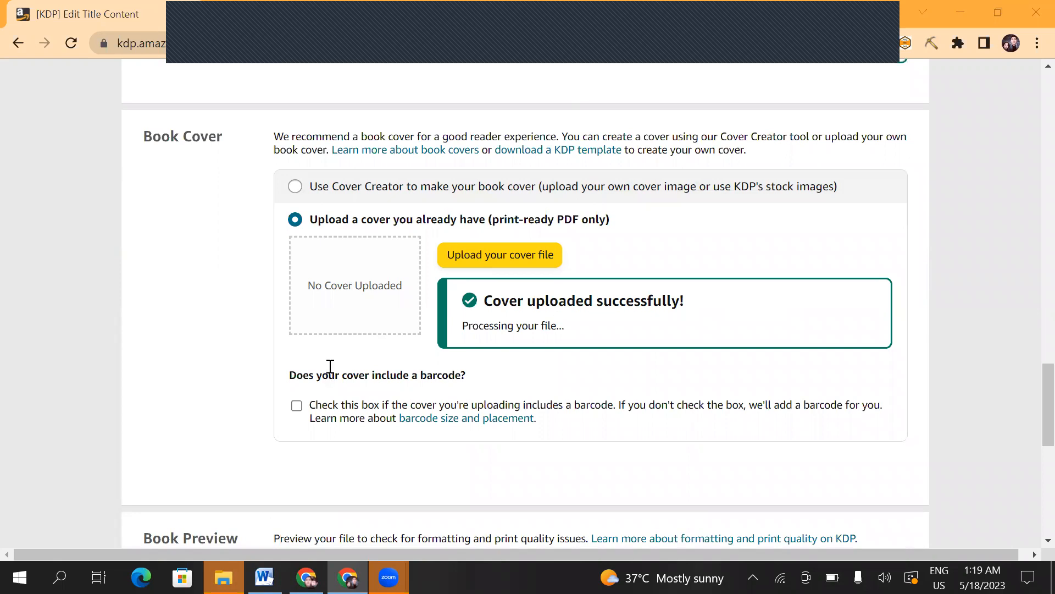
scroll(330, 365, "down", 3)
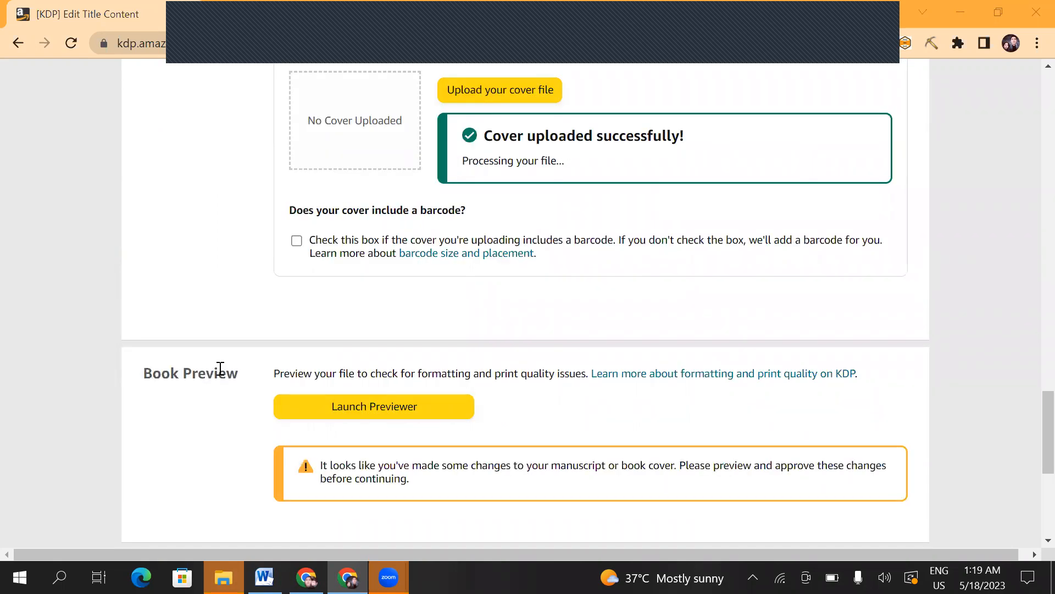
triple_click(250, 371)
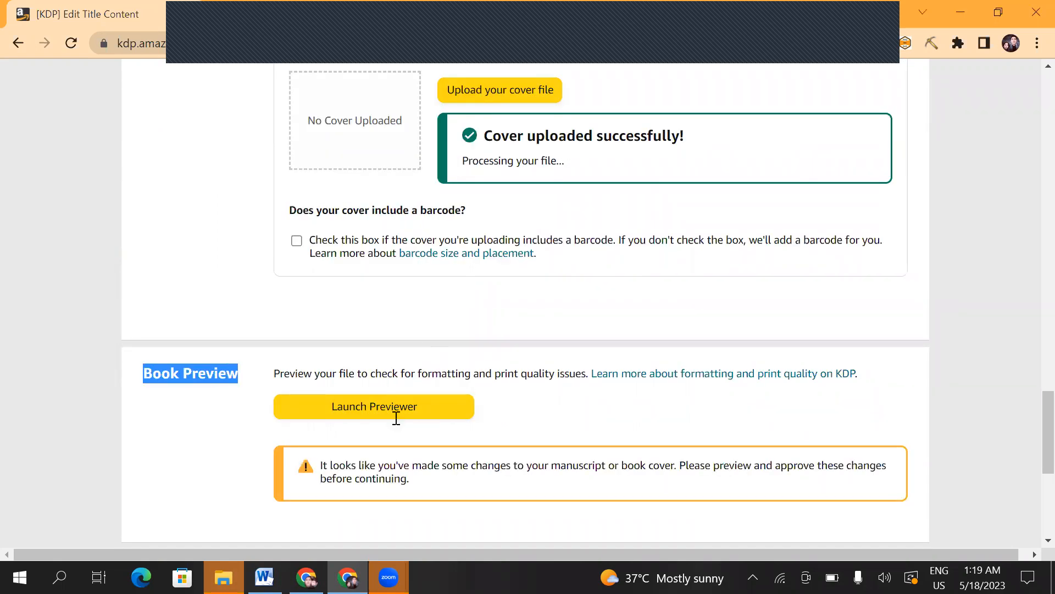
scroll(401, 394, "down", 3)
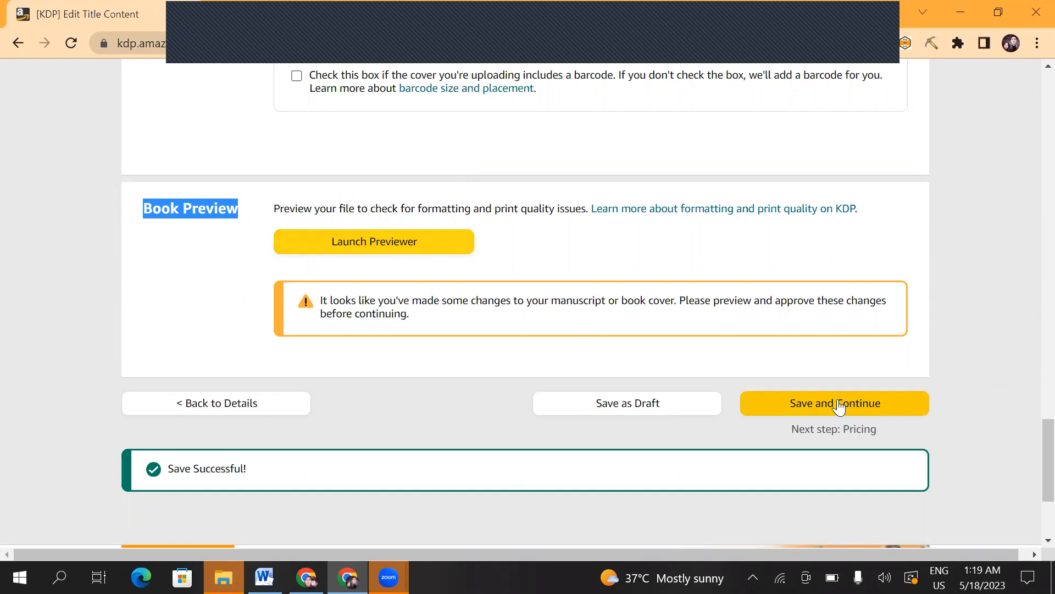
left_click(370, 240)
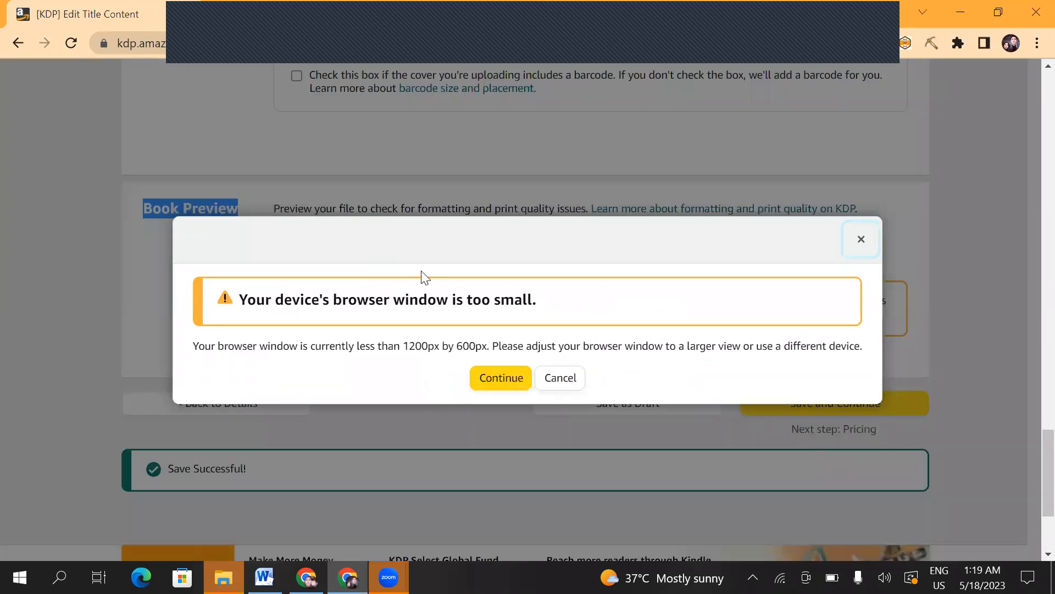
left_click(499, 384)
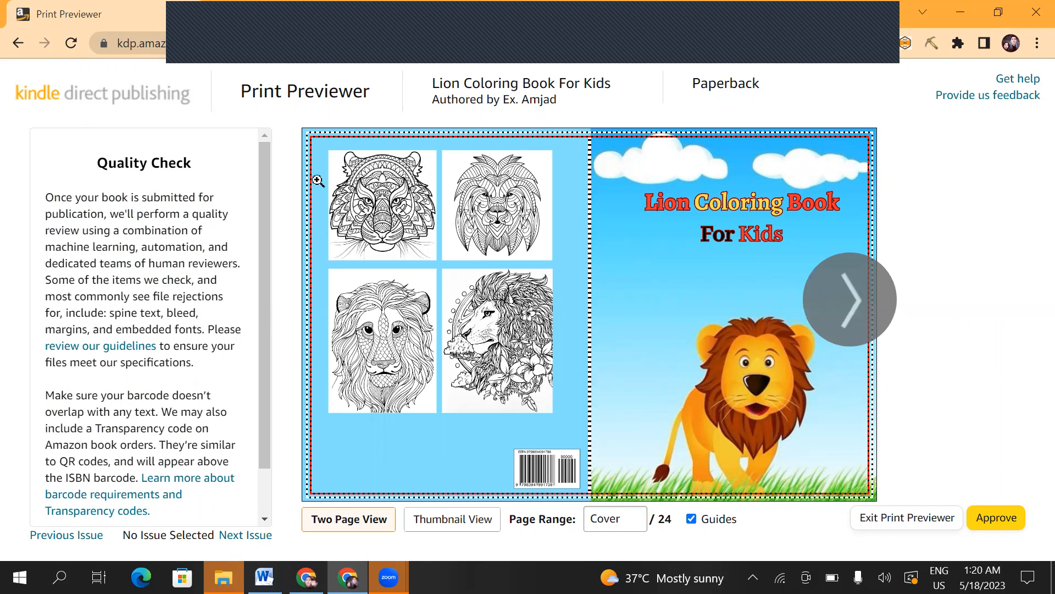
Read through the Quality Check notes beside the cover preview and approve the book.
scroll(90, 406, "down", 1)
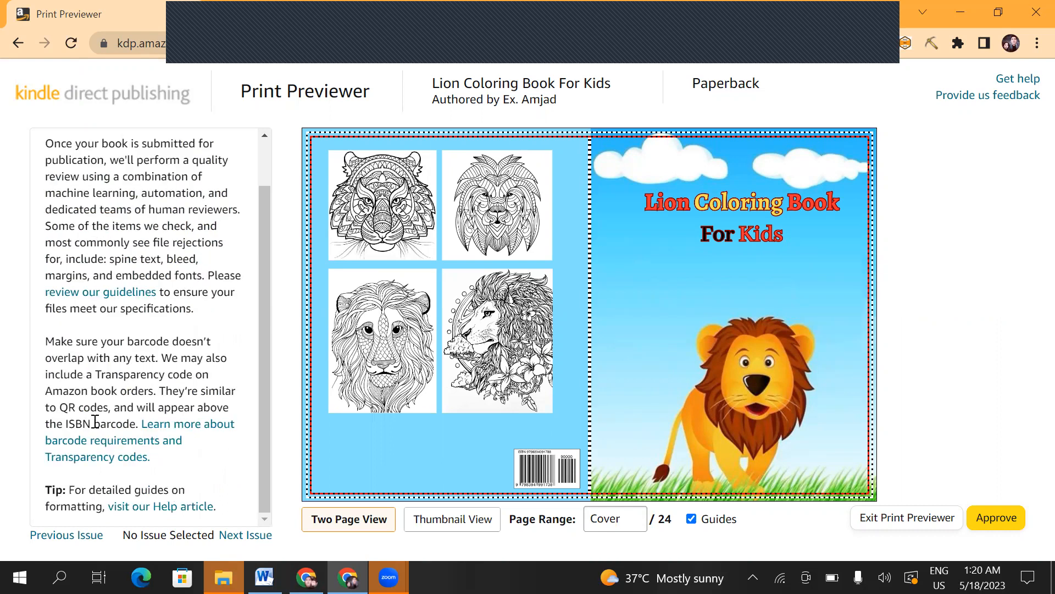
scroll(50, 193, "up", 1)
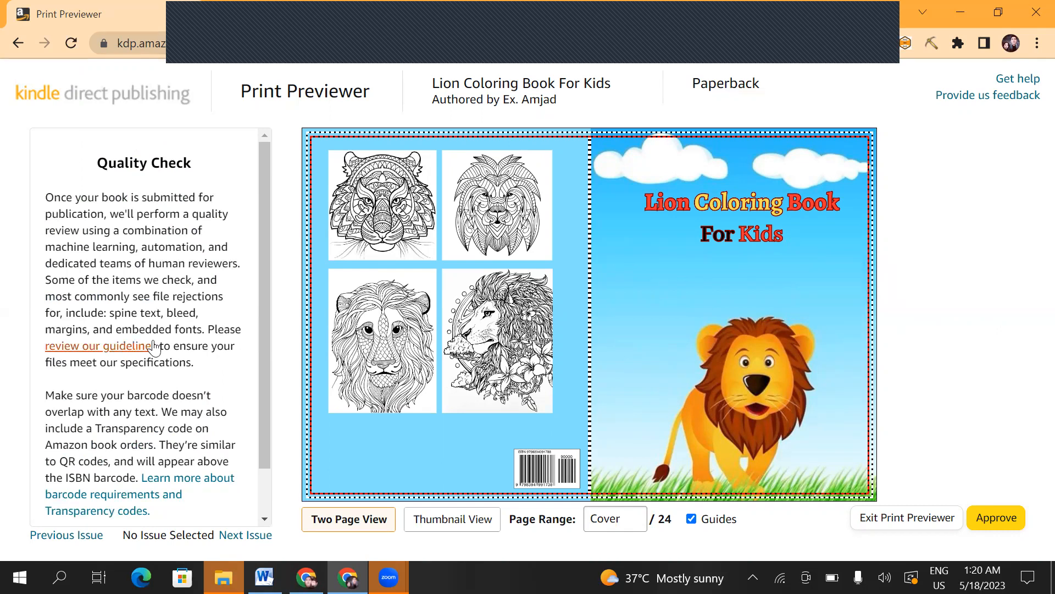
scroll(154, 346, "down", 1)
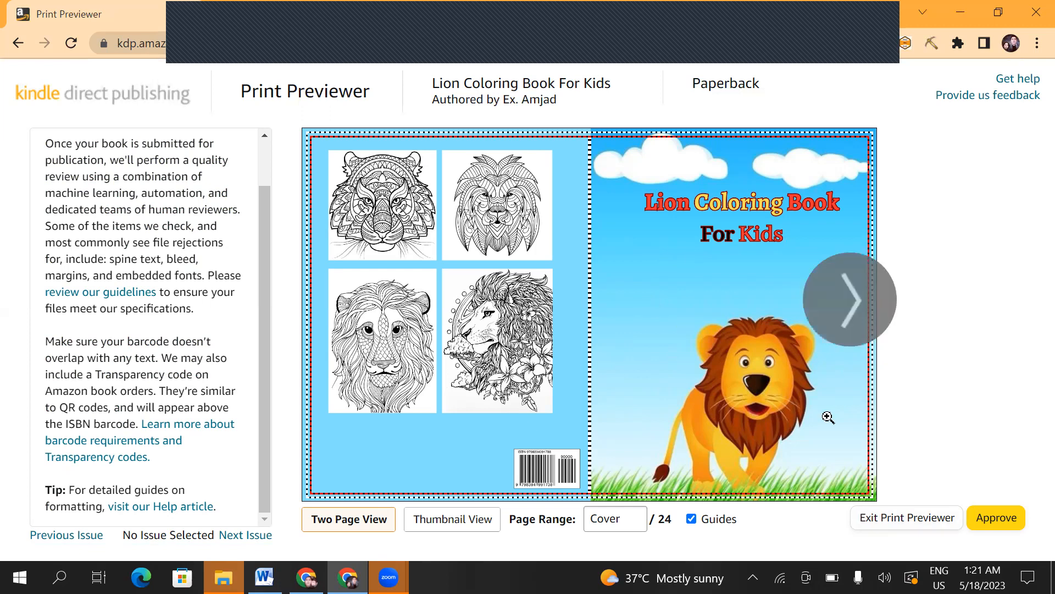
left_click(984, 523)
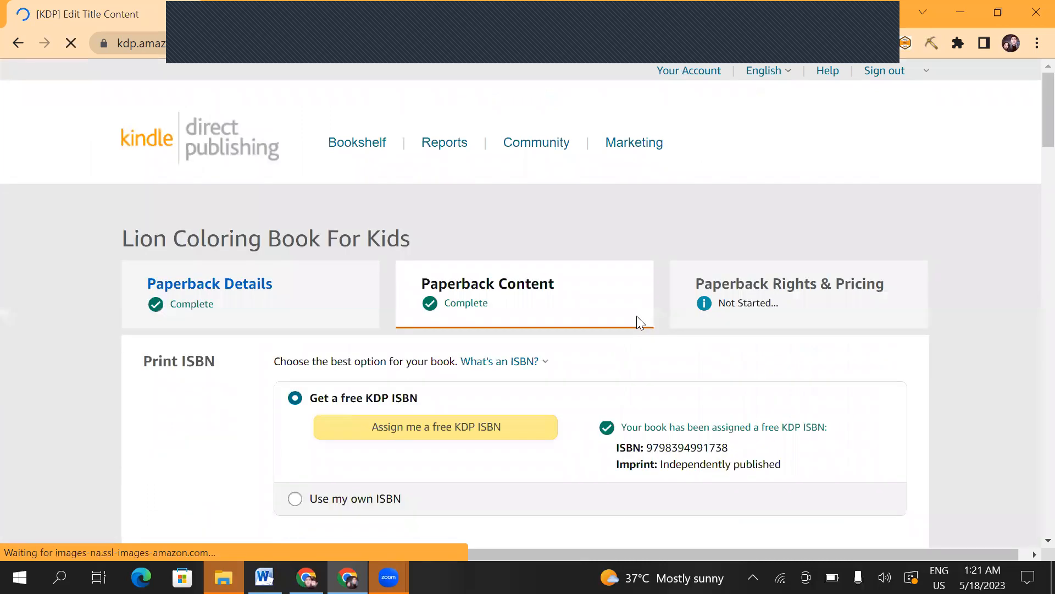
Check the uploaded manuscript and cover on the Paperback Content page, then examine the summary's printing cost per book.
scroll(401, 286, "down", 4)
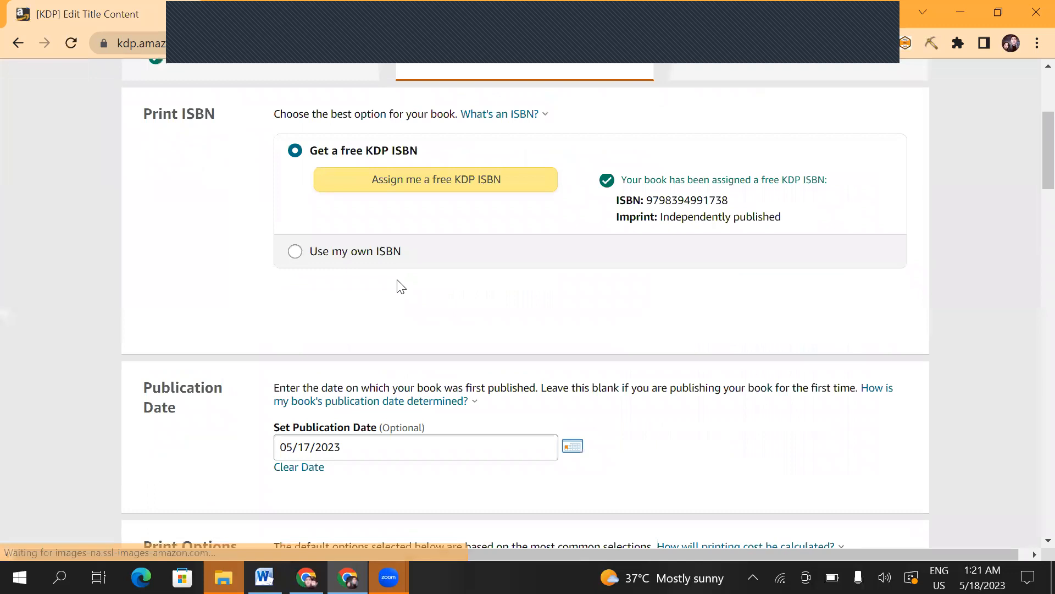
scroll(401, 286, "down", 7)
scroll(401, 286, "down", 10)
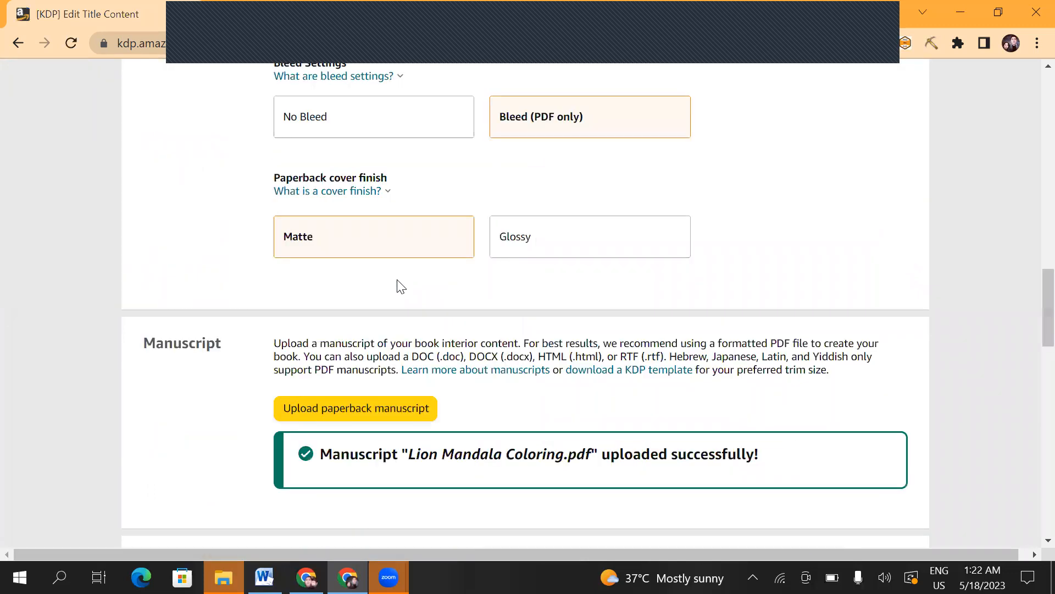
scroll(401, 286, "down", 10)
scroll(352, 199, "up", 3)
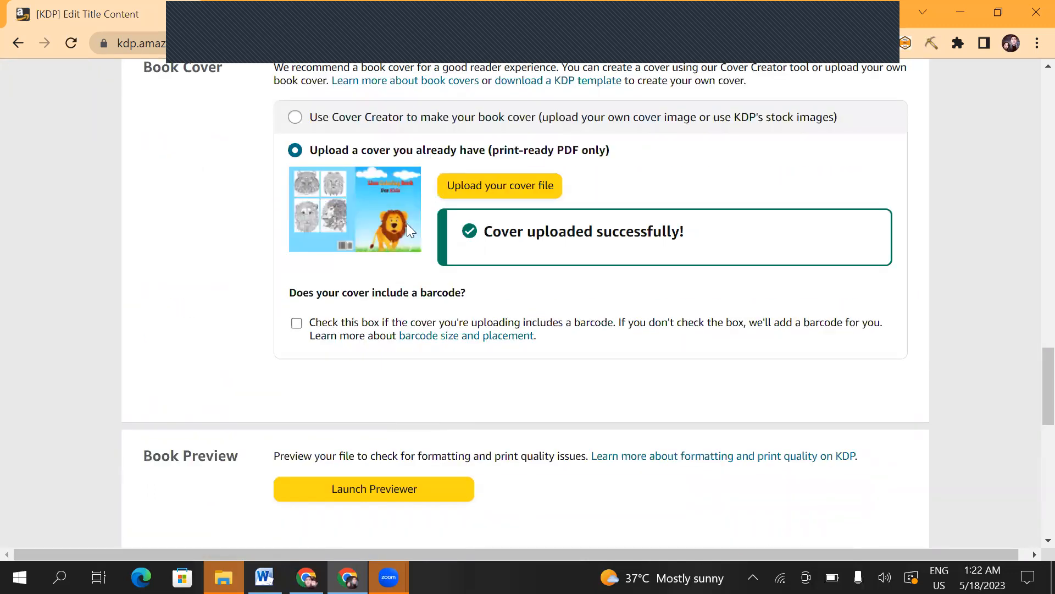
scroll(329, 237, "down", 8)
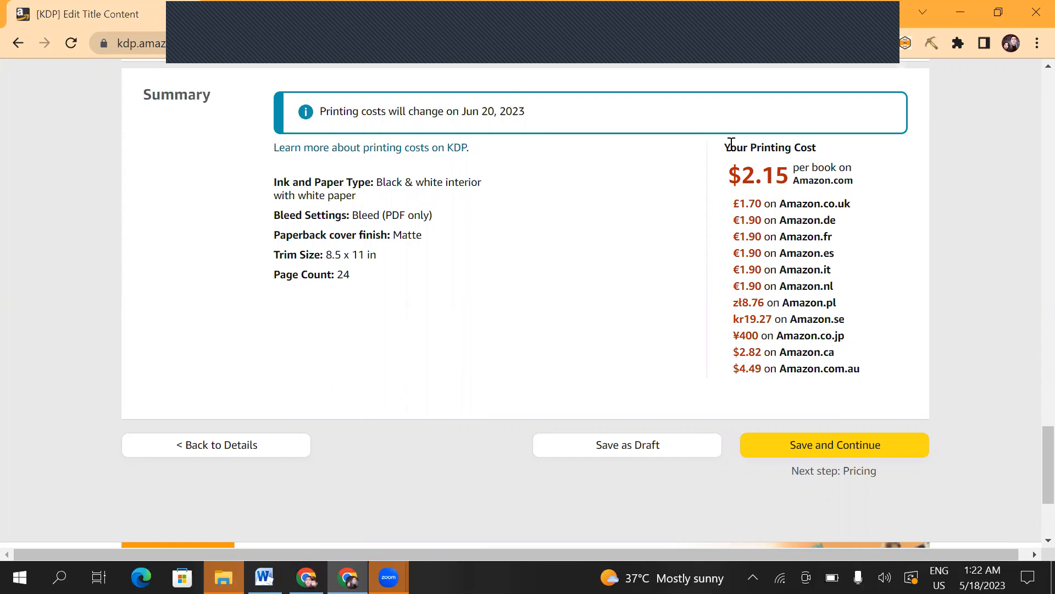
triple_click(825, 147)
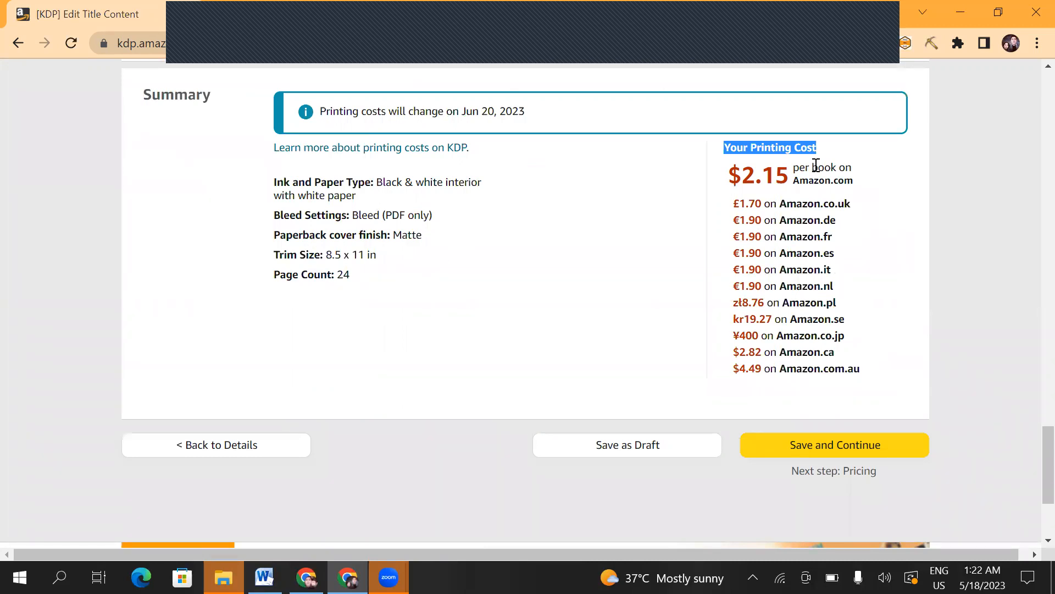
left_click_drag(740, 174, 787, 175)
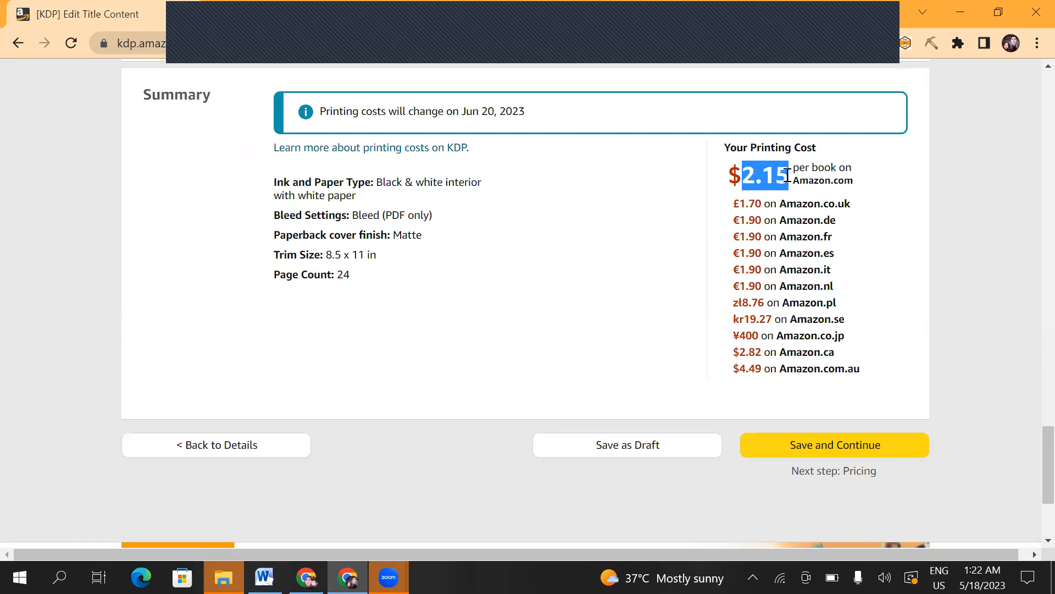